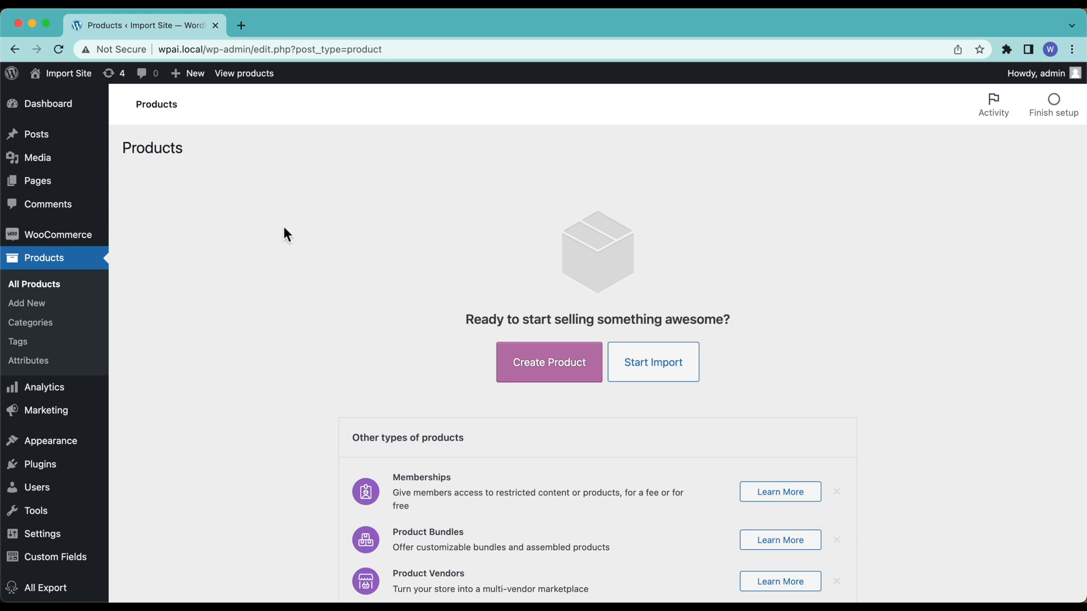
# Start a new import in WP All Import.
pyautogui.scroll(-3, 284, 228)
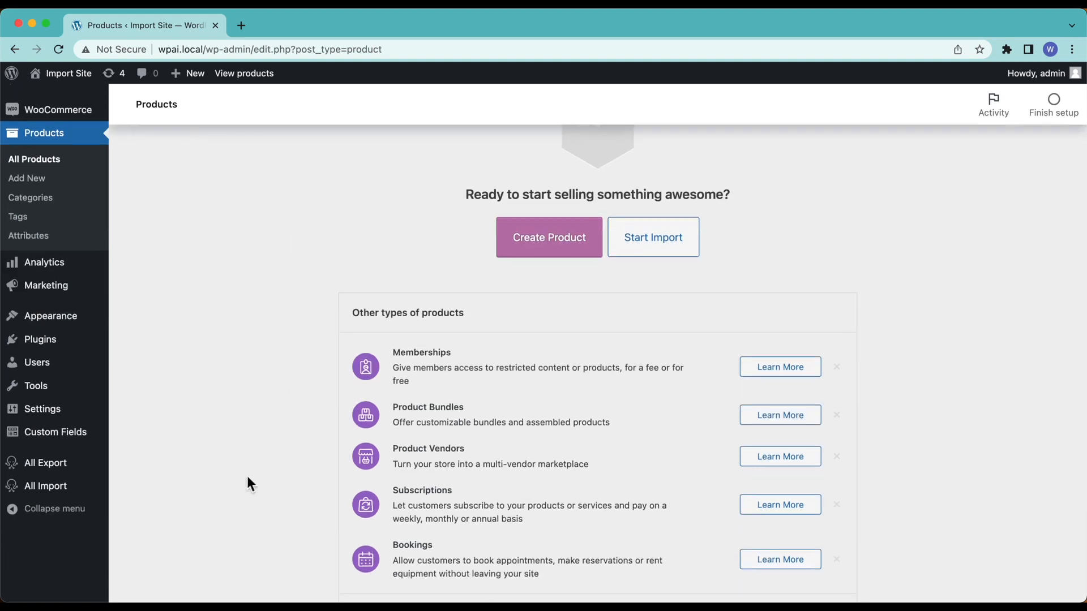
pyautogui.moveTo(66, 492)
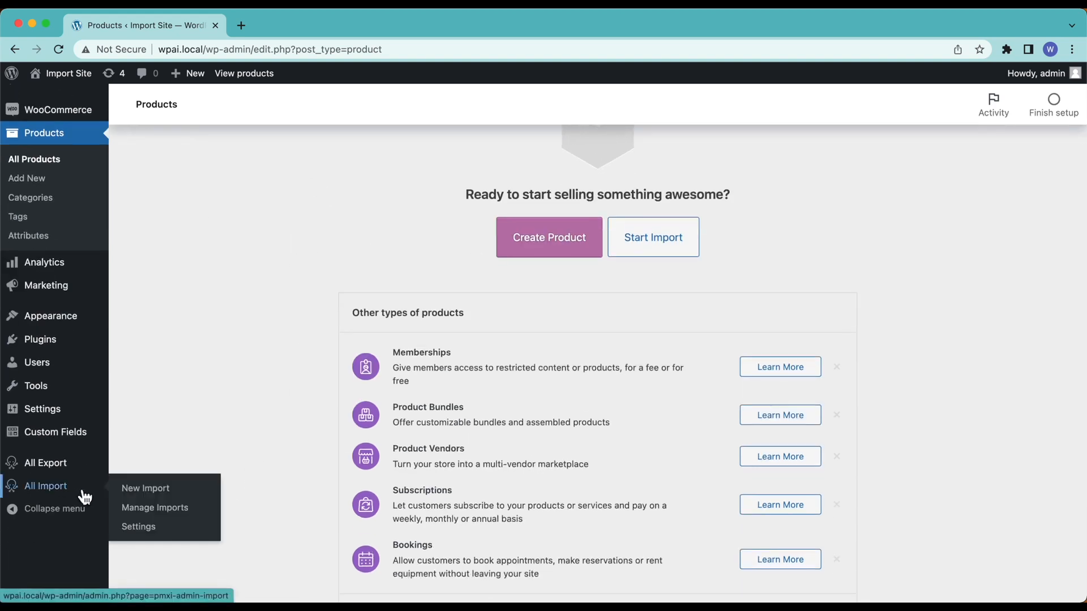
pyautogui.click(190, 497)
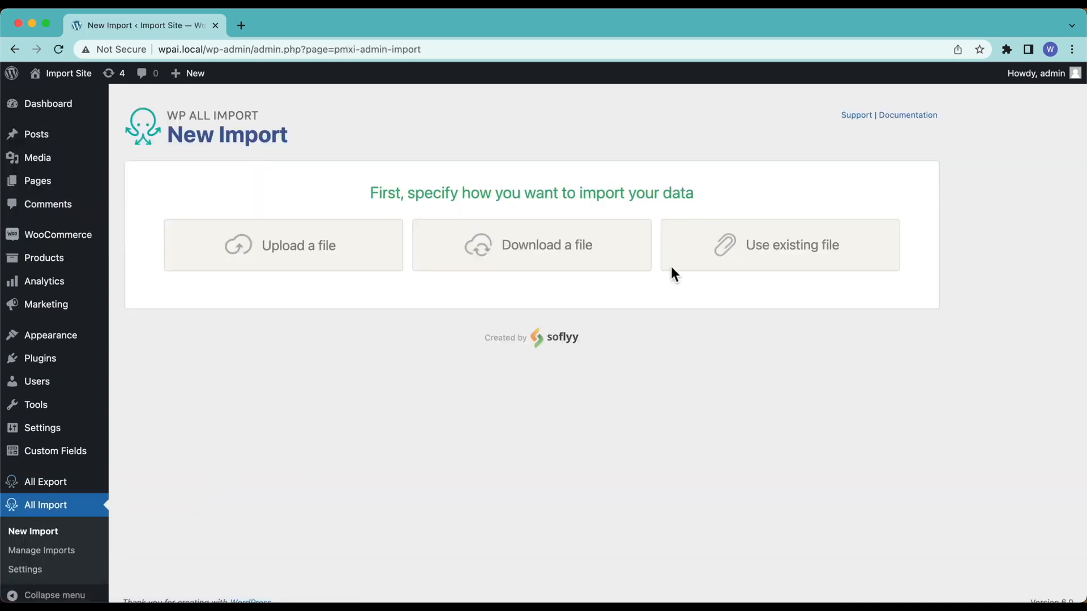
# Upload "Clothing - Import File.csv" from the Downloads folder as the import file, previewing its contents before opening it.
pyautogui.click(692, 242)
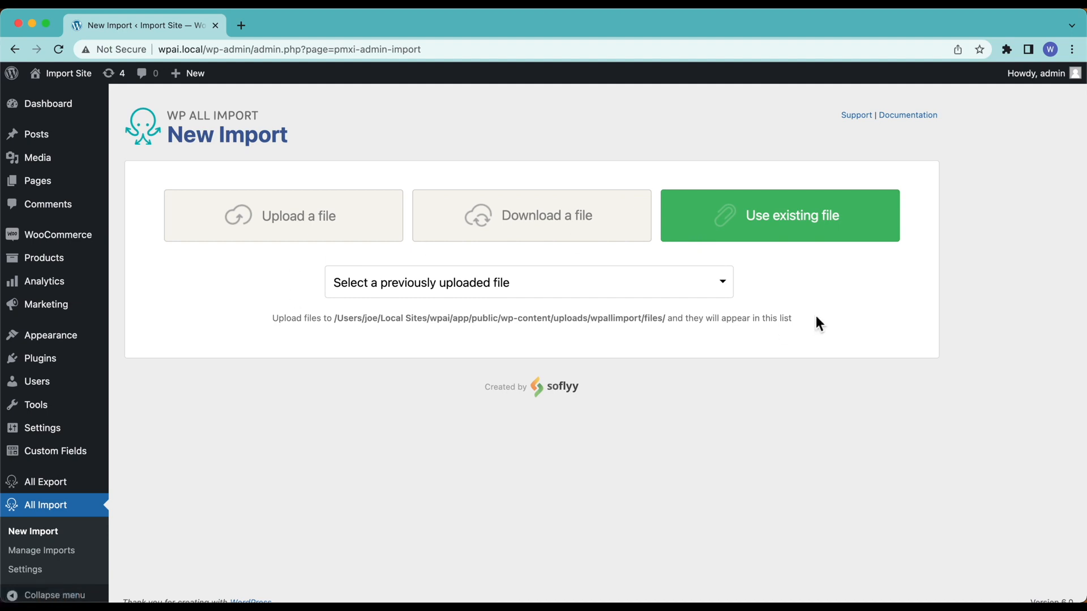
pyautogui.click(448, 222)
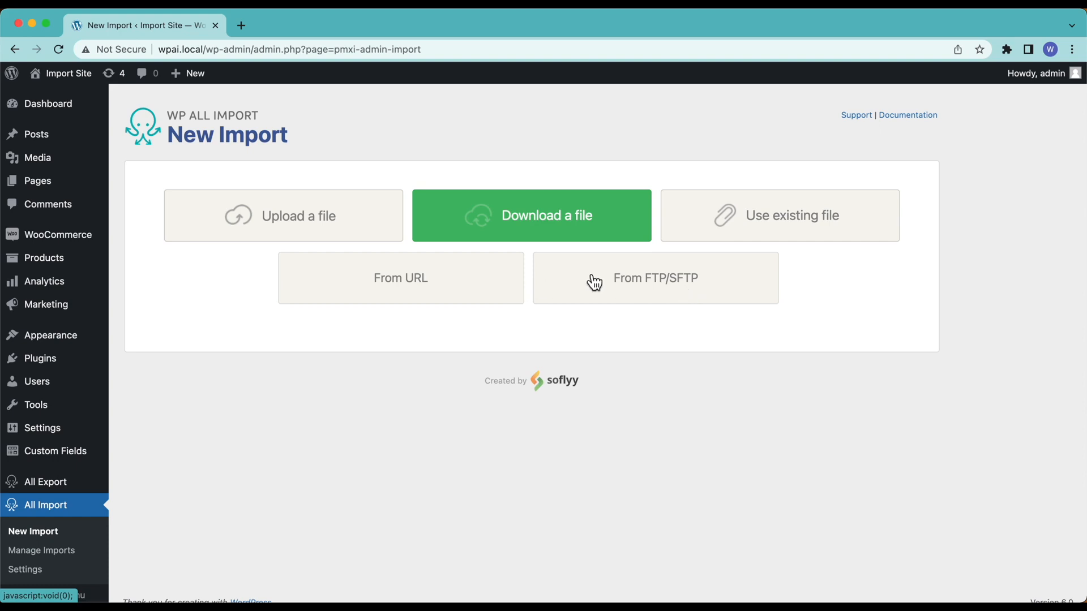
pyautogui.click(384, 240)
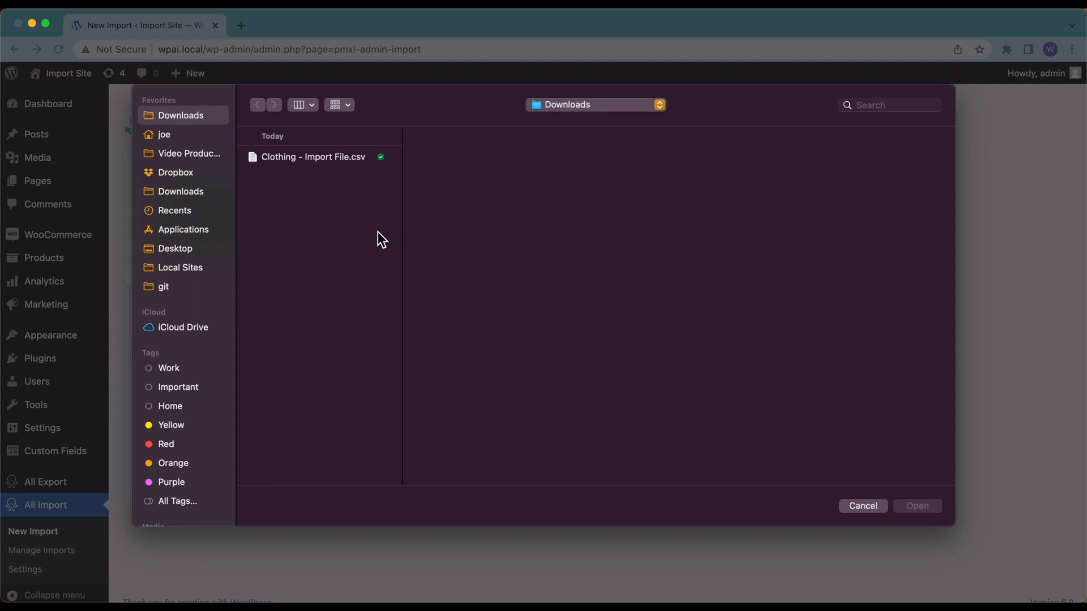
pyautogui.click(342, 158)
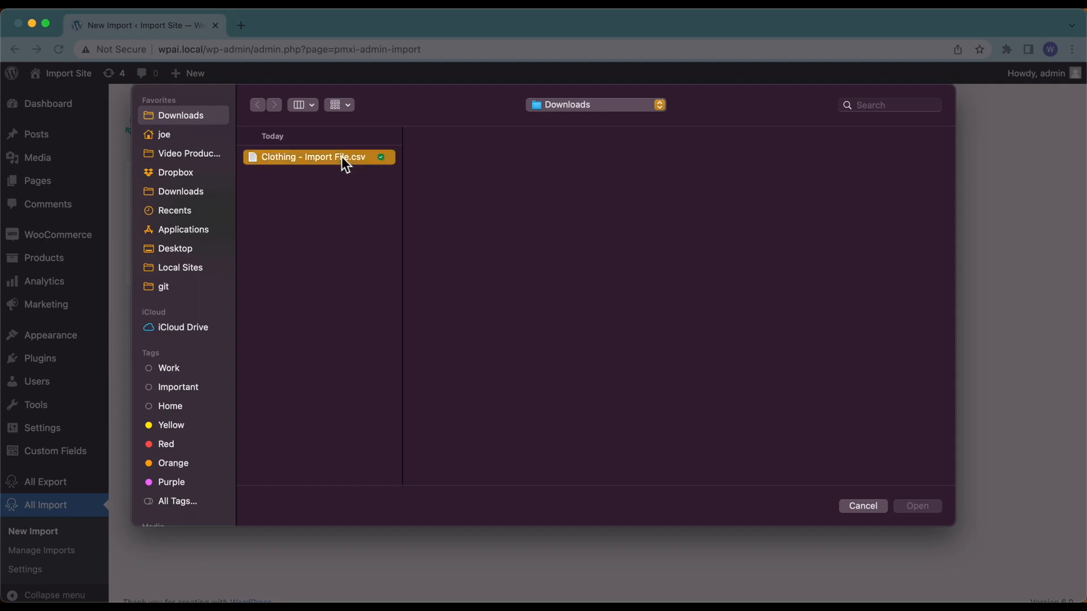
pyautogui.press('space')
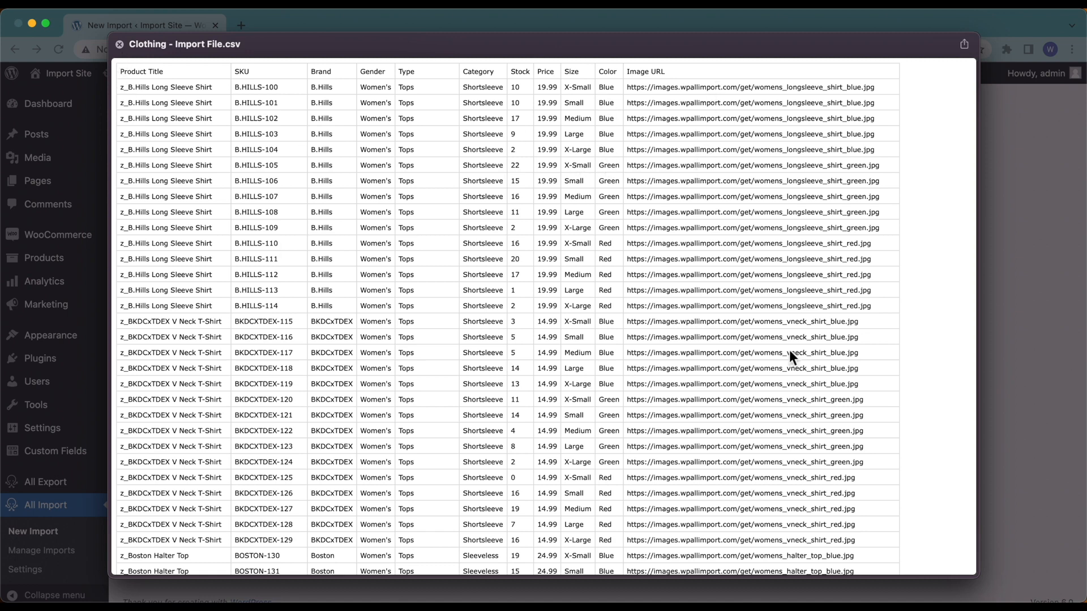
pyautogui.click(119, 45)
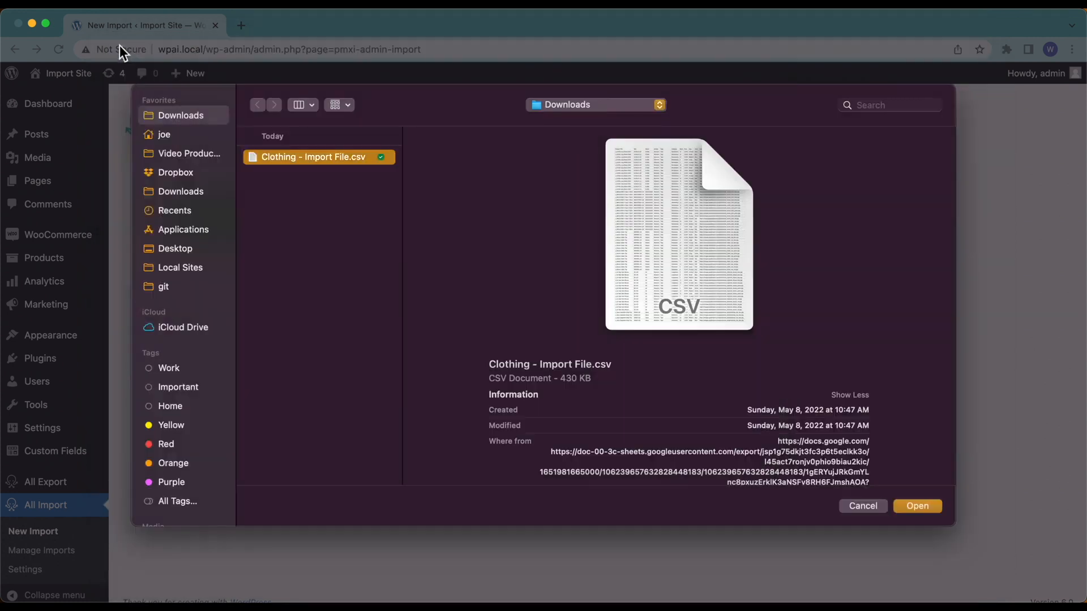
pyautogui.click(938, 509)
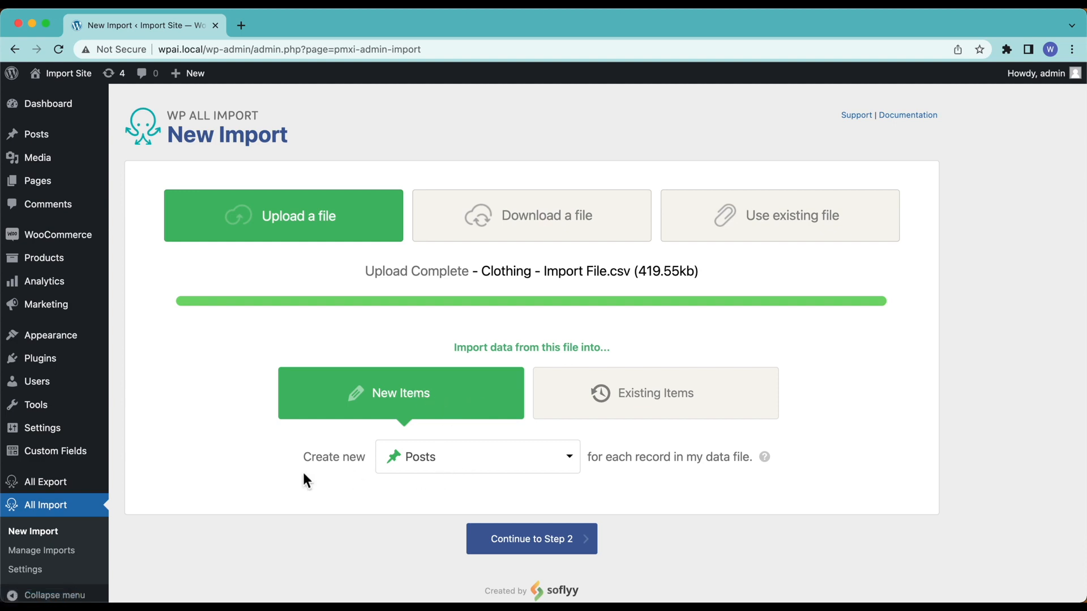
# Set the import to create new WooCommerce Products for each record and continue to Step 2.
pyautogui.click(442, 467)
pyautogui.scroll(-3, 453, 469)
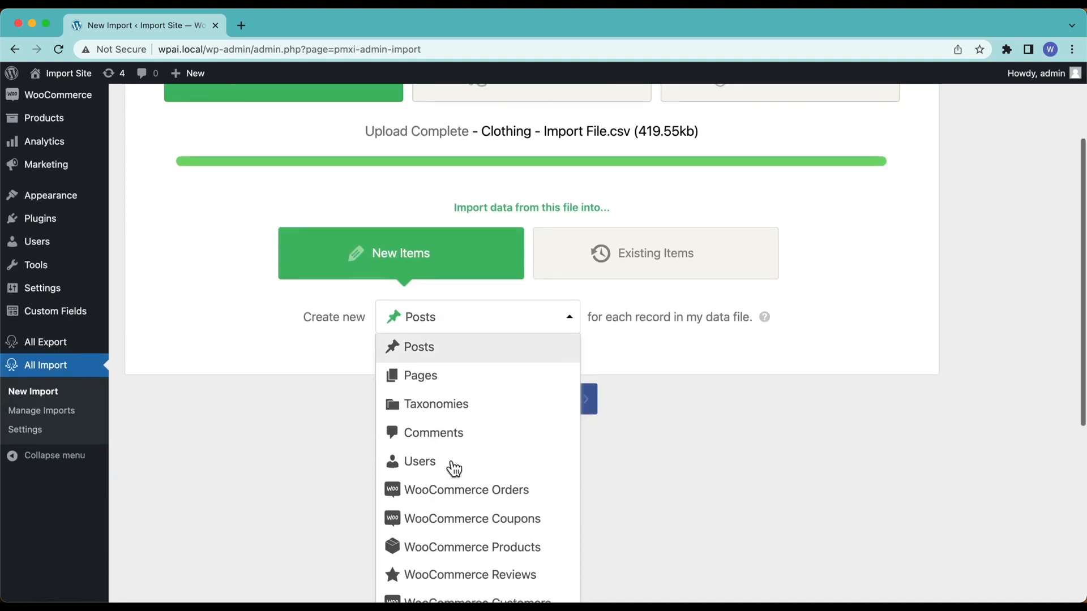
pyautogui.click(503, 549)
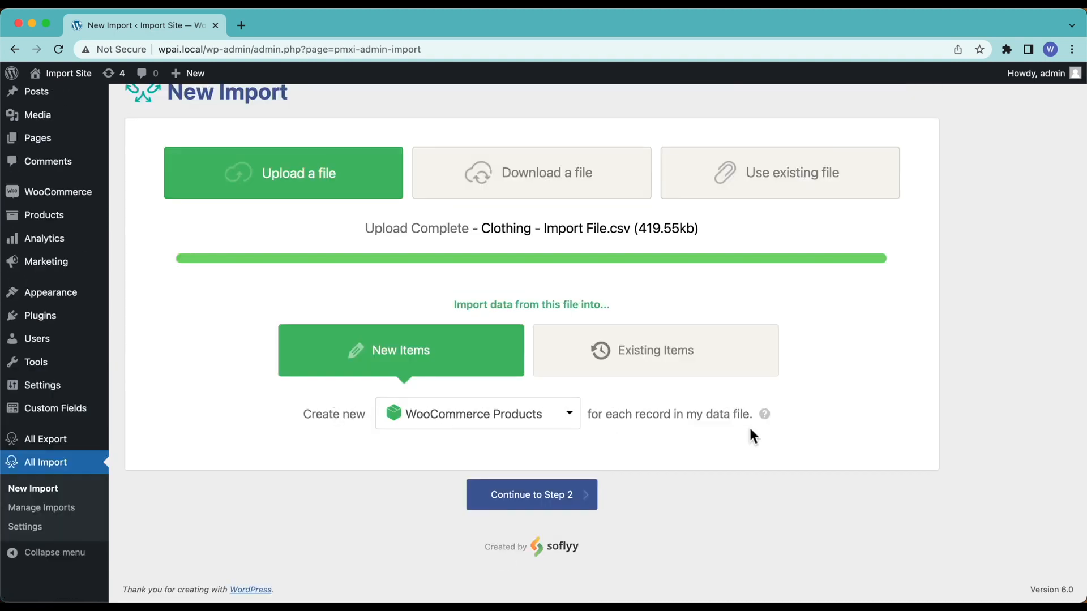
pyautogui.scroll(2, 750, 428)
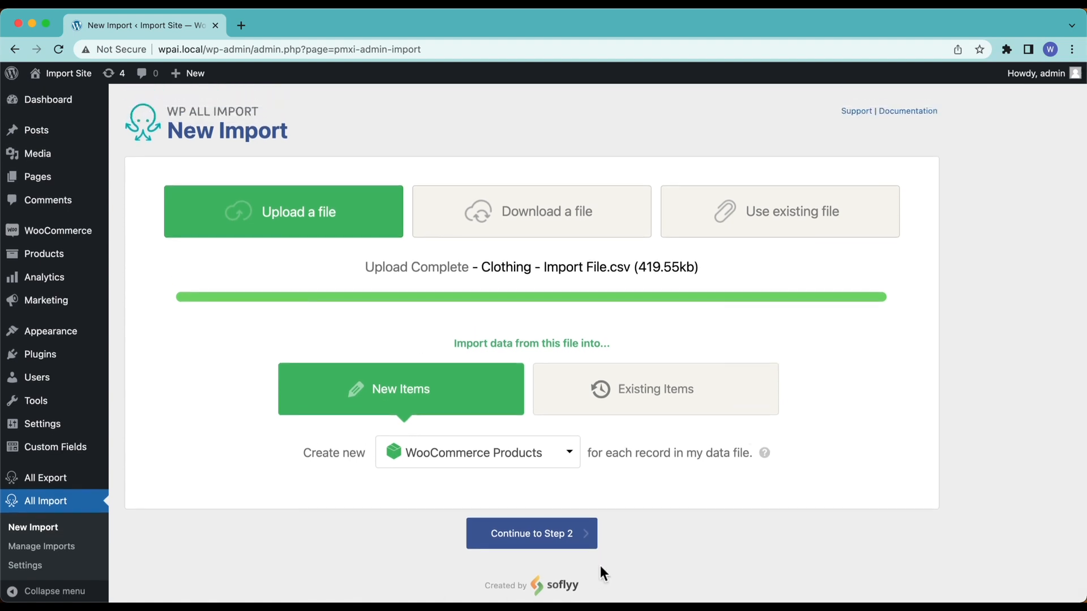
pyautogui.click(485, 541)
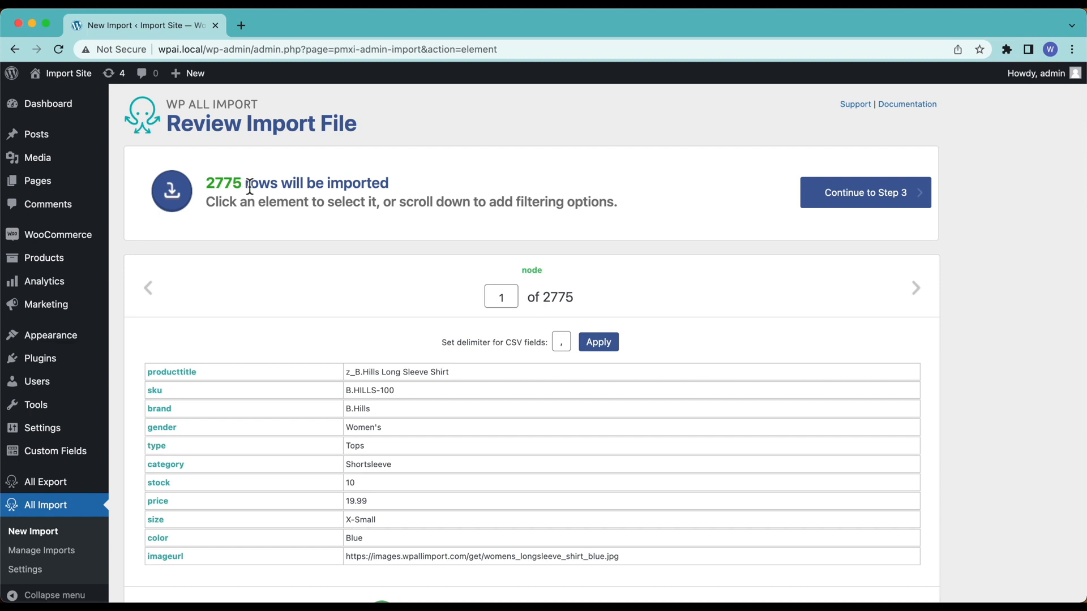
# Review the import file's fields by paging through the records up to record 6.
pyautogui.scroll(-2, 250, 187)
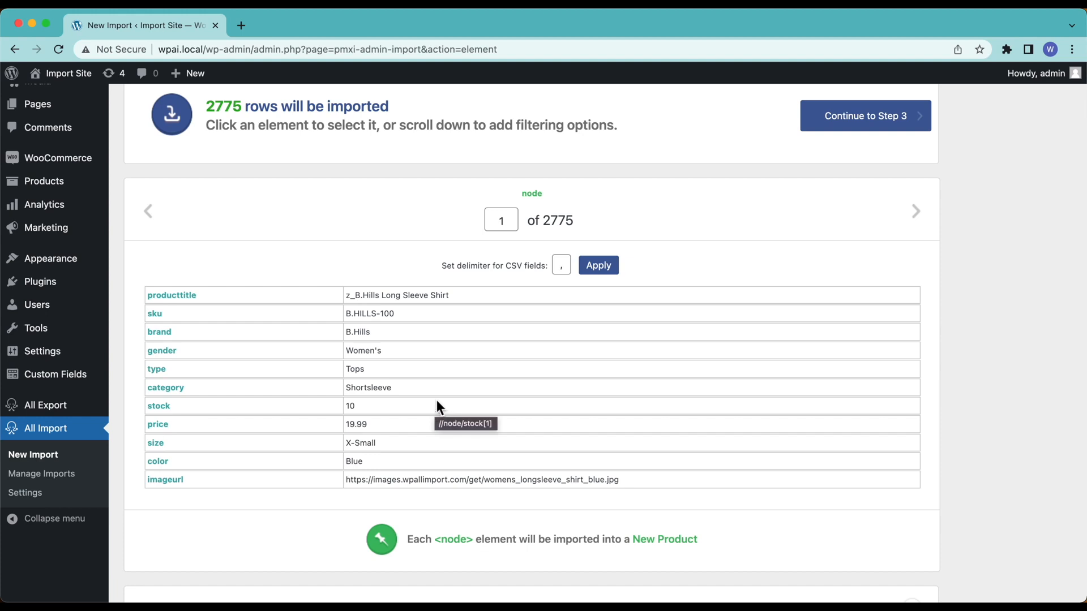
pyautogui.click(921, 223)
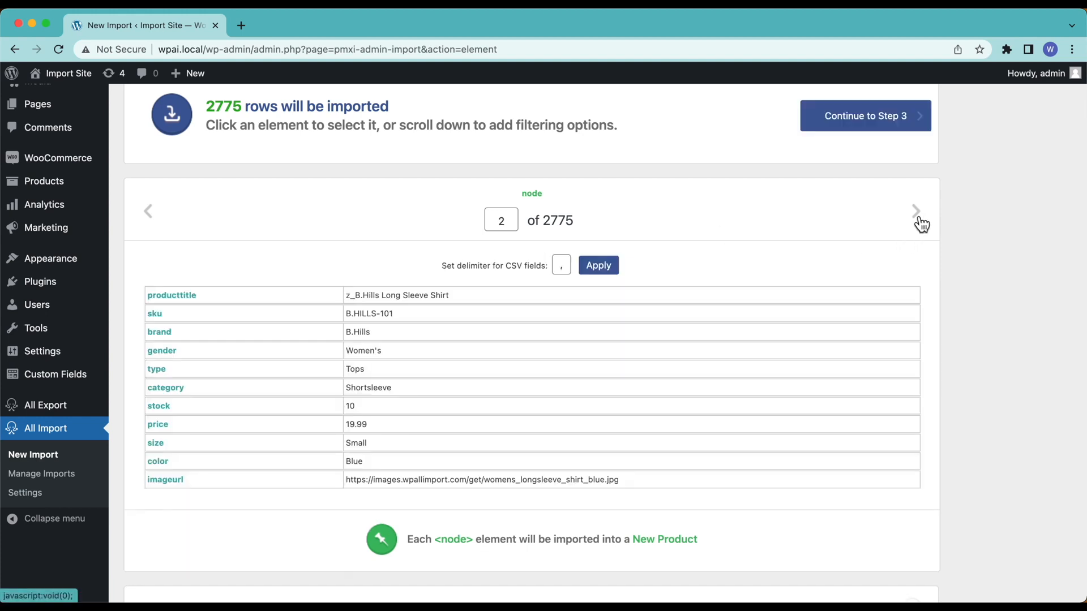
pyautogui.click(921, 225)
pyautogui.click(921, 224)
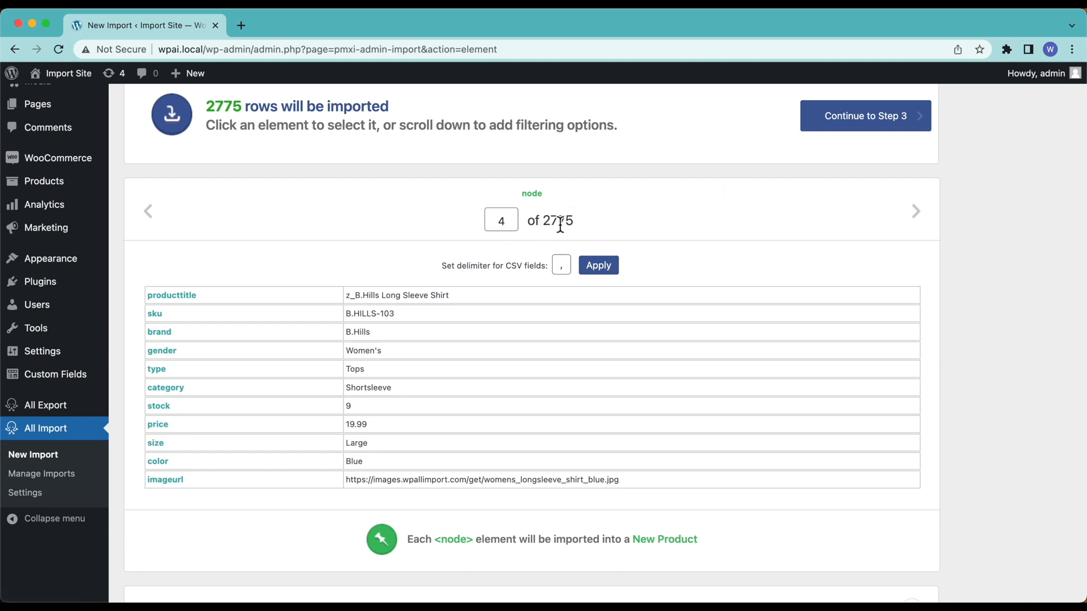
pyautogui.moveTo(44, 181)
pyautogui.click(918, 215)
pyautogui.click(918, 215)
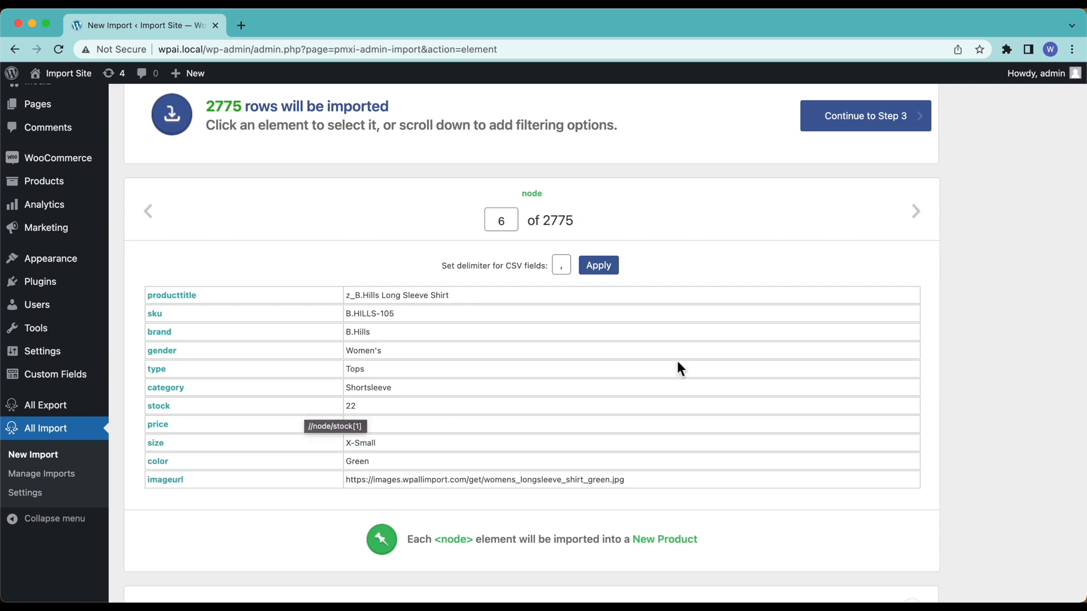
# Add a filtering rule that imports only records whose stock[1] is greater than 0.
pyautogui.scroll(-3, 492, 336)
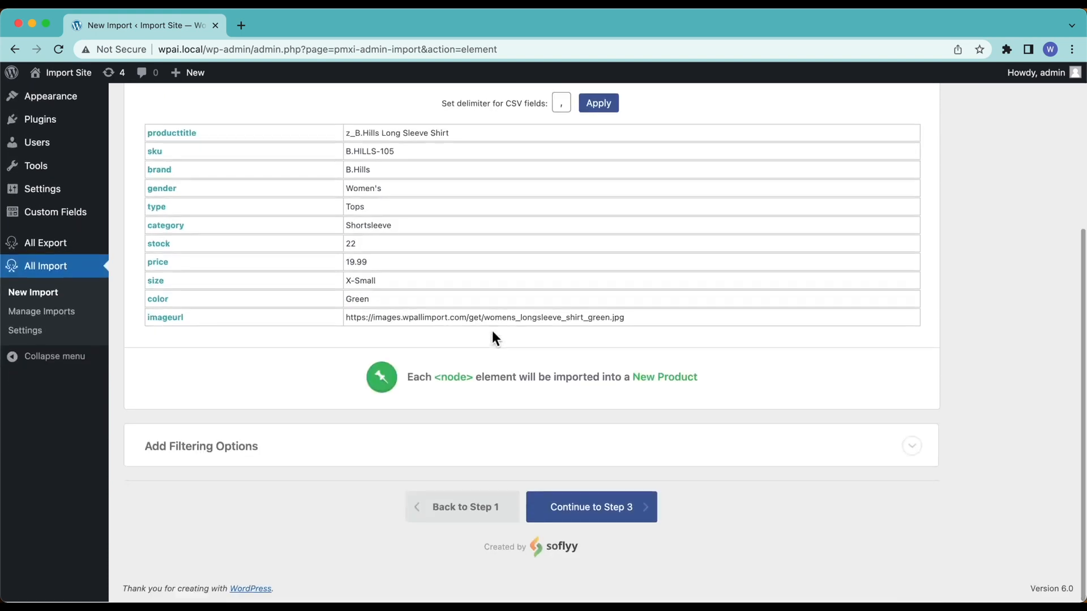
pyautogui.click(277, 453)
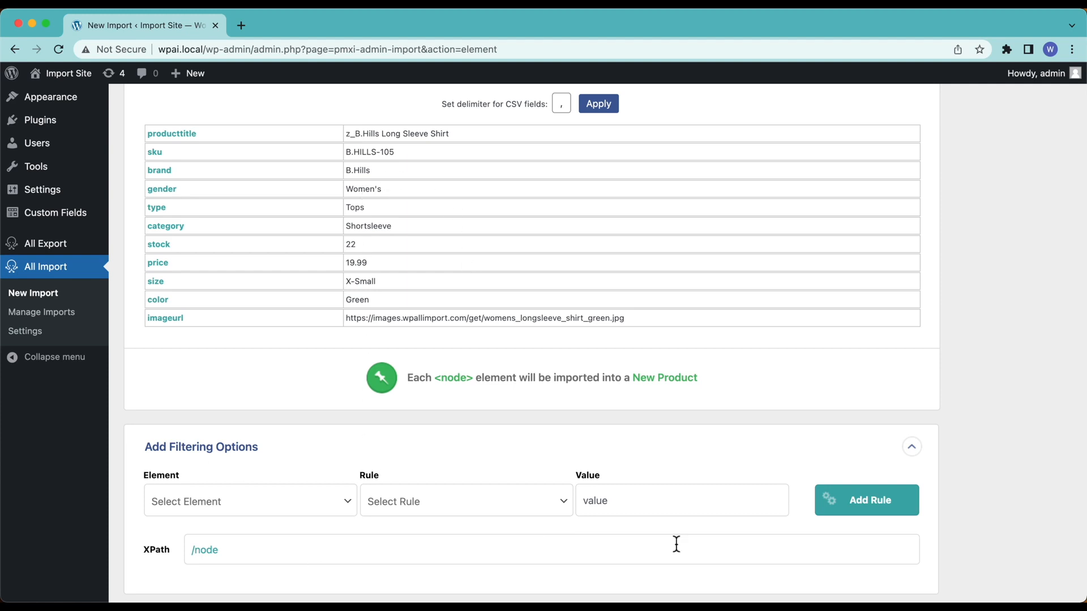
pyautogui.scroll(-3, 676, 545)
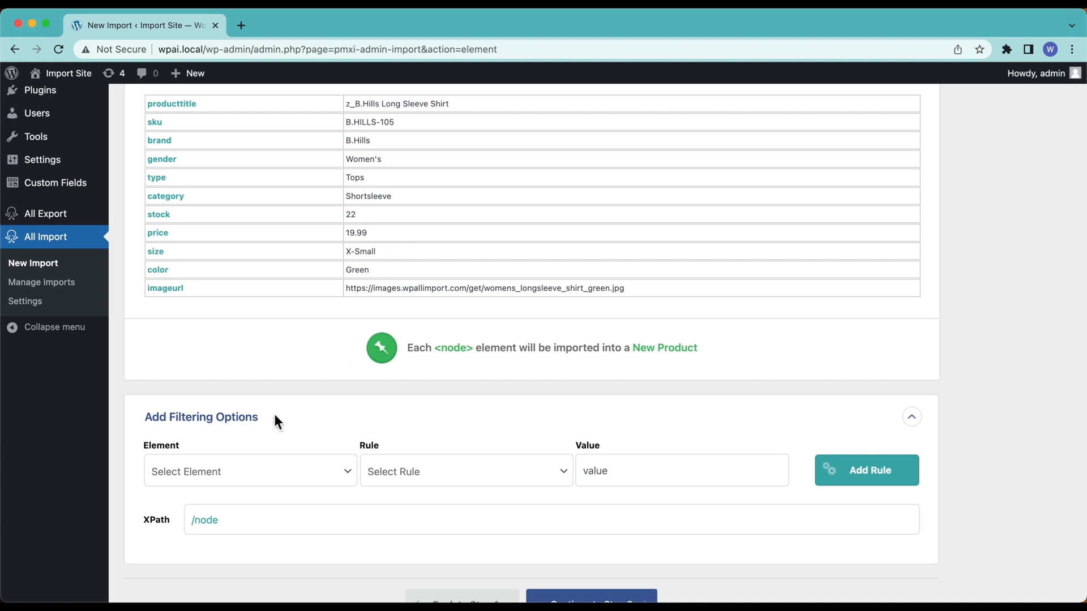
pyautogui.click(226, 481)
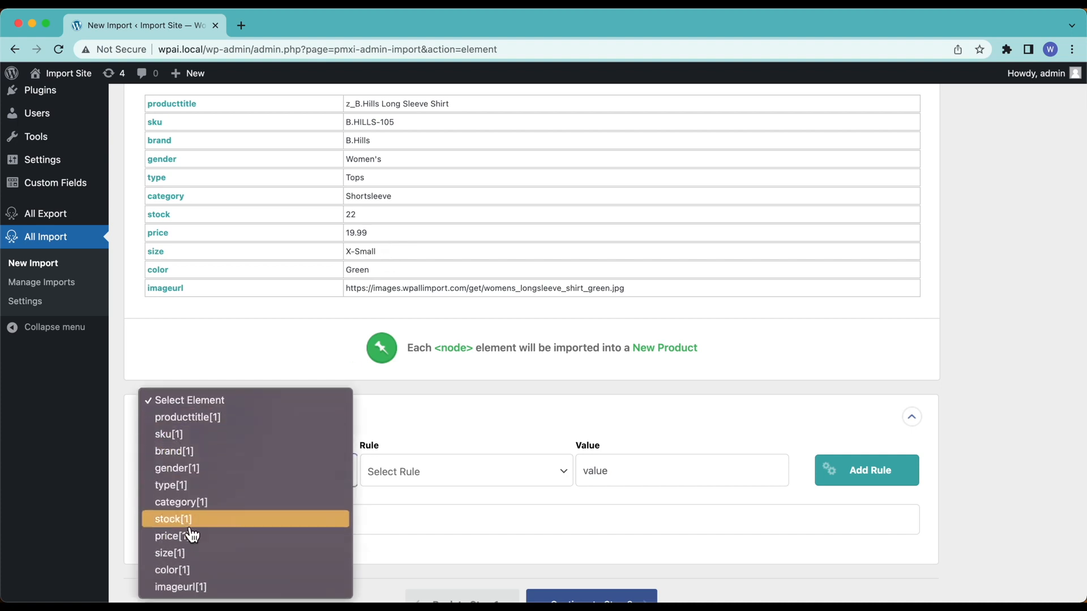
pyautogui.click(190, 526)
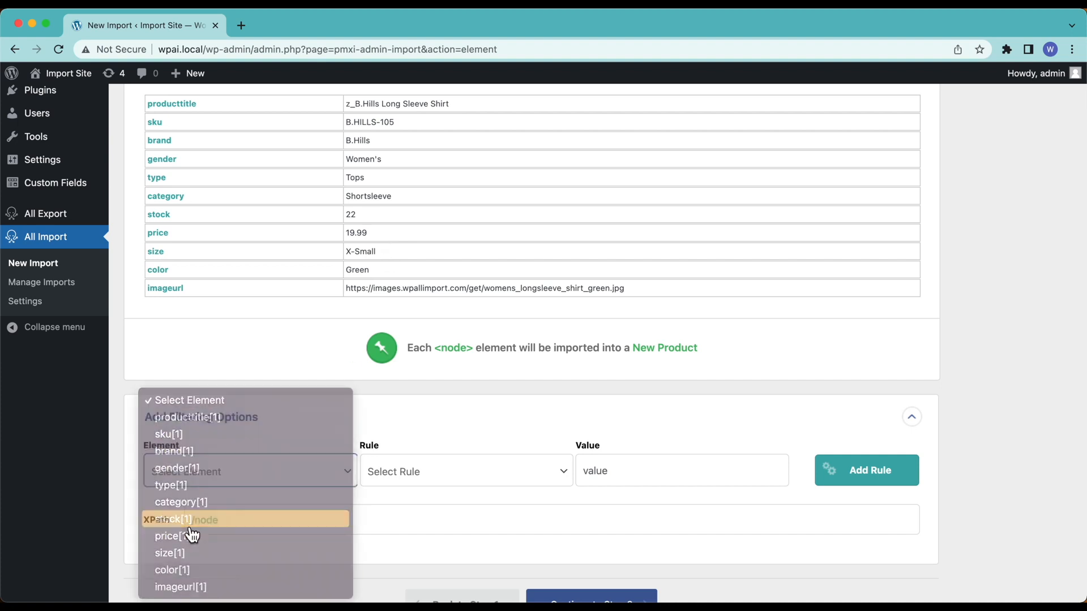
pyautogui.click(428, 483)
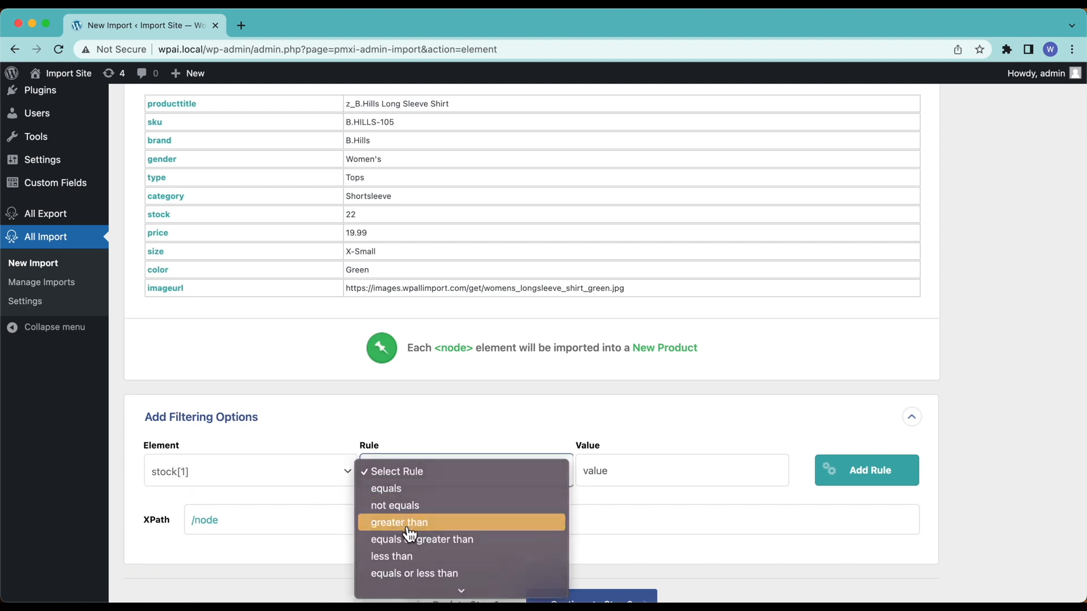
pyautogui.click(442, 520)
pyautogui.click(604, 474)
pyautogui.write('0')
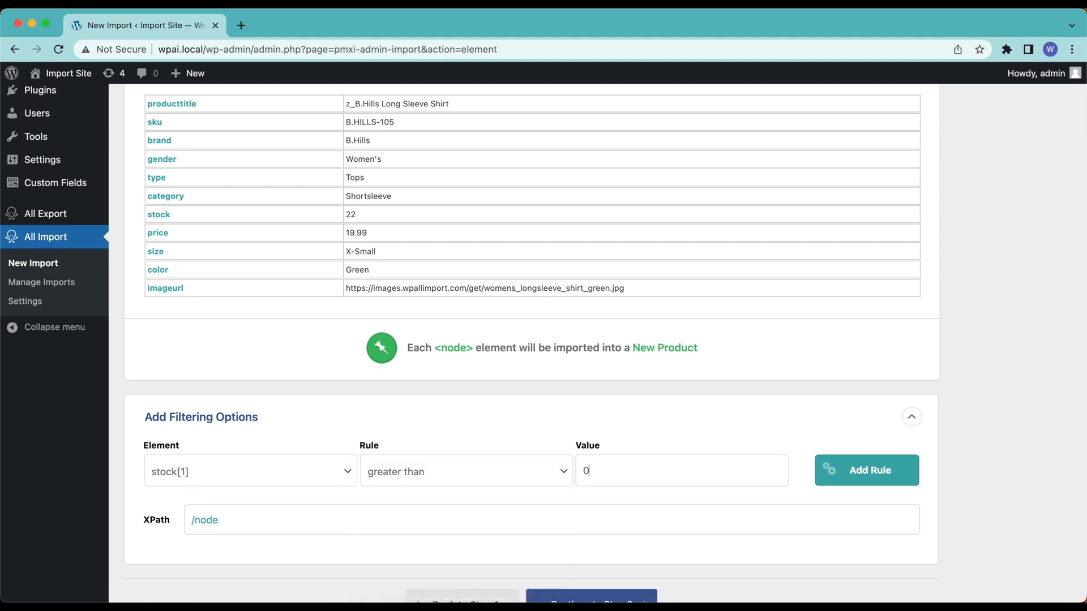
pyautogui.click(847, 471)
# Apply the stock filter to the XPath and check the filtered records and the XPath expression.
pyautogui.scroll(-5, 649, 374)
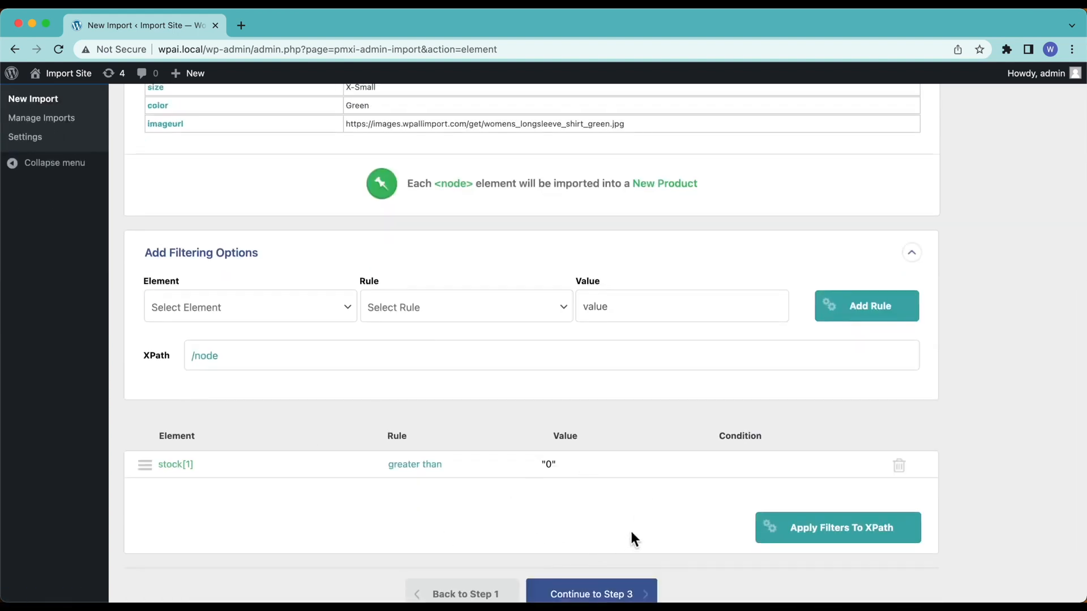
pyautogui.click(870, 544)
pyautogui.scroll(6, 340, 368)
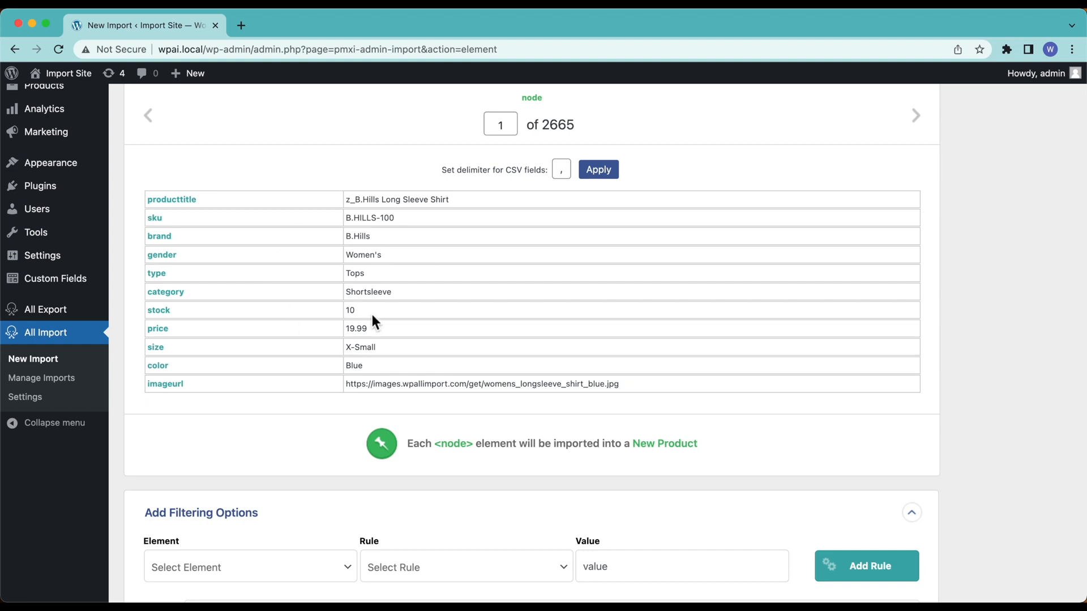
pyautogui.scroll(4, 371, 311)
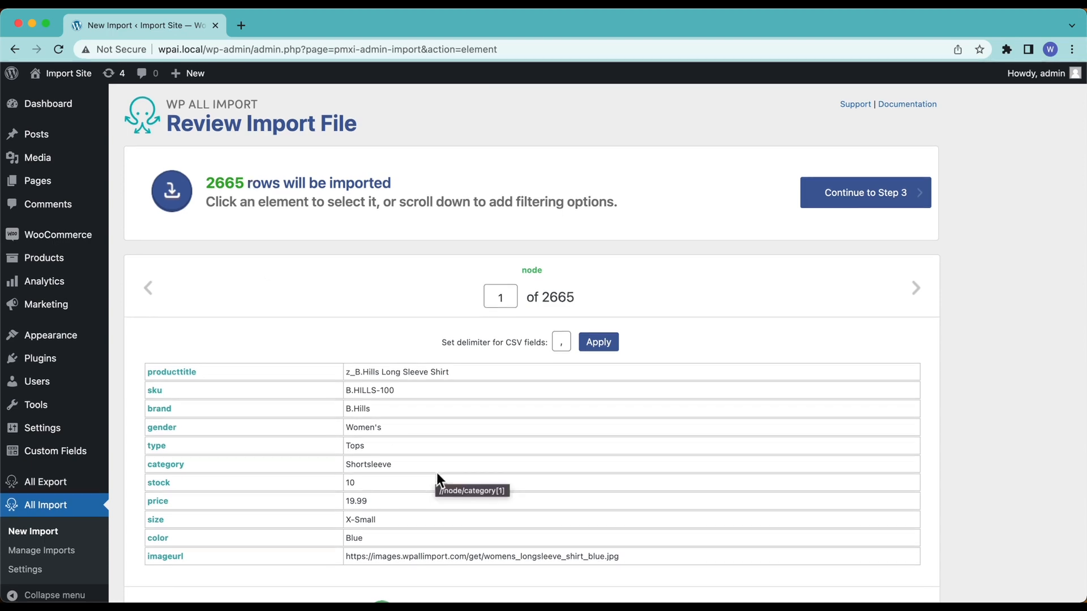
pyautogui.scroll(-10, 436, 472)
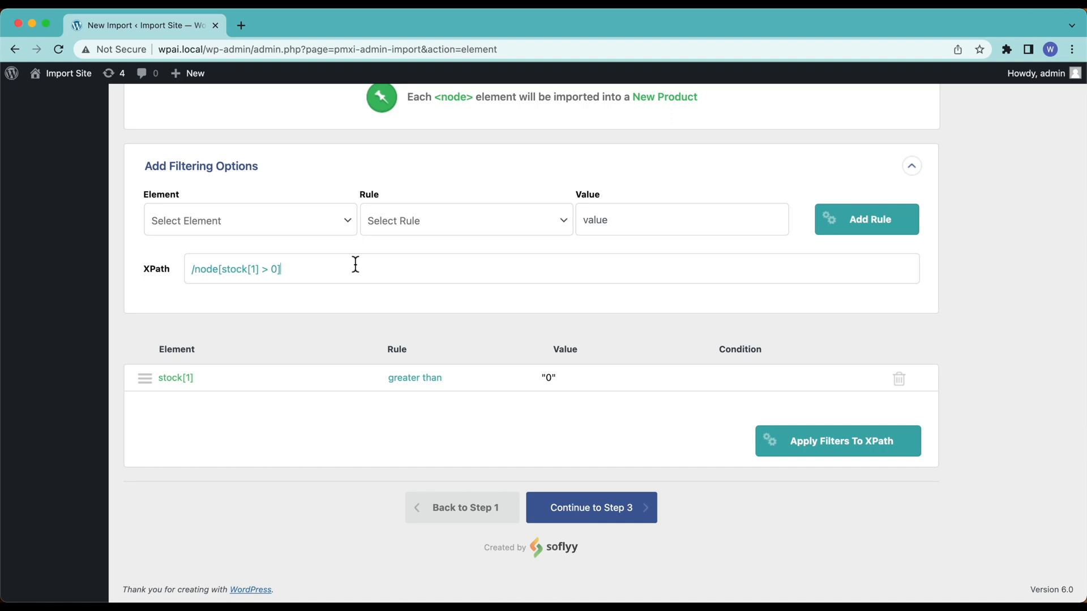
pyautogui.scroll(8, 355, 265)
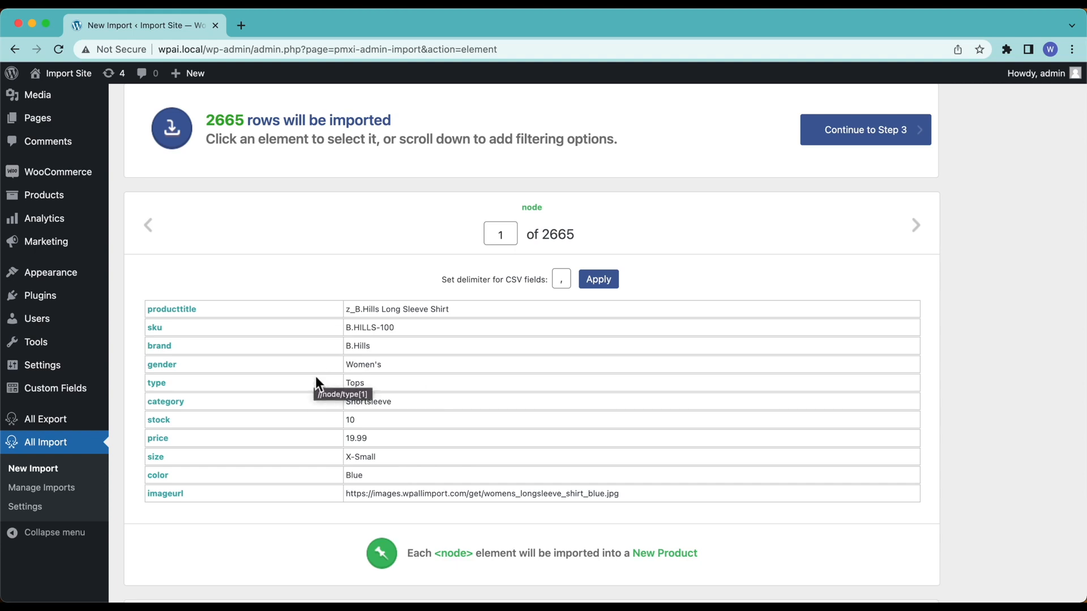
pyautogui.scroll(-7, 315, 376)
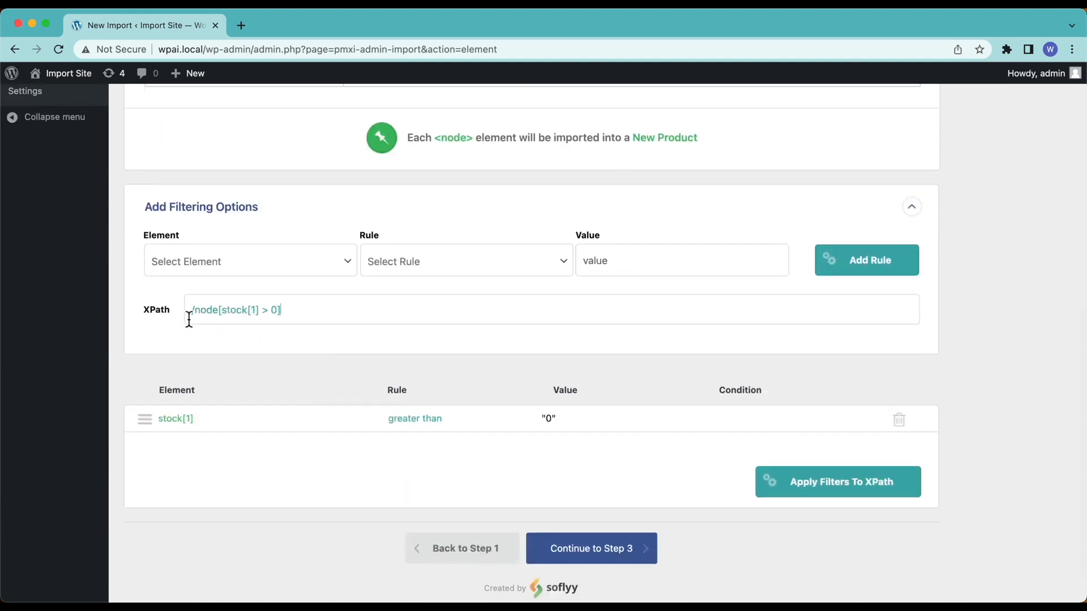
pyautogui.click(309, 318)
pyautogui.press('Return')
pyautogui.scroll(-10, 309, 318)
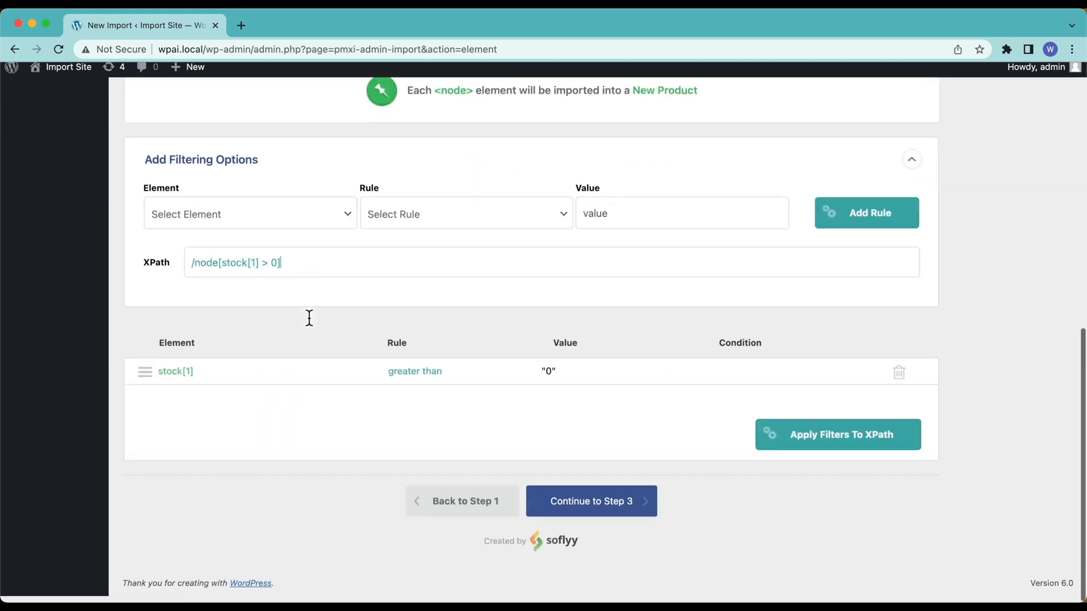
# Continue to Step 3 and look over the sections of the import template.
pyautogui.click(589, 525)
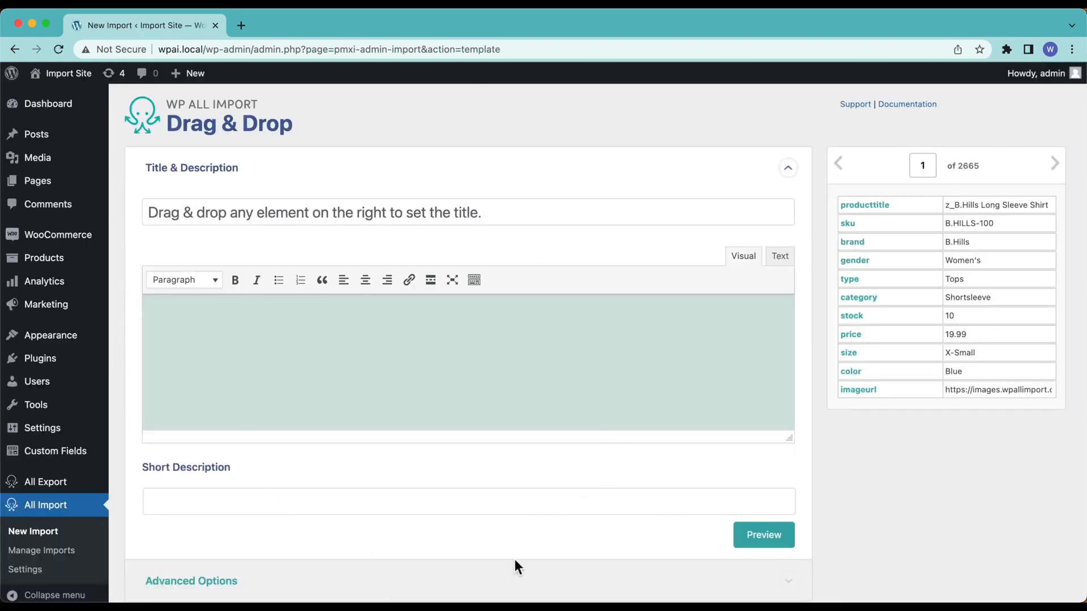
pyautogui.scroll(-10, 553, 320)
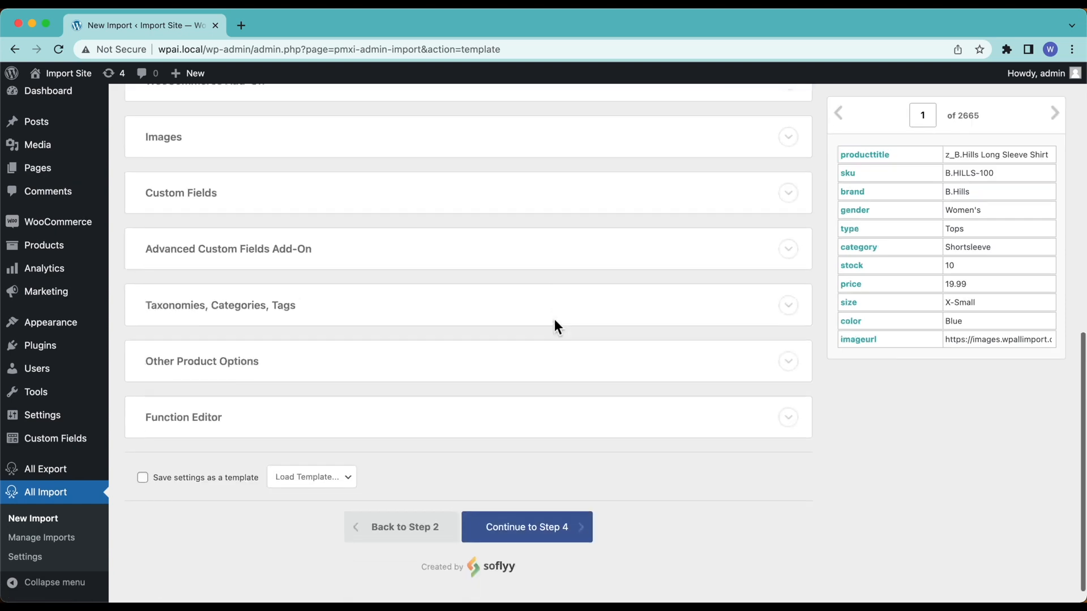
pyautogui.scroll(10, 555, 321)
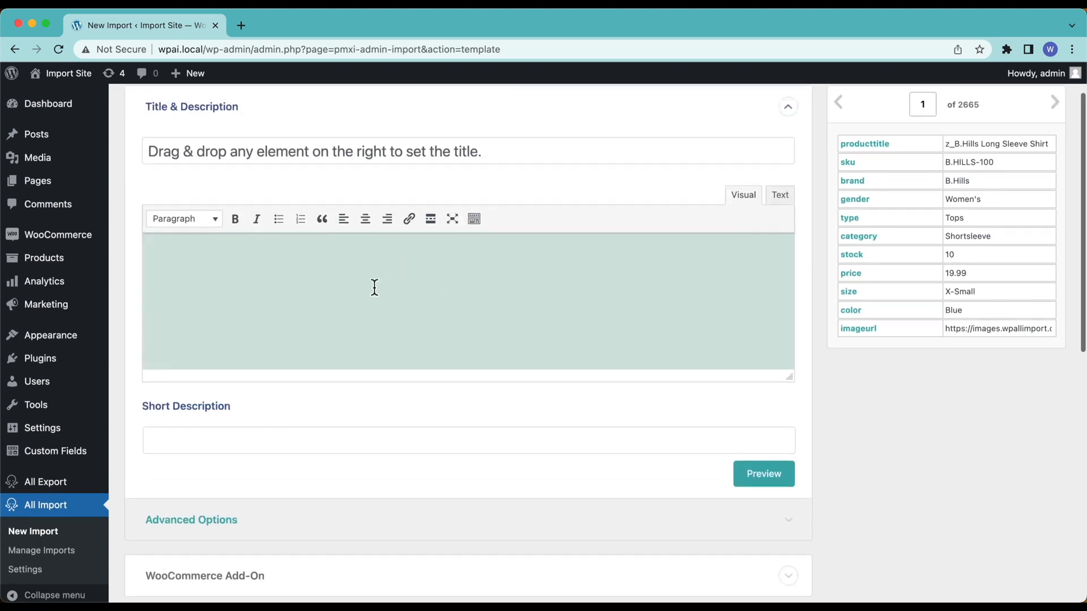
# Map the product title to the {producttitle[1]} element from the import file and leave the description empty.
pyautogui.scroll(2, 375, 287)
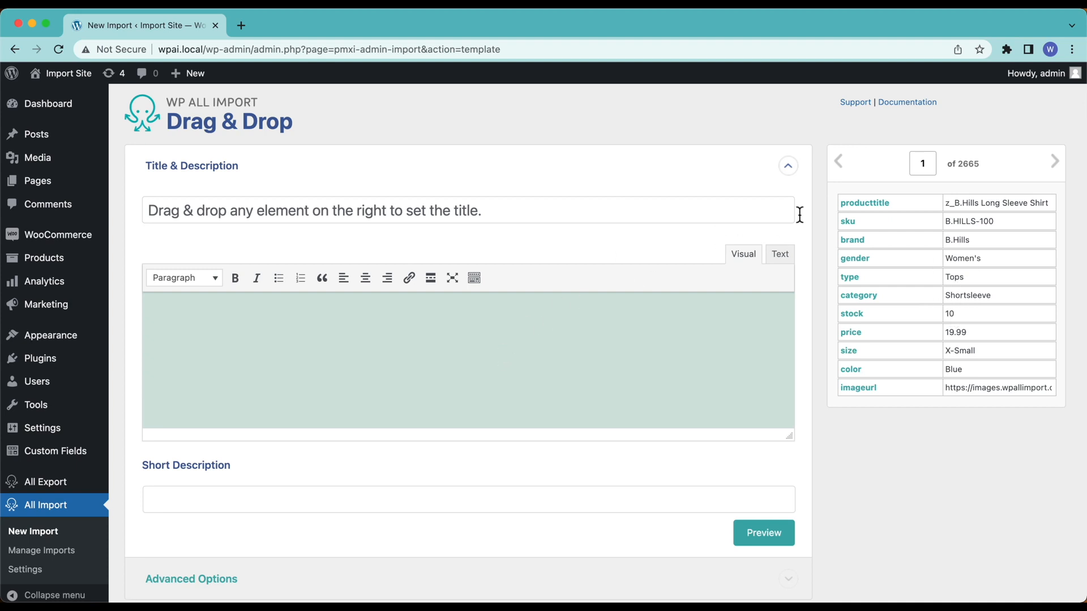
pyautogui.moveTo(857, 210); pyautogui.dragTo(728, 209)
pyautogui.scroll(-2, 592, 192)
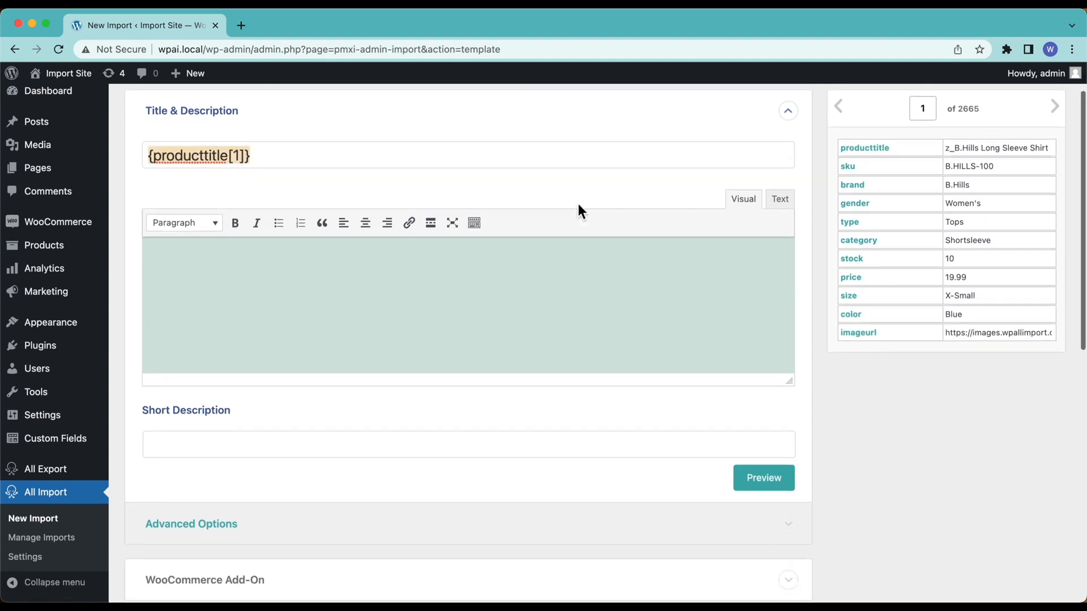
pyautogui.click(387, 309)
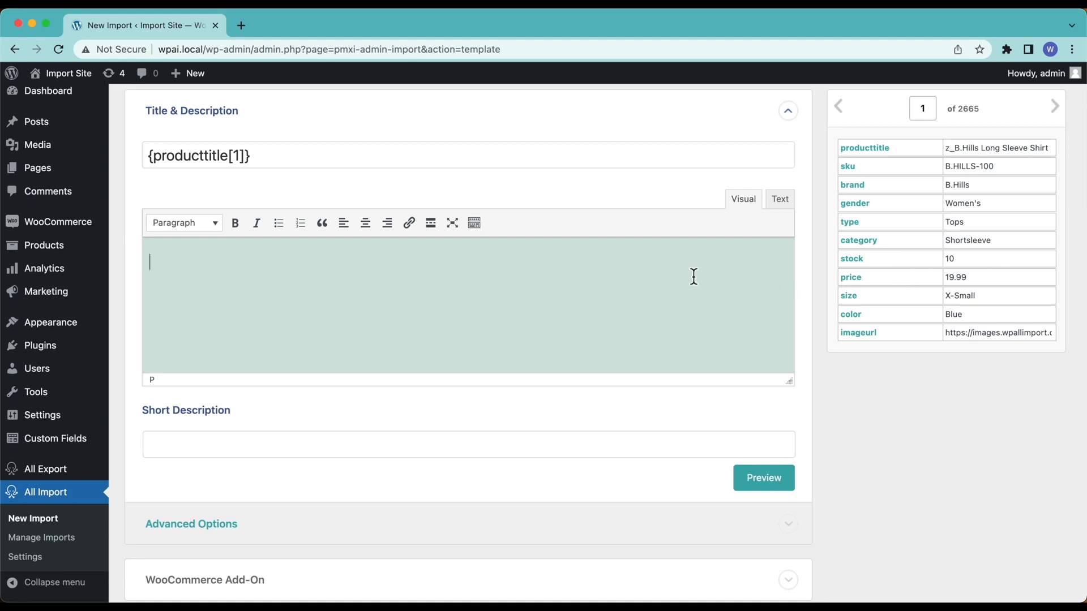
# Examine the advanced options for line breaks and HTML entities in the Title & Description section.
pyautogui.scroll(-4, 449, 291)
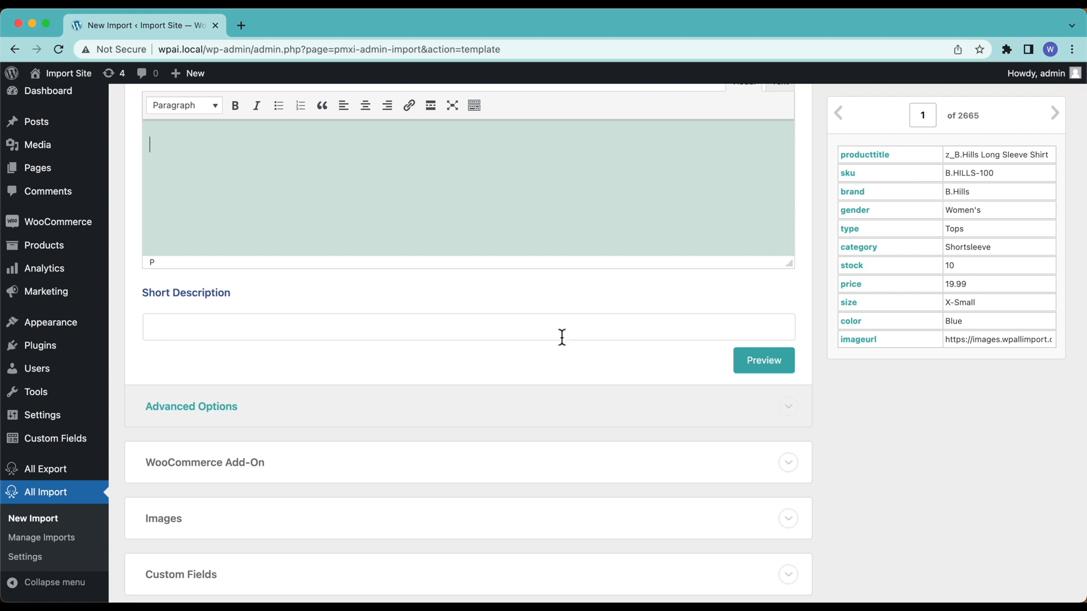
pyautogui.scroll(-6, 560, 333)
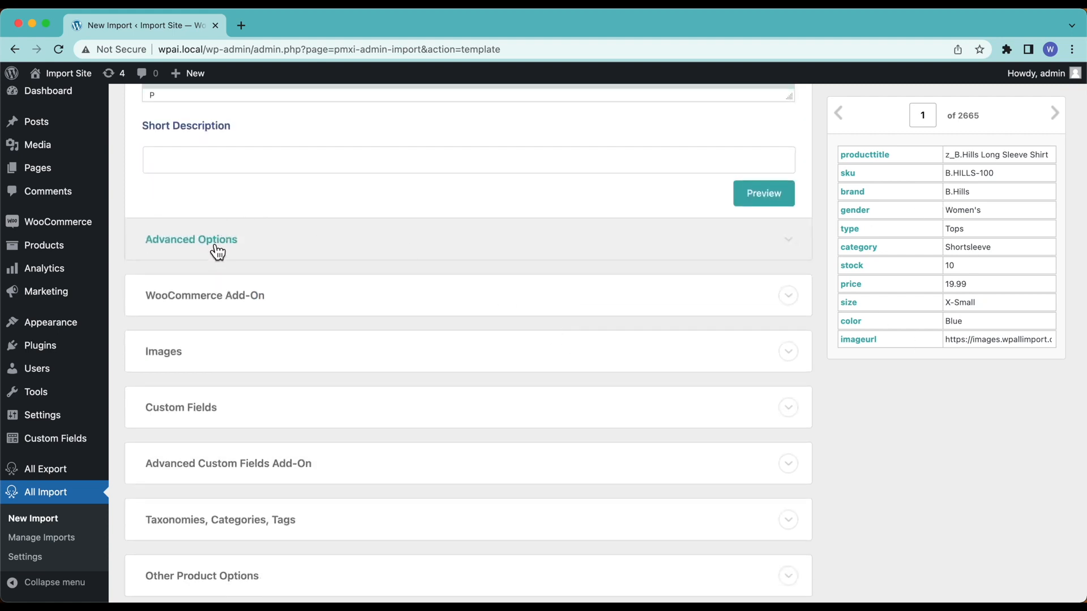
pyautogui.click(217, 252)
pyautogui.scroll(6, 214, 311)
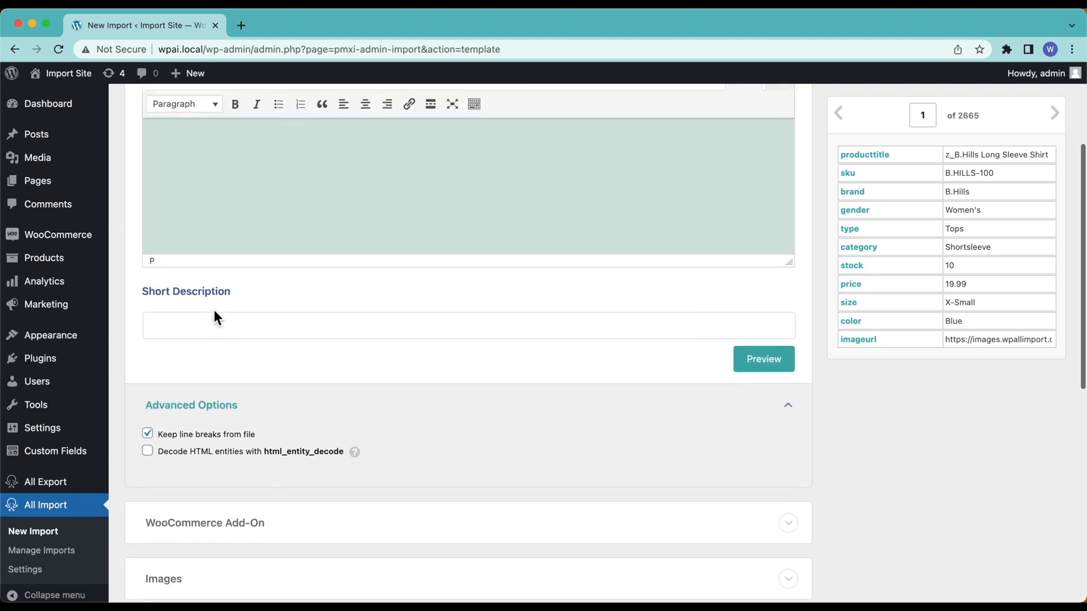
pyautogui.scroll(1, 214, 310)
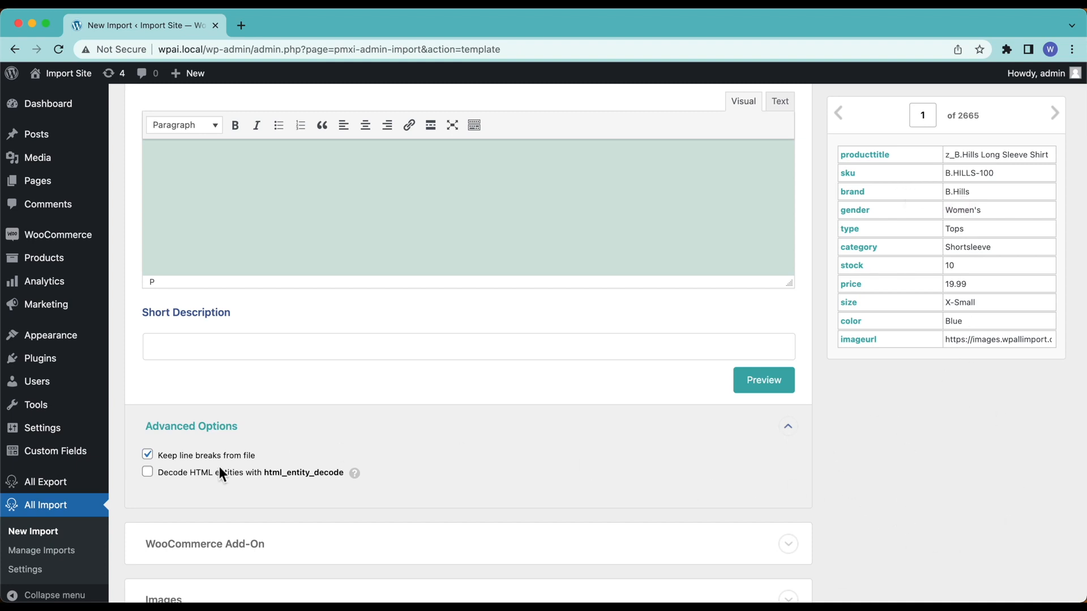
pyautogui.moveTo(356, 478)
pyautogui.click(185, 433)
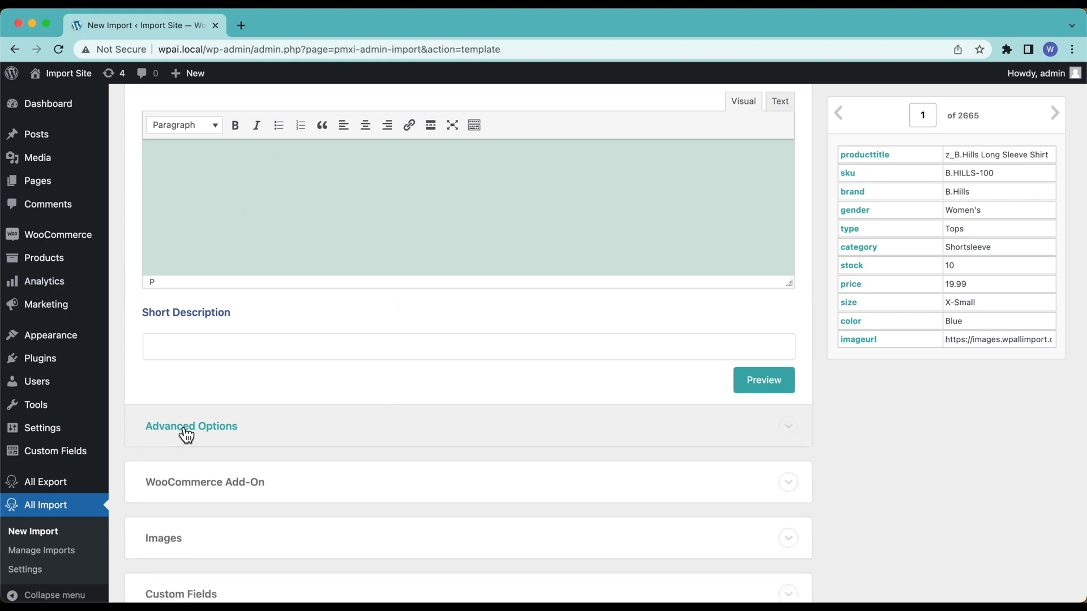
# Set the product type to Variable product in the WooCommerce Add-On section.
pyautogui.scroll(-2, 184, 436)
pyautogui.scroll(-4, 342, 243)
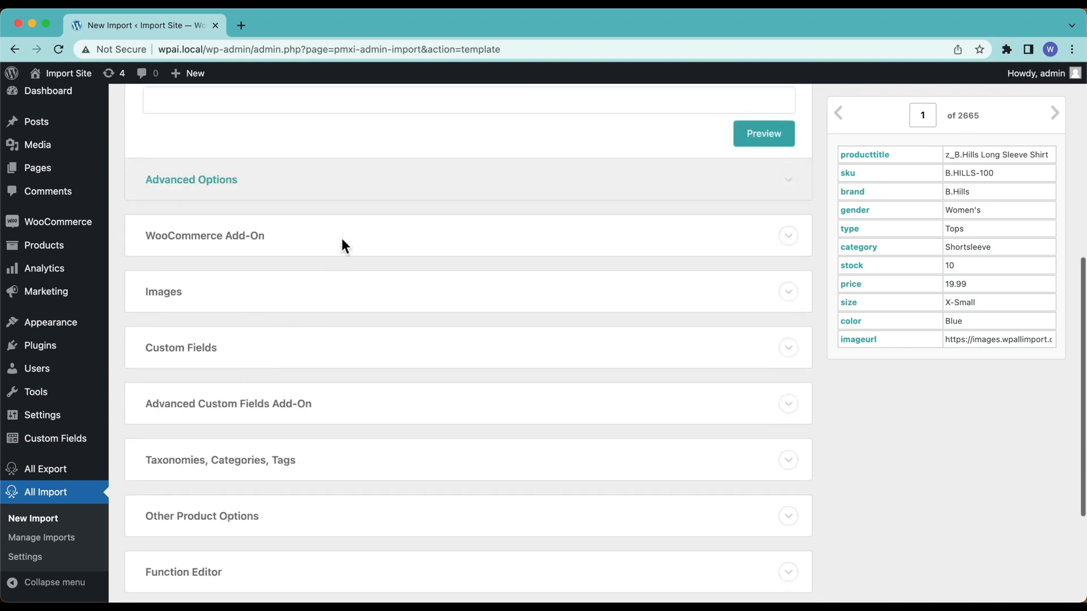
pyautogui.click(236, 241)
pyautogui.scroll(-3, 238, 240)
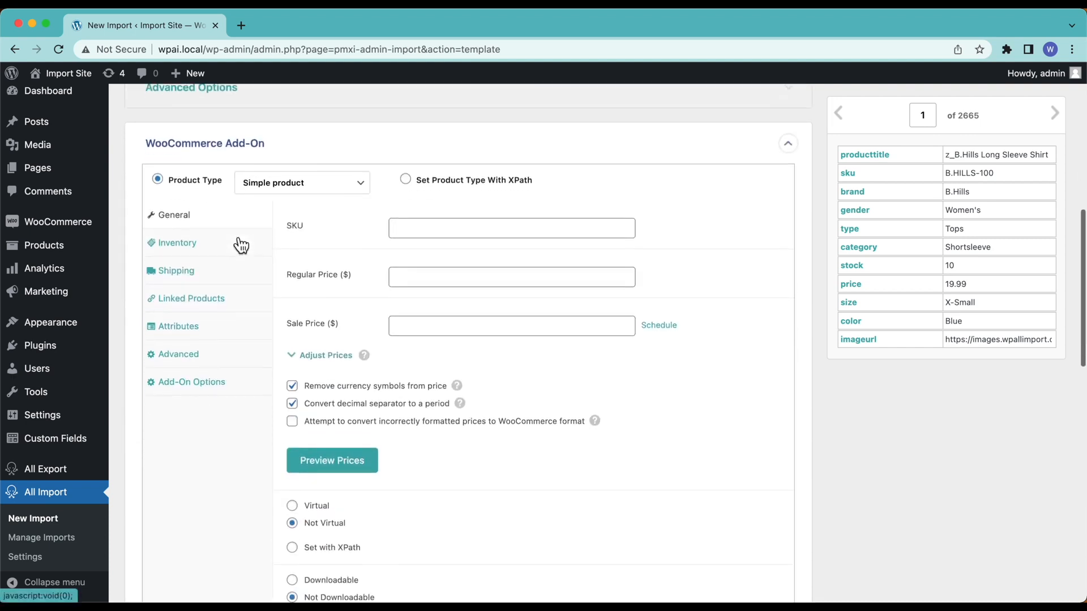
pyautogui.scroll(-1, 241, 246)
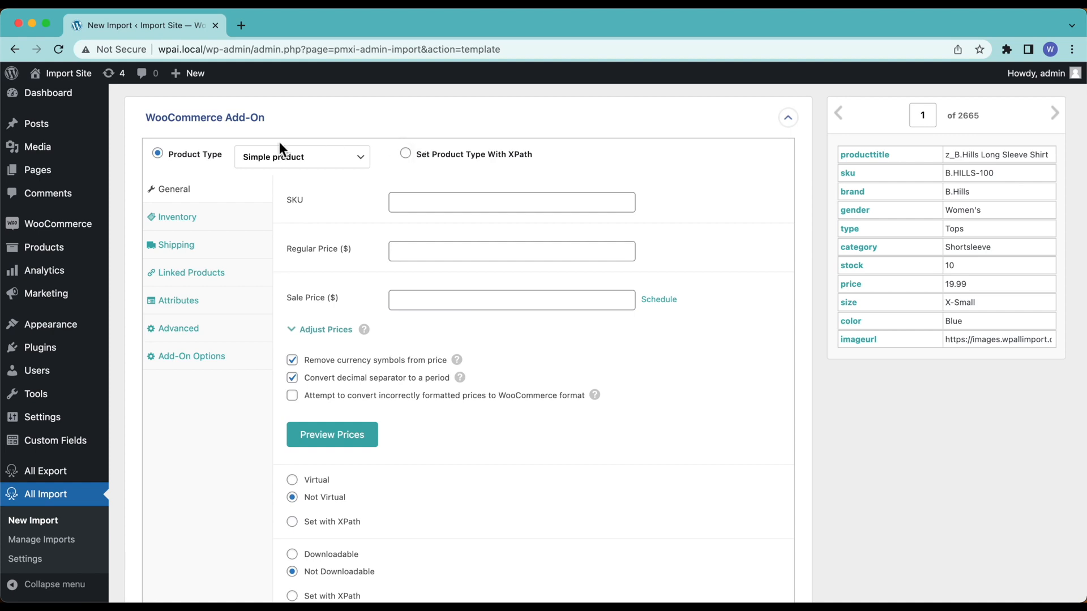
pyautogui.click(277, 157)
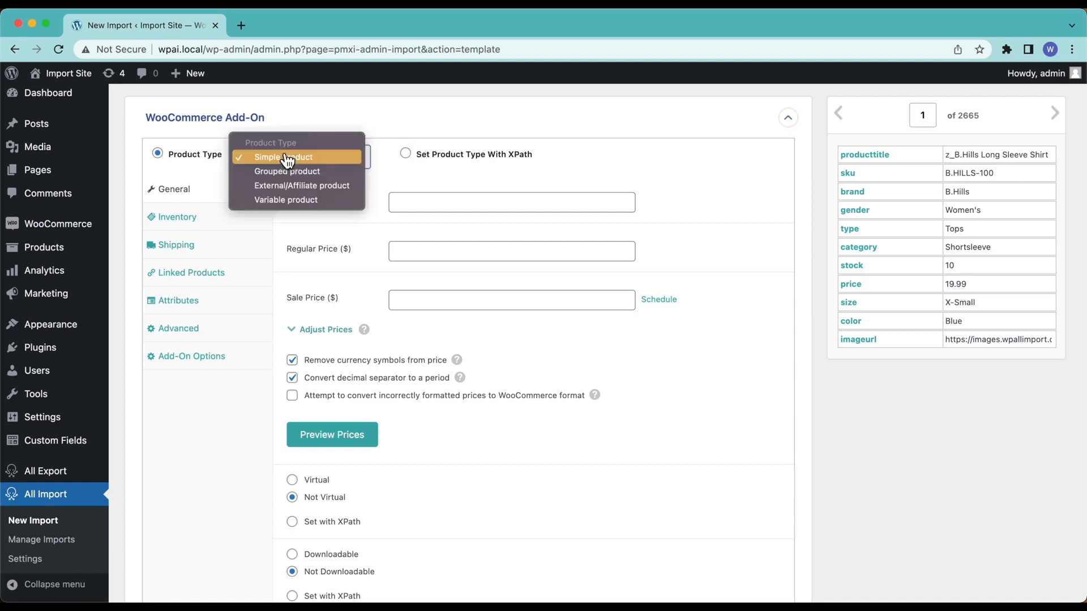
pyautogui.click(292, 202)
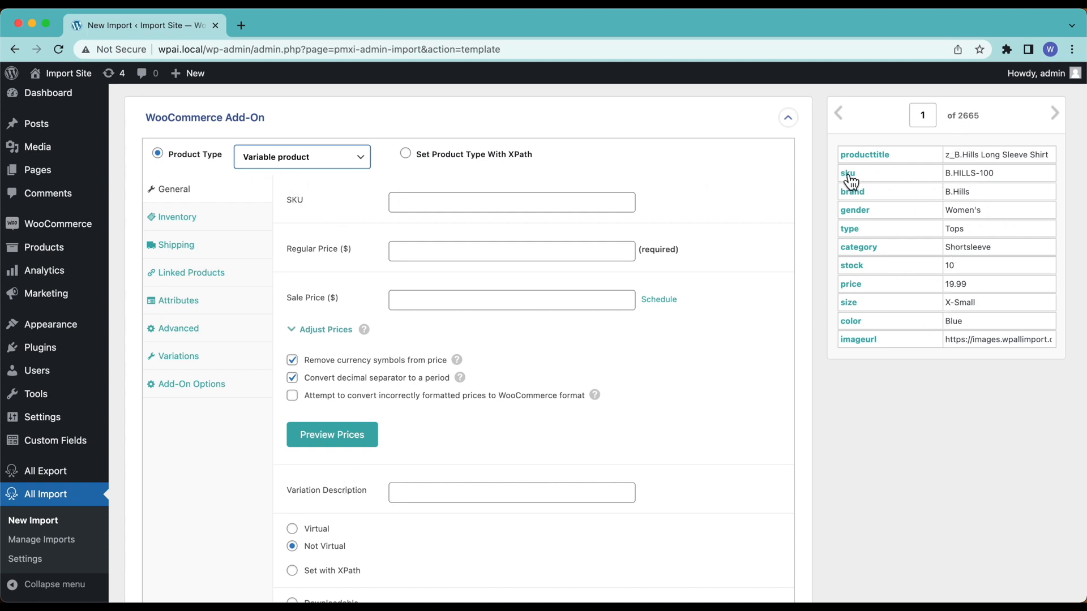
# Map the SKU to {sku[1]} and both the regular price and sale price to {price[1]}.
pyautogui.moveTo(856, 182); pyautogui.dragTo(583, 211)
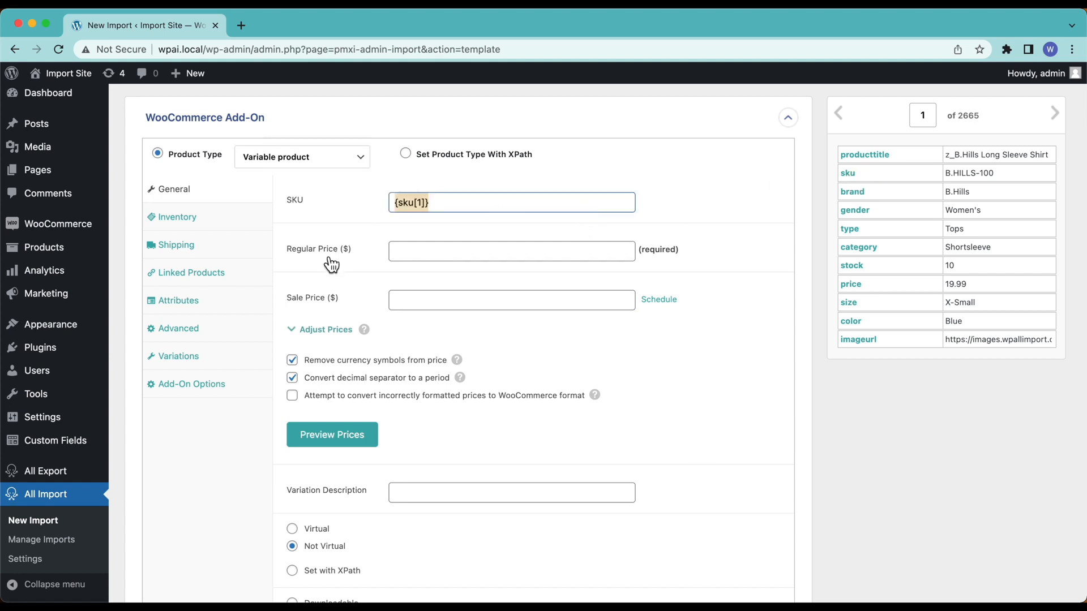
pyautogui.moveTo(852, 284); pyautogui.dragTo(485, 250)
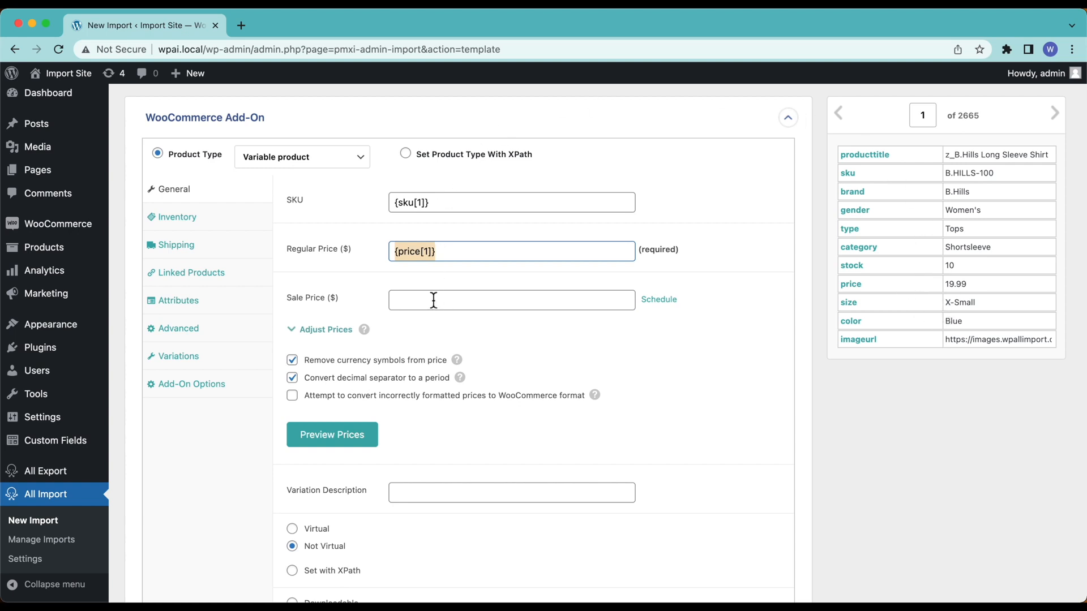
pyautogui.moveTo(852, 285); pyautogui.dragTo(530, 298)
# Adjust the imported prices so the sale price is 90% and the regular price is 110% of the file's price.
pyautogui.scroll(-2, 532, 300)
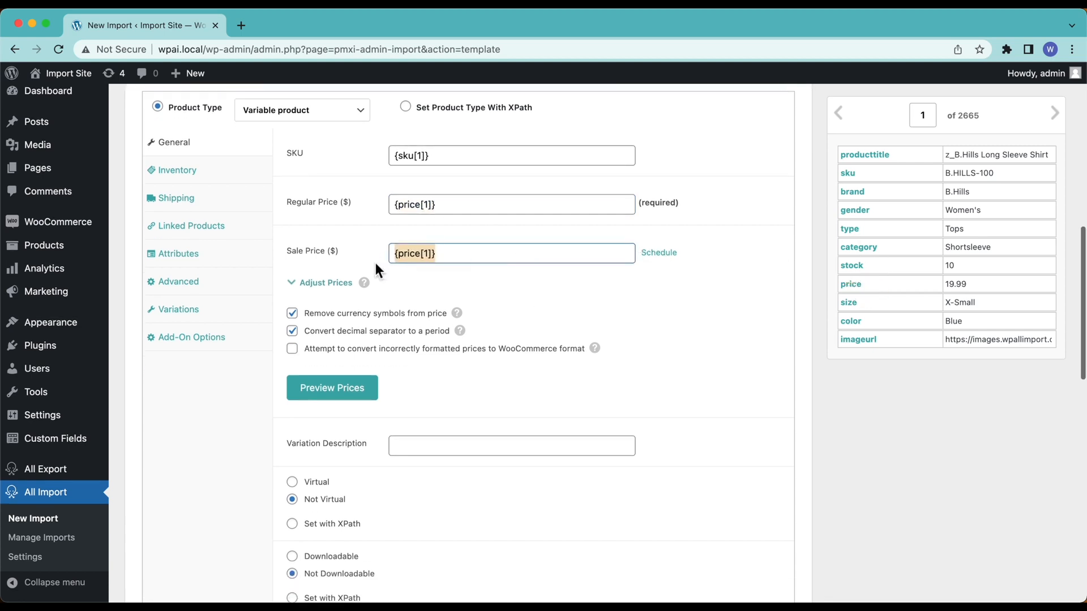
pyautogui.click(345, 286)
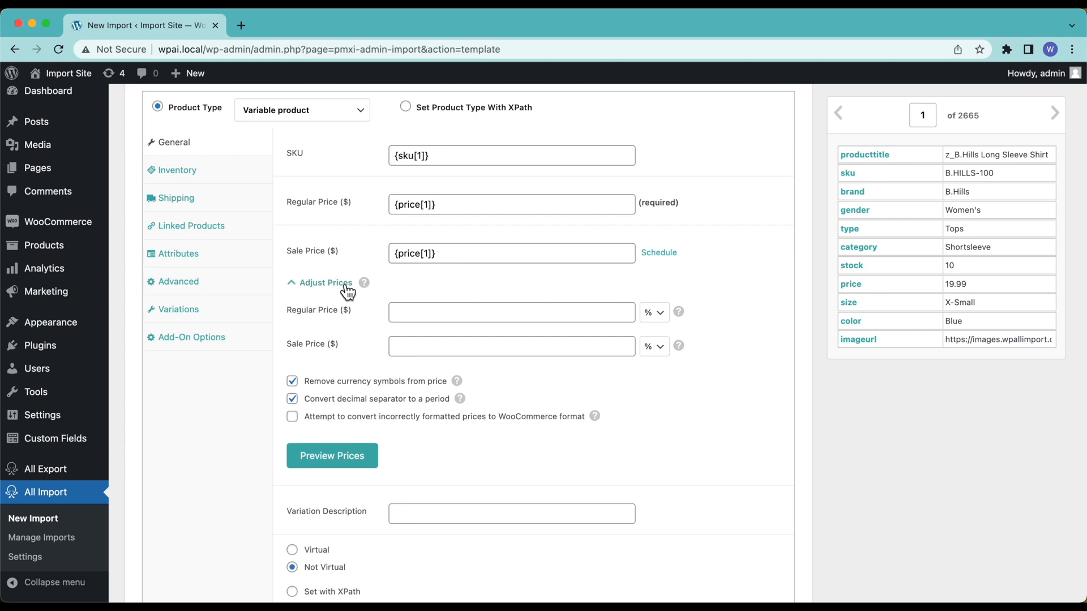
pyautogui.moveTo(368, 290)
pyautogui.click(551, 355)
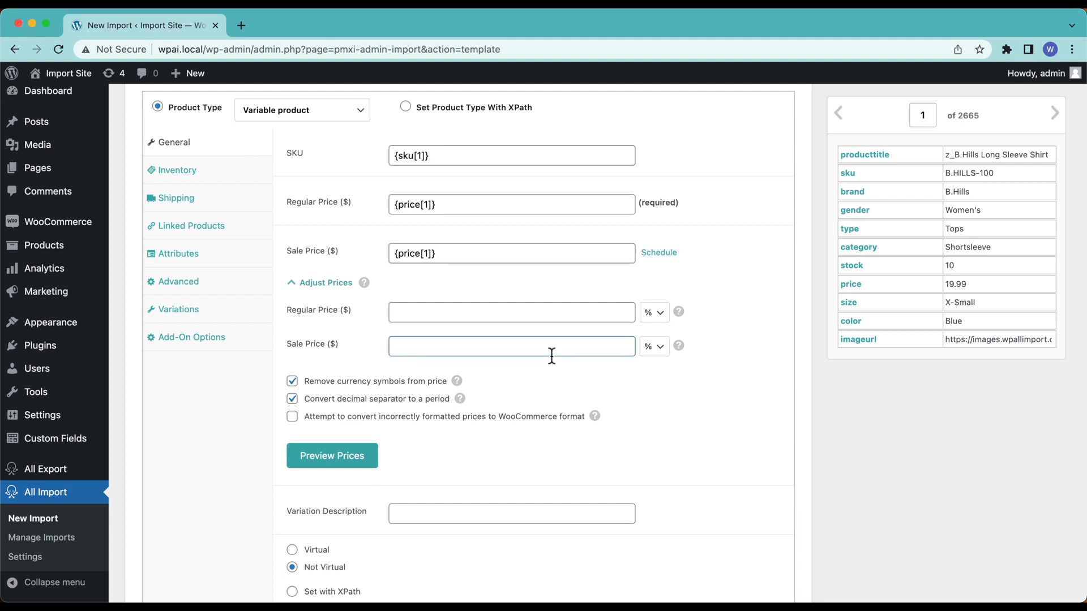
pyautogui.moveTo(682, 351)
pyautogui.write('90%')
pyautogui.click(410, 314)
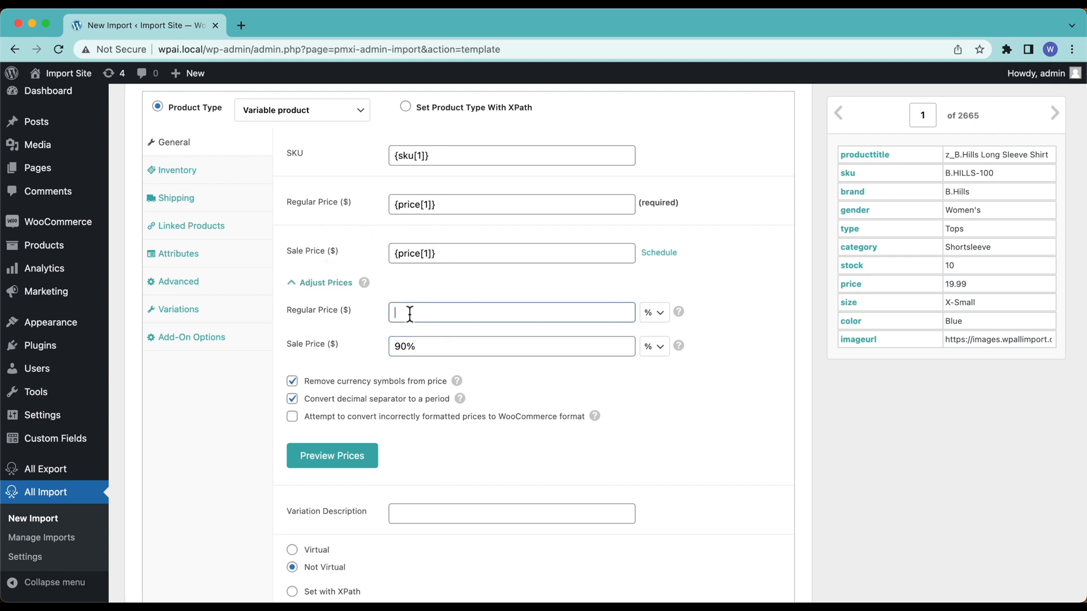
pyautogui.write('110%')
# Preview the adjusted regular and sale prices for the first record and dismiss the preview.
pyautogui.click(369, 456)
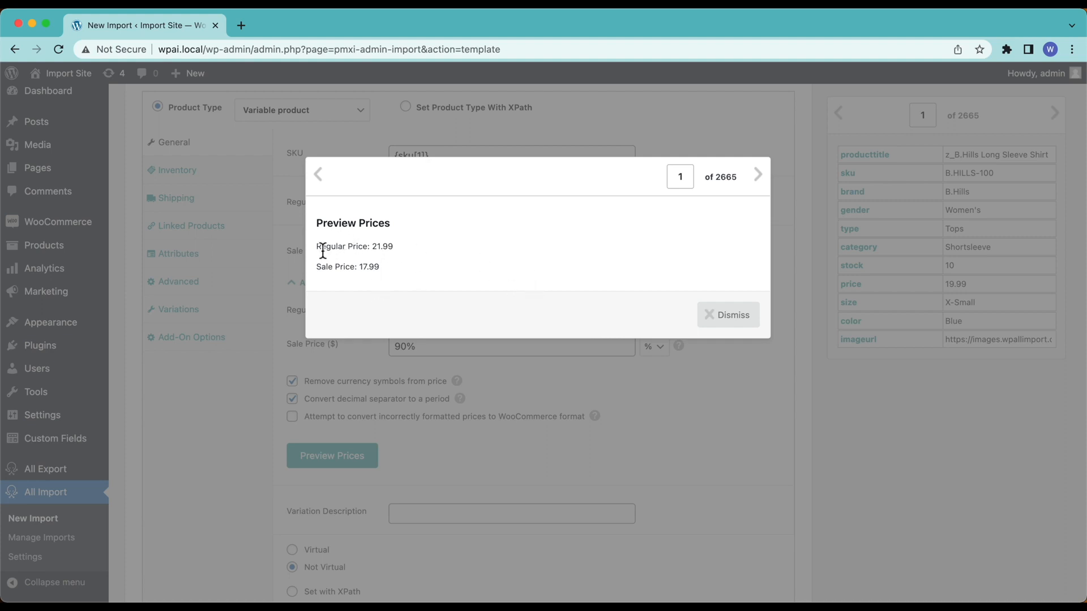
pyautogui.moveTo(323, 251); pyautogui.dragTo(392, 250)
pyautogui.click(392, 250)
pyautogui.click(730, 319)
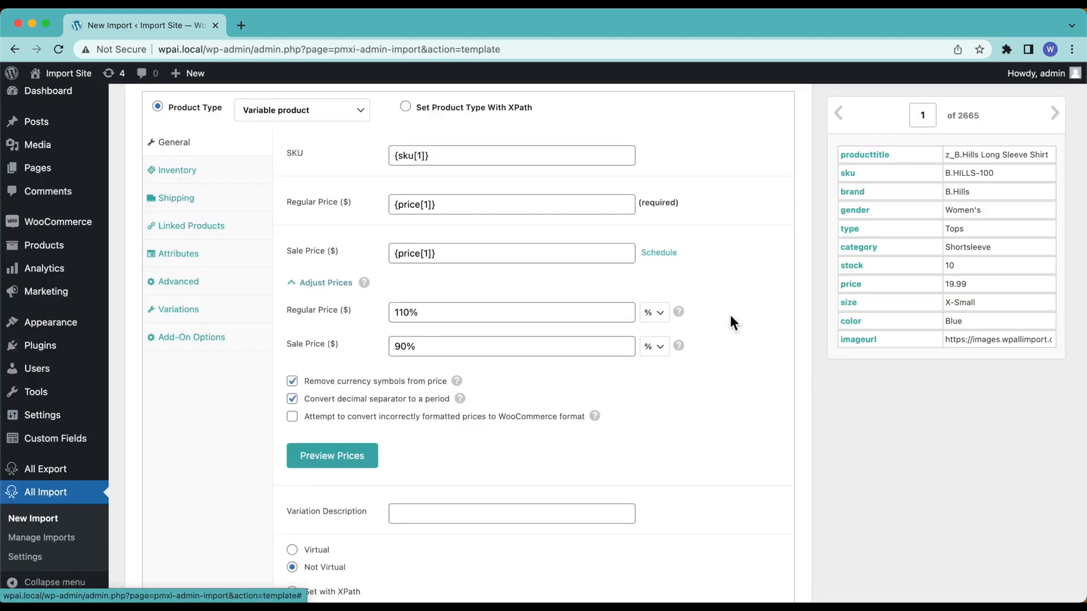
# Read the help for the price formatting options, compare the file's price value, and check the price preview again.
pyautogui.scroll(-3, 481, 293)
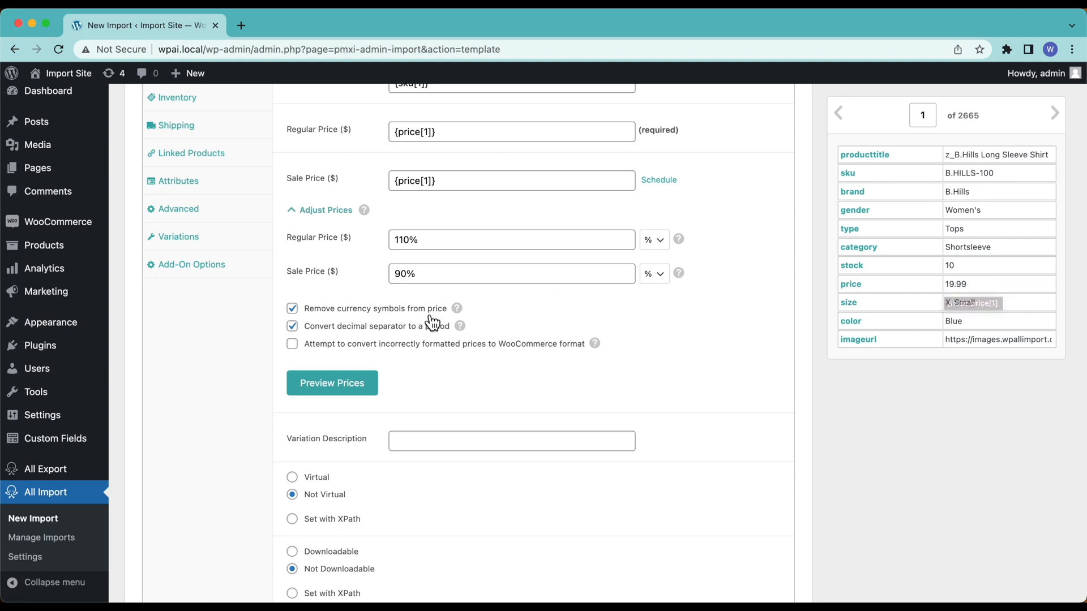
pyautogui.moveTo(457, 310)
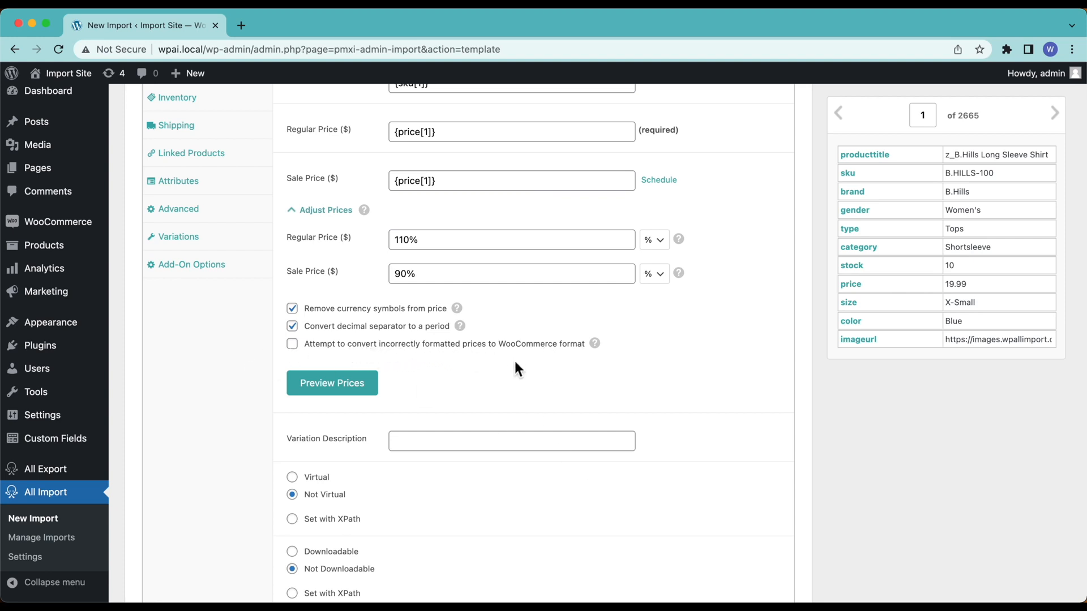
pyautogui.moveTo(600, 353)
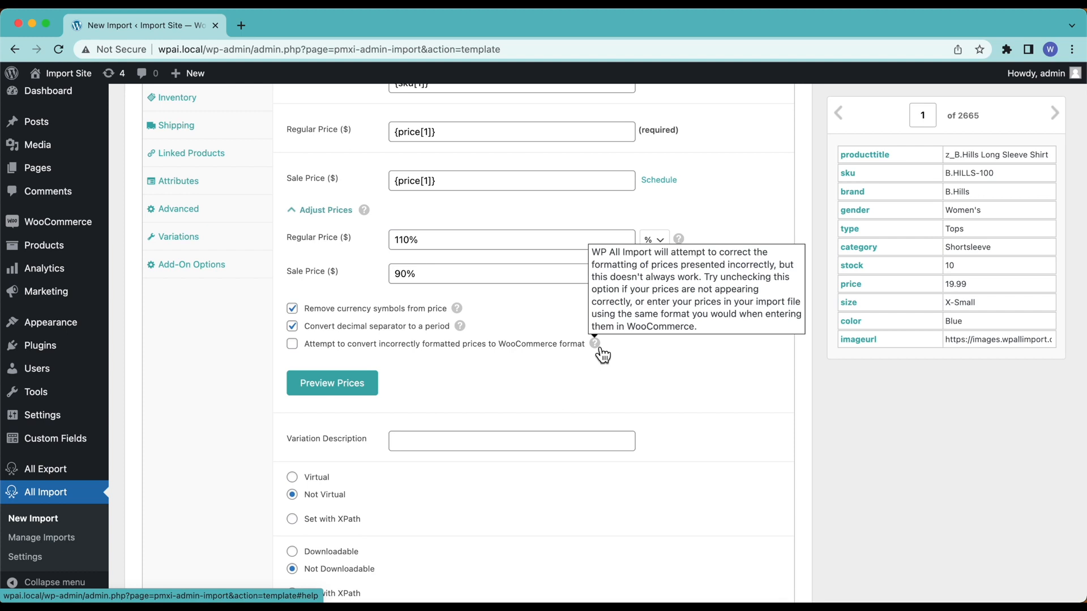
pyautogui.moveTo(950, 285); pyautogui.dragTo(966, 287)
pyautogui.click(967, 288)
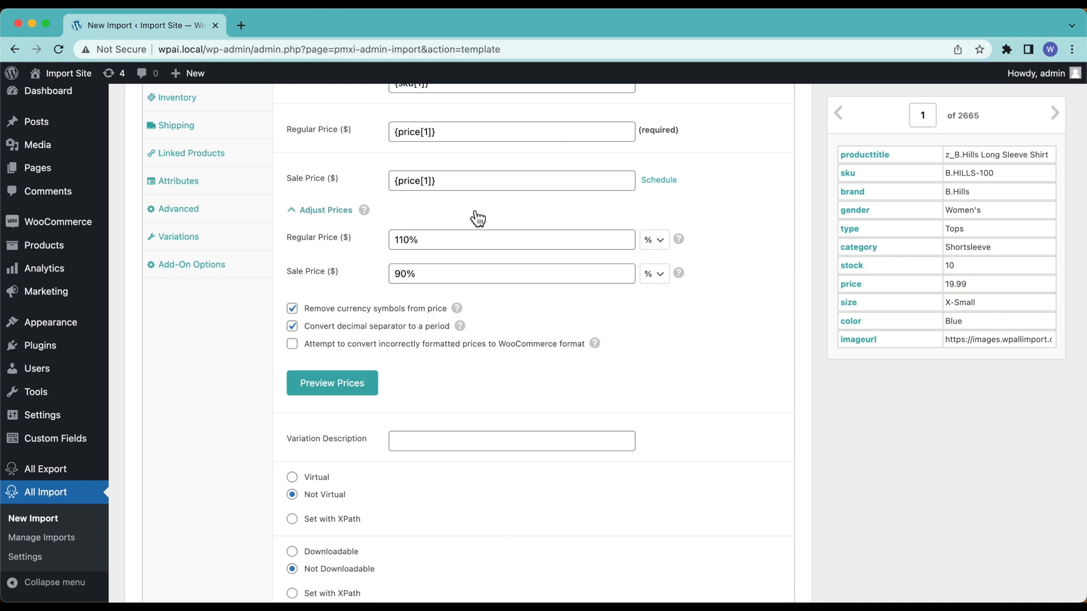
pyautogui.click(351, 388)
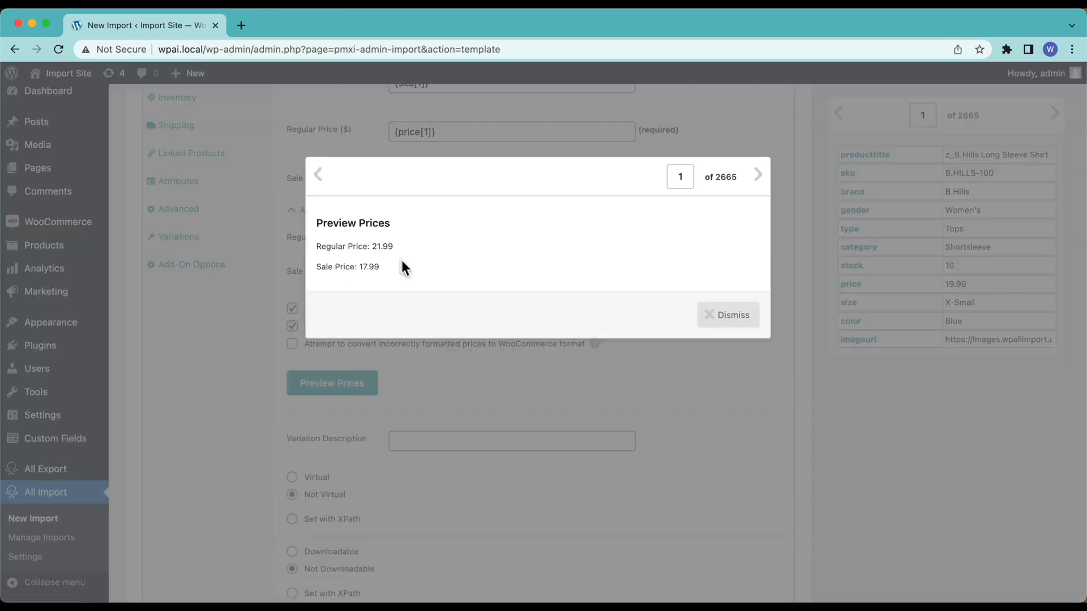
pyautogui.click(747, 318)
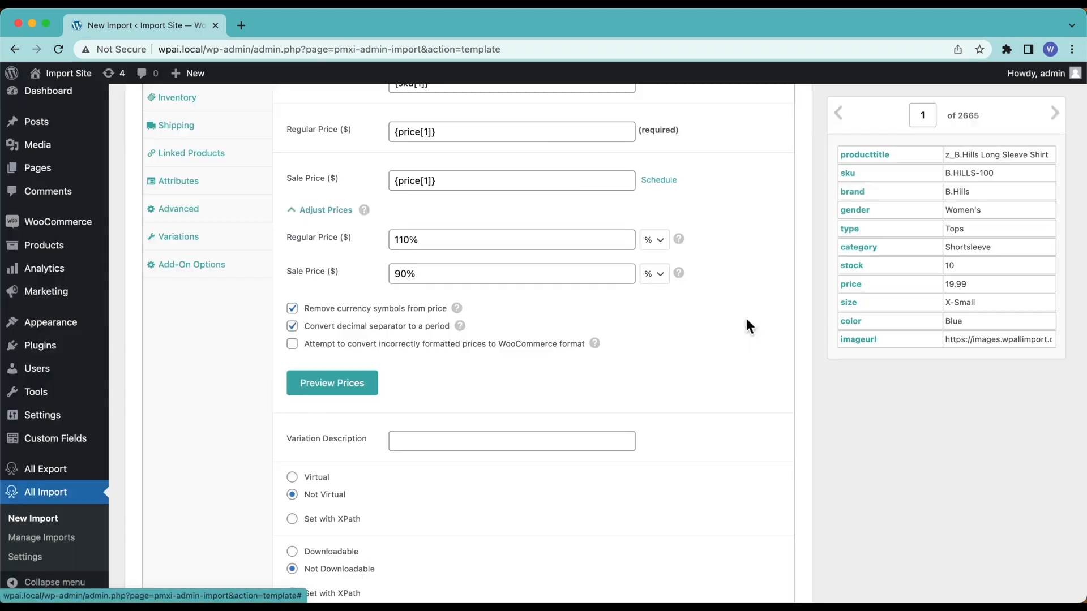
# Review the remaining general settings for variation description, virtual, downloadable, tax status and tax class.
pyautogui.scroll(-4, 746, 320)
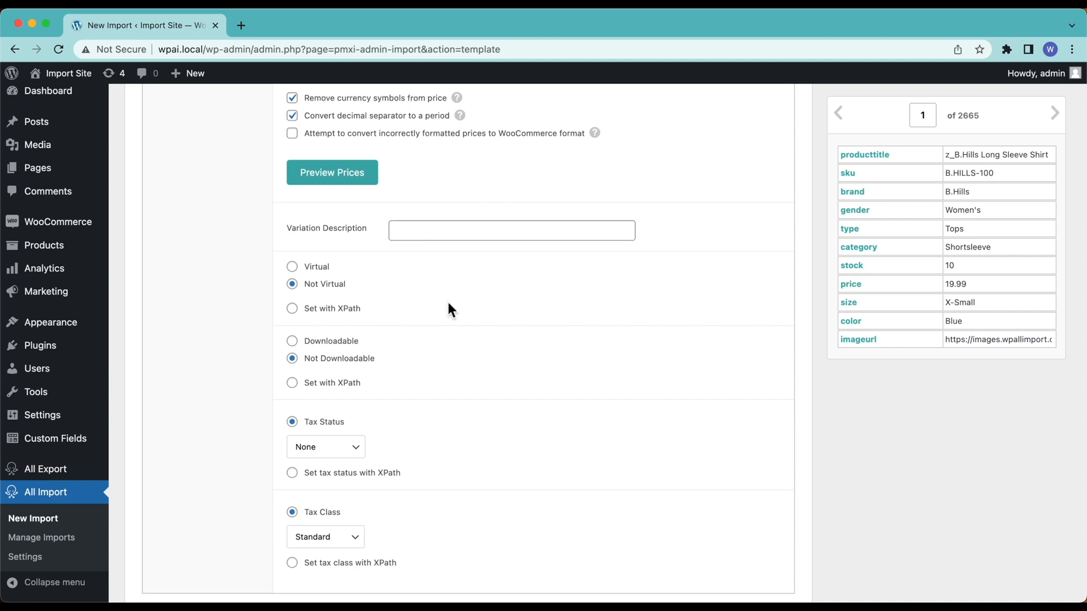
pyautogui.scroll(-1, 447, 301)
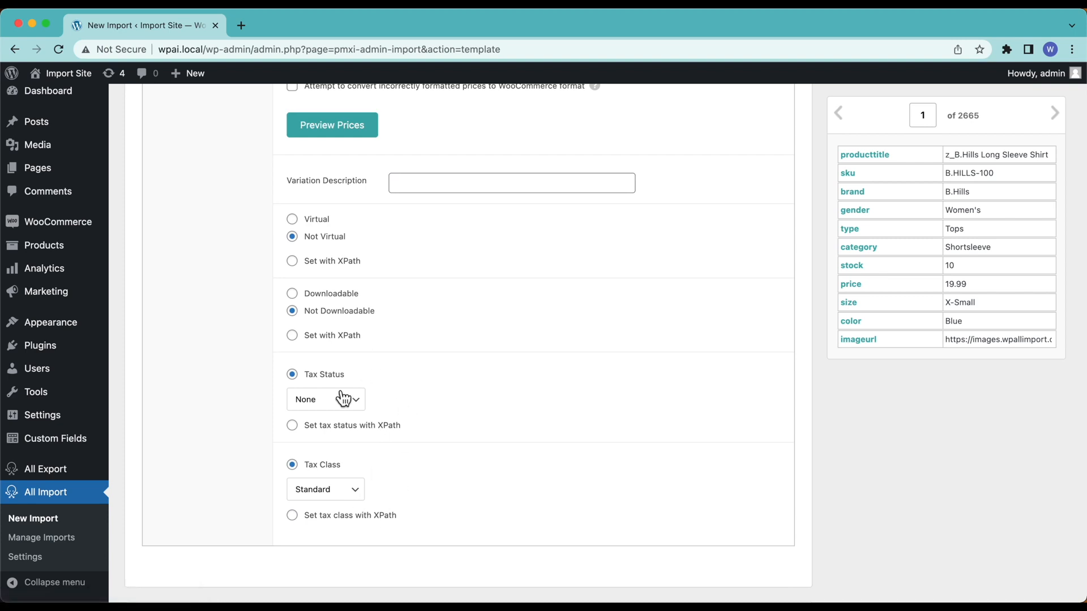
pyautogui.click(350, 492)
pyautogui.click(483, 492)
pyautogui.scroll(10, 262, 338)
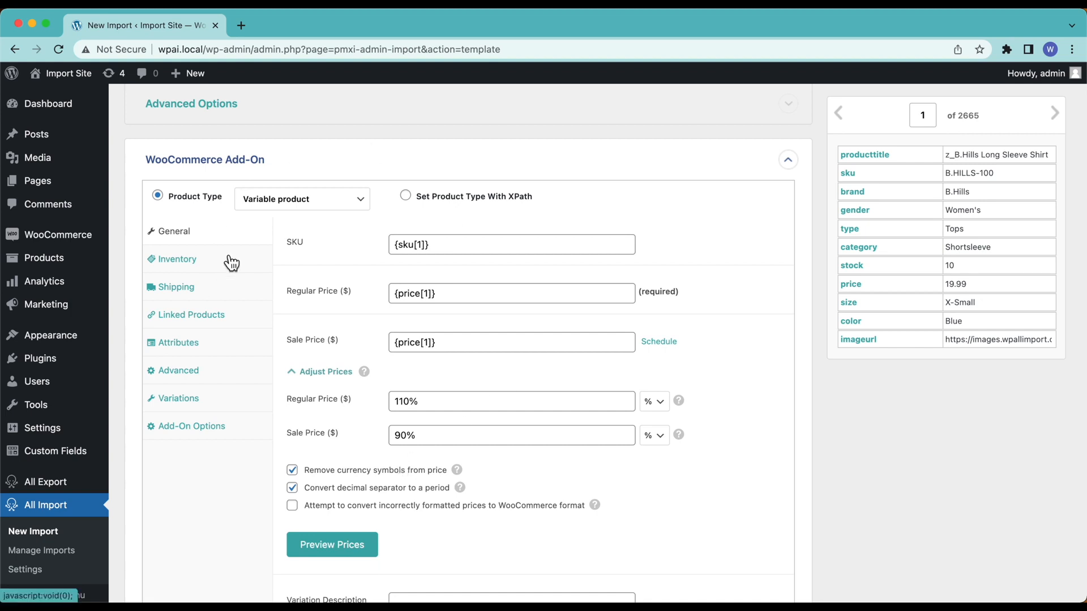
# Configure the inventory with stock management on, stock quantity {stock[1]}, low stock threshold 3 and stock status In stock.
pyautogui.click(201, 273)
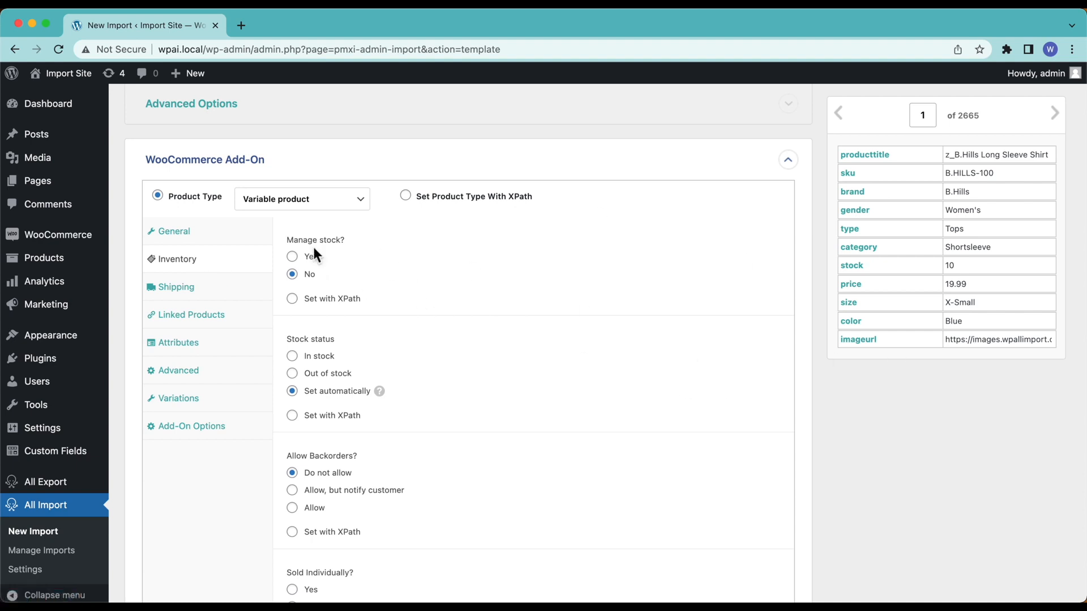
pyautogui.click(292, 257)
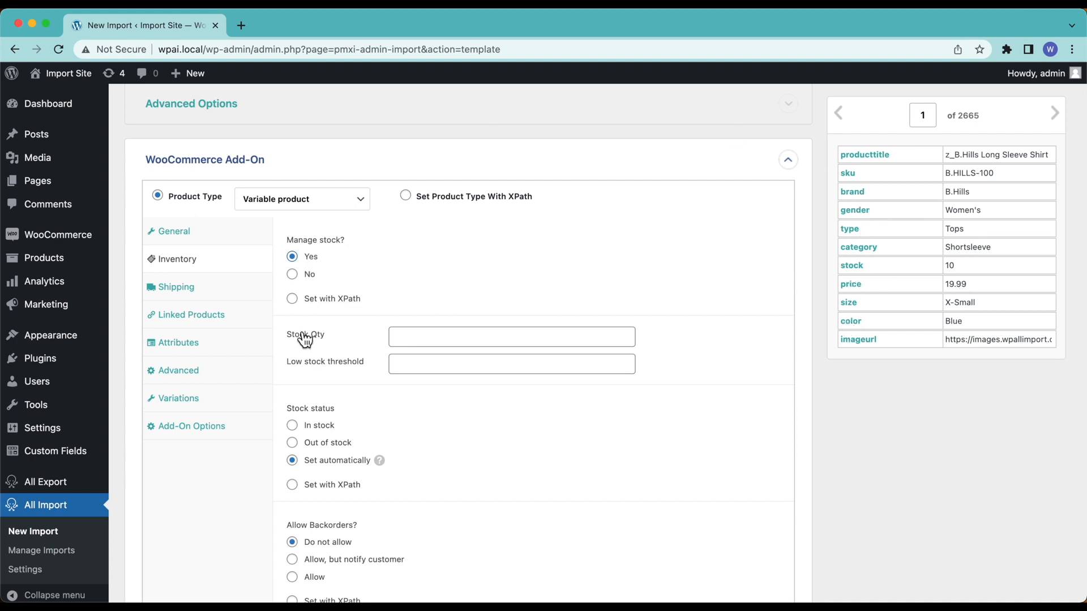
pyautogui.moveTo(855, 266); pyautogui.dragTo(448, 340)
pyautogui.click(423, 365)
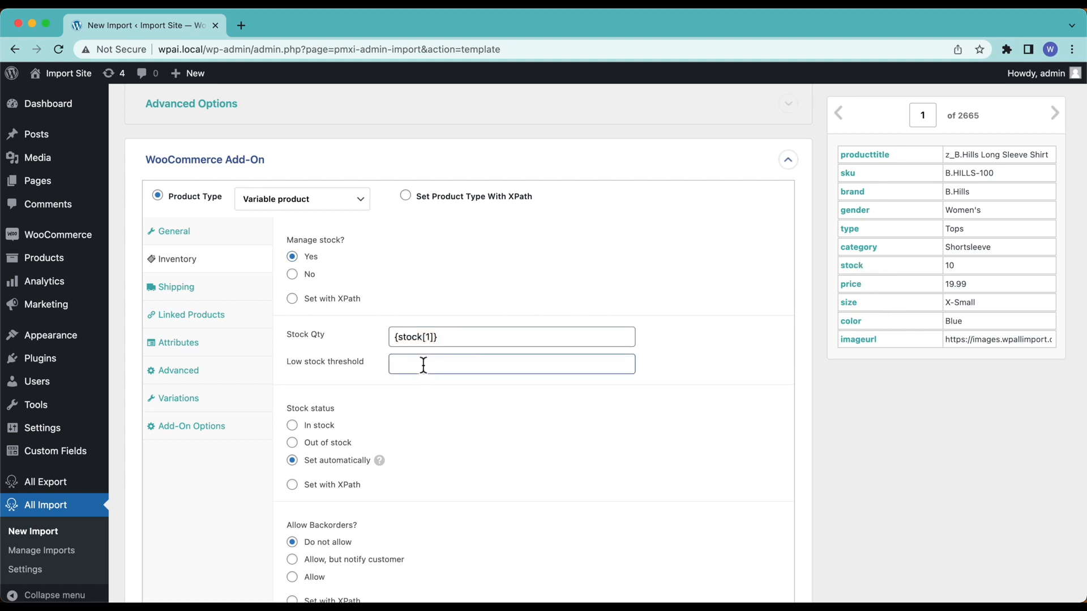
pyautogui.write('3')
pyautogui.scroll(-3, 599, 429)
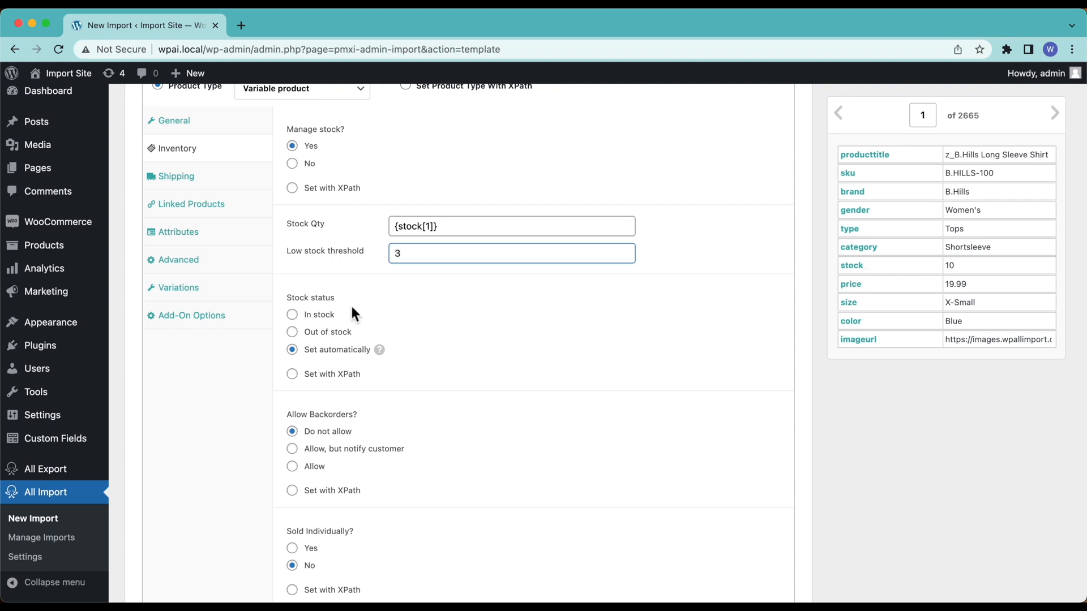
pyautogui.click(293, 315)
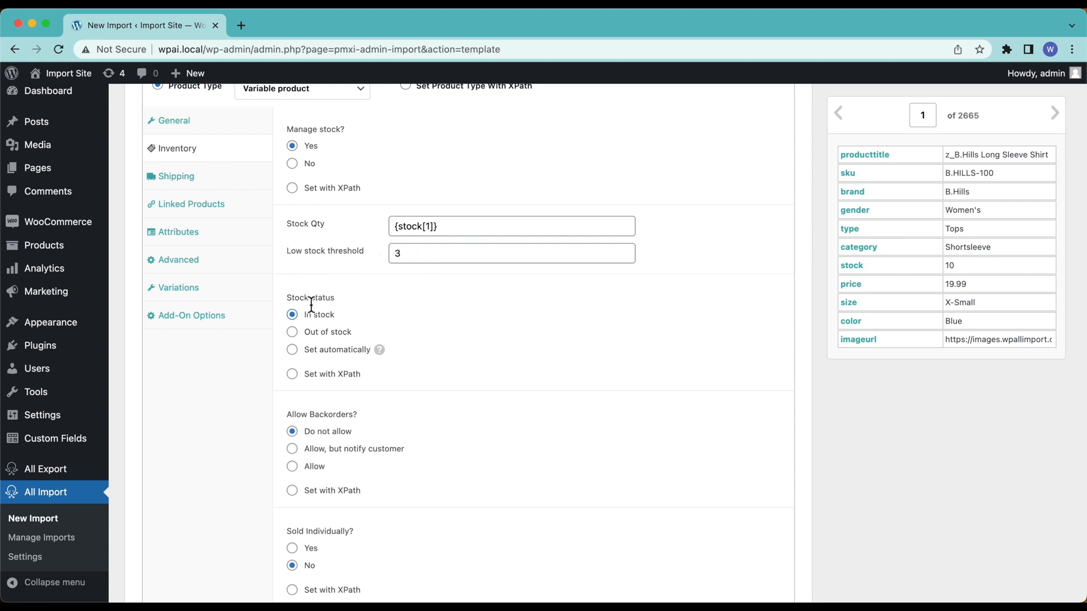
# Set the stock status to Set automatically and review the backorder and sold-individually options in the inventory settings.
pyautogui.click(293, 351)
pyautogui.moveTo(381, 356)
pyautogui.scroll(-4, 429, 324)
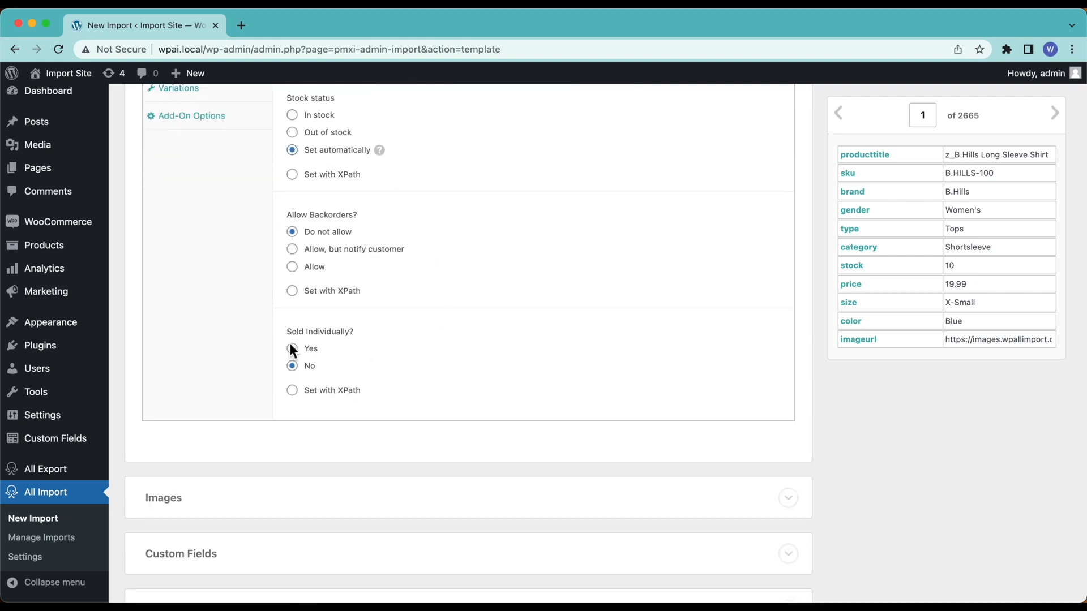
pyautogui.scroll(1, 278, 342)
pyautogui.scroll(5, 274, 399)
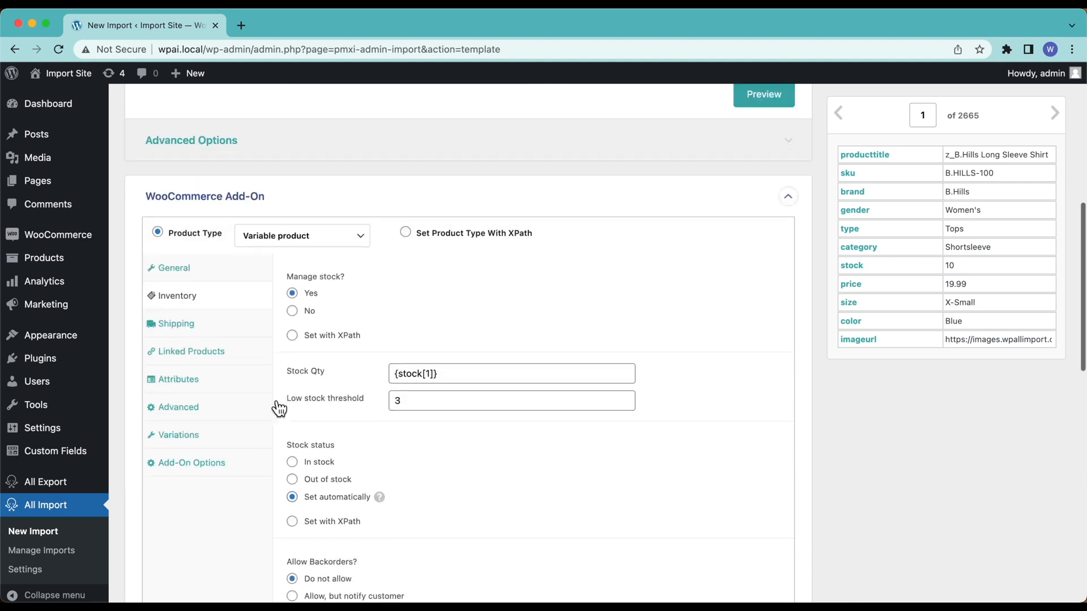
# Open the shipping settings and check which shipping classes are available.
pyautogui.click(220, 342)
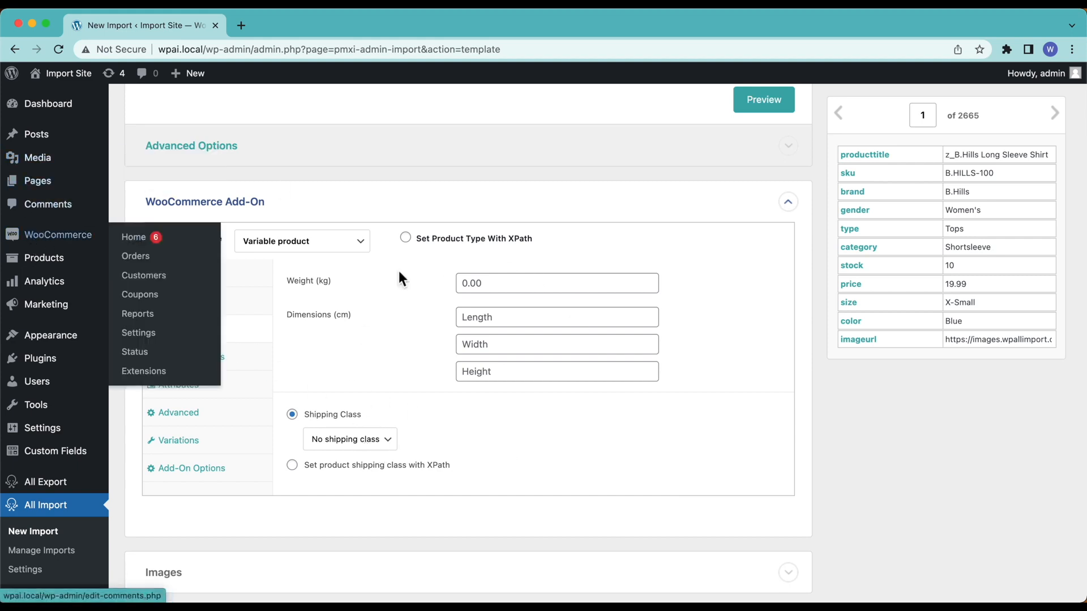
pyautogui.click(362, 446)
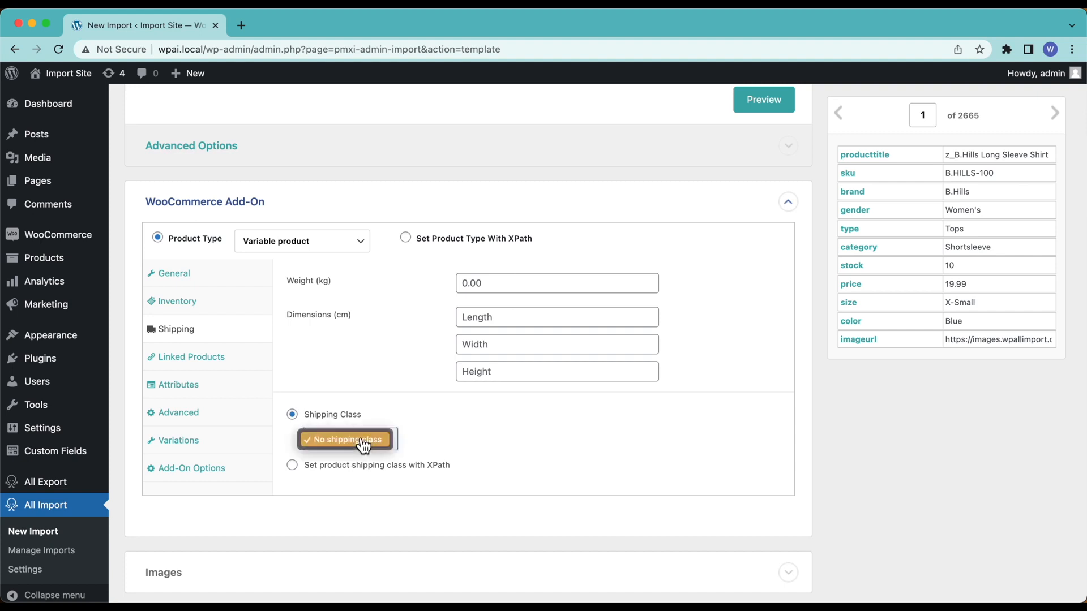
pyautogui.click(496, 421)
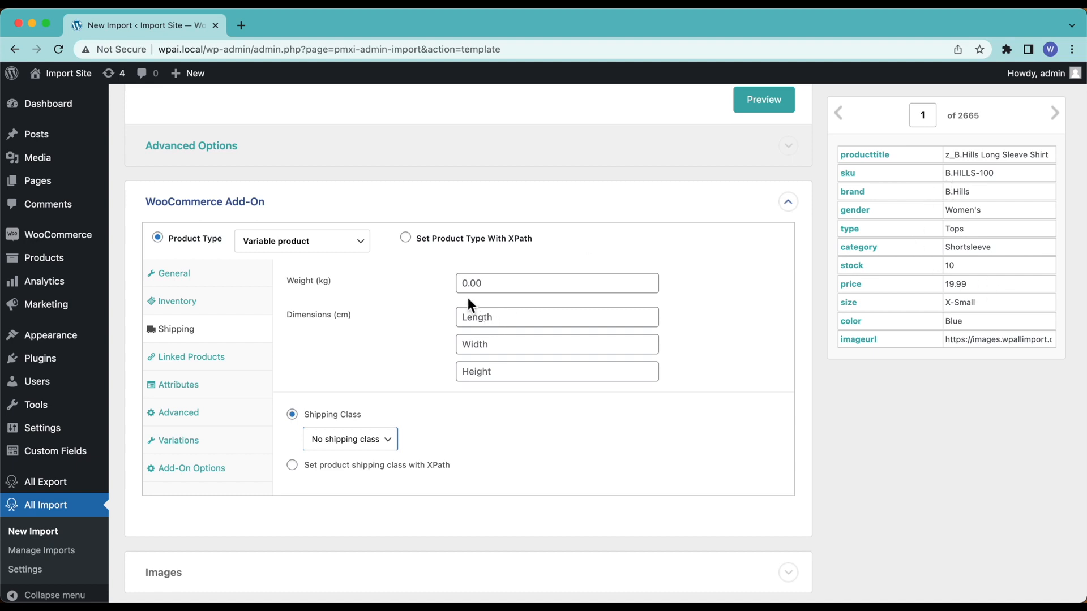
# Try a fixed shipping weight of .5 kg and clear the weight again.
pyautogui.click(482, 286)
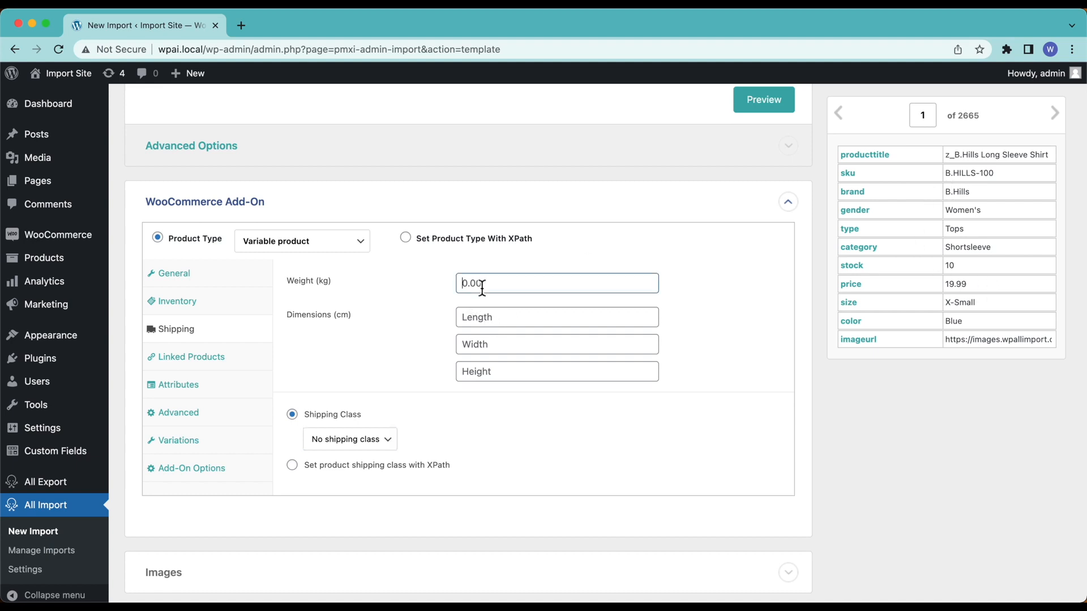
pyautogui.write('.5')
pyautogui.click(508, 324)
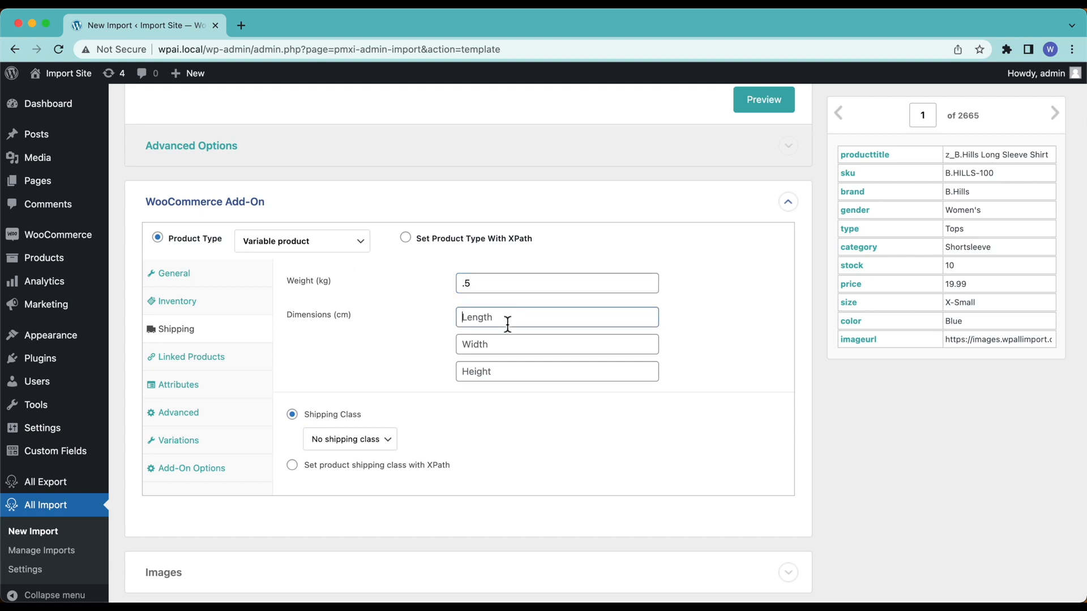
pyautogui.click(499, 287)
pyautogui.press('BackSpace')
pyautogui.press('BackSpace')
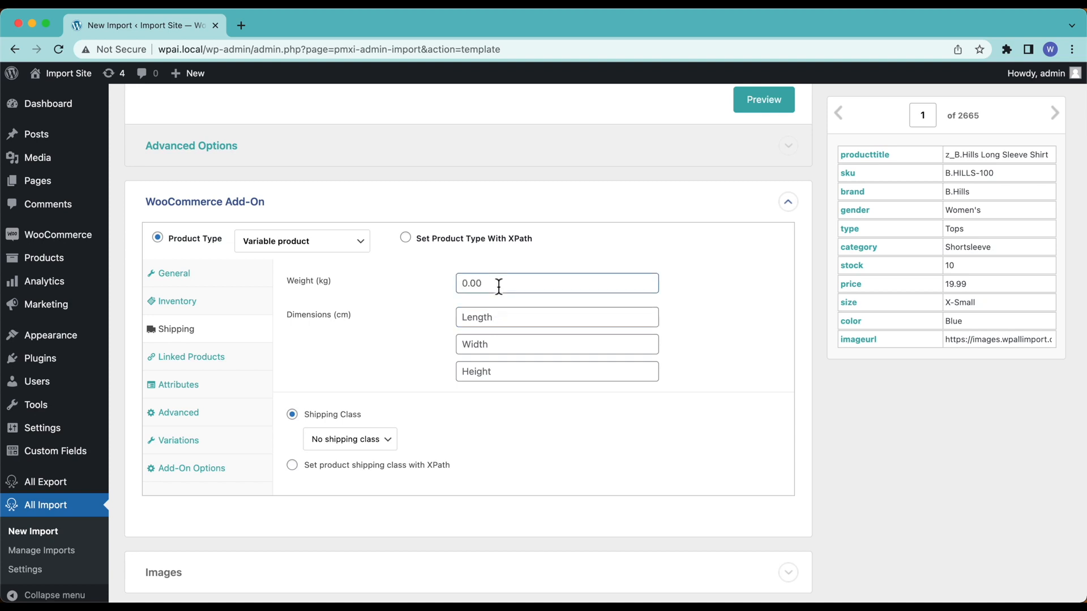
# Open the linked products settings and read the help for up-sells and cross-sells.
pyautogui.click(249, 365)
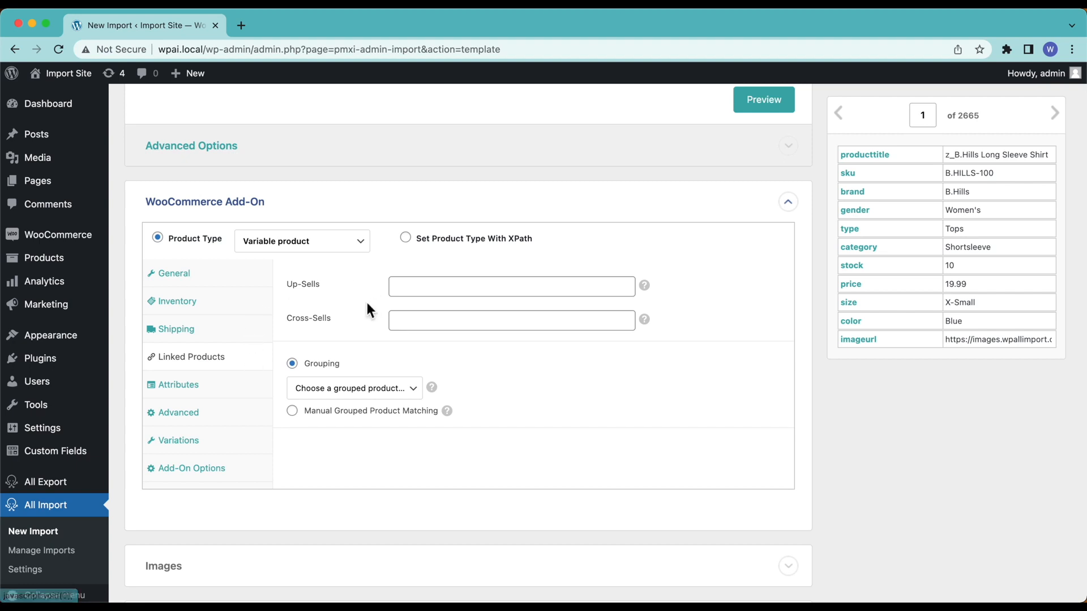
pyautogui.moveTo(646, 287)
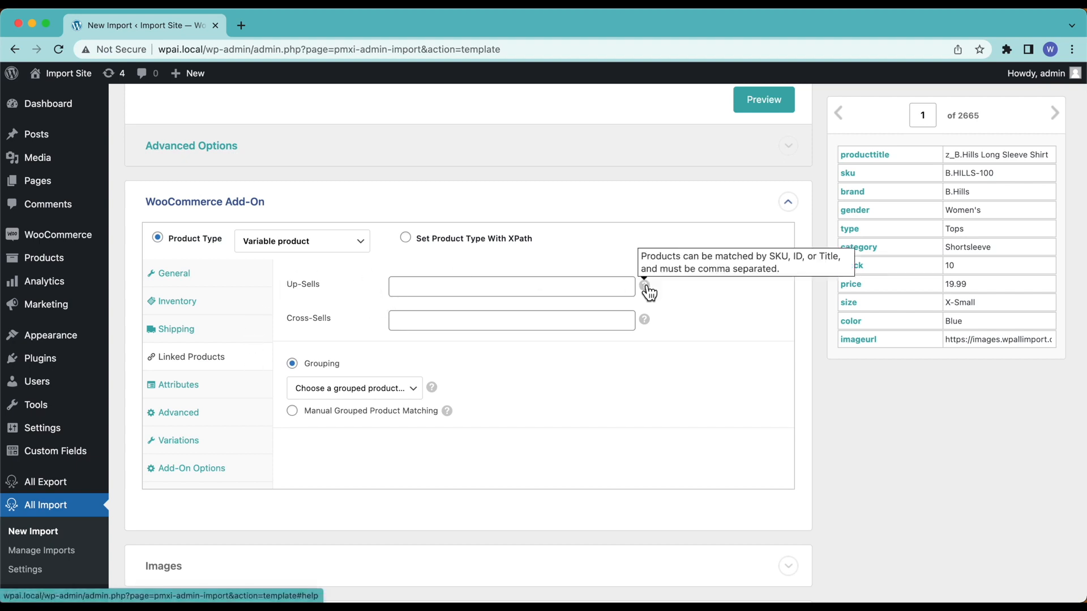
pyautogui.moveTo(654, 326)
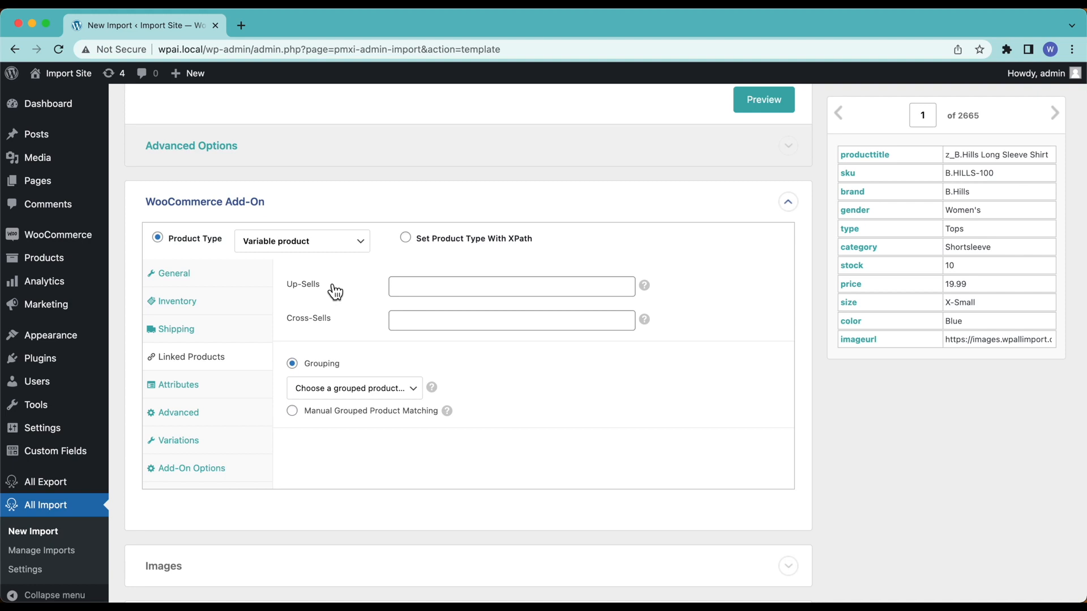
# Define a product attribute named Size and map its values to {size[1]}.
pyautogui.click(247, 395)
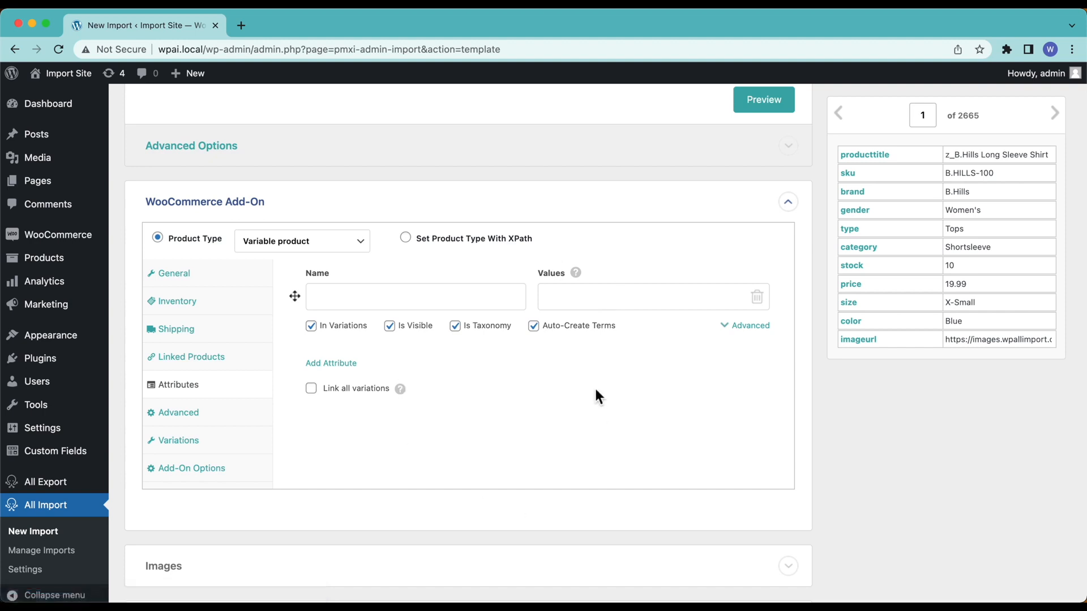
pyautogui.click(207, 441)
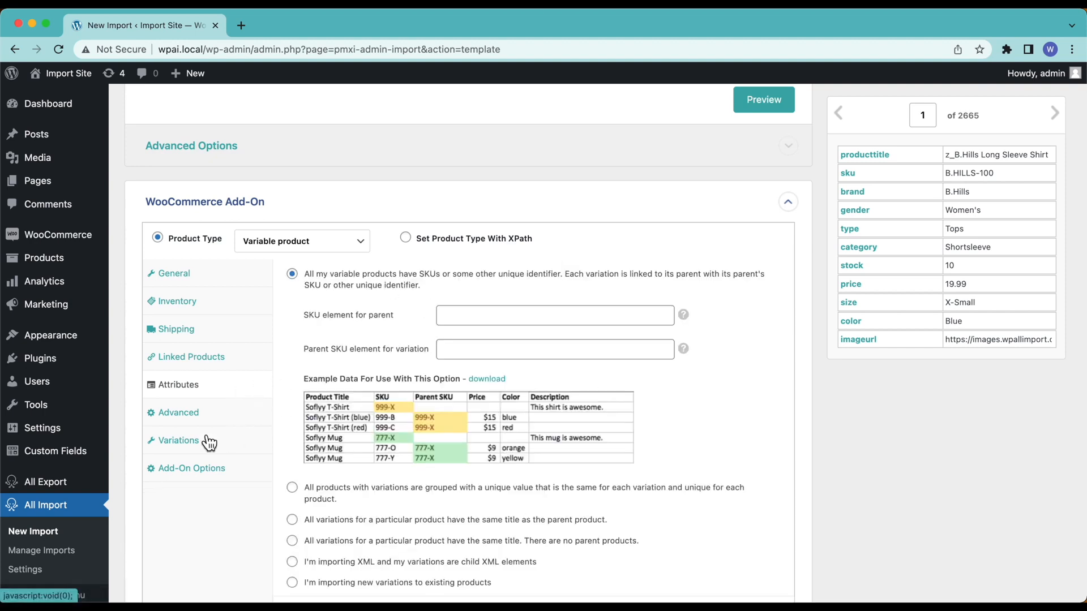
pyautogui.click(208, 387)
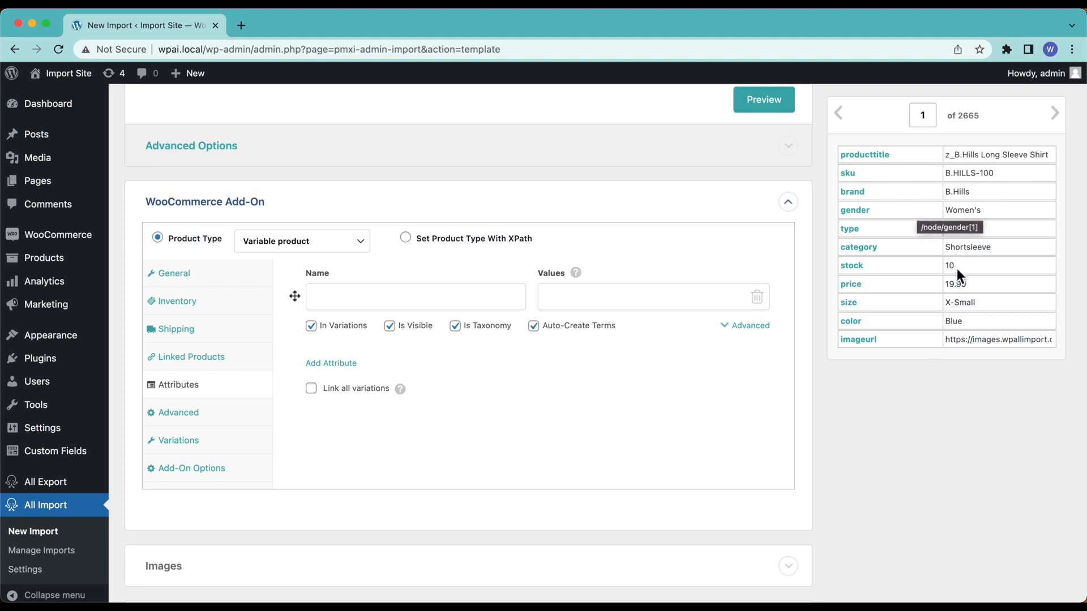
pyautogui.click(379, 299)
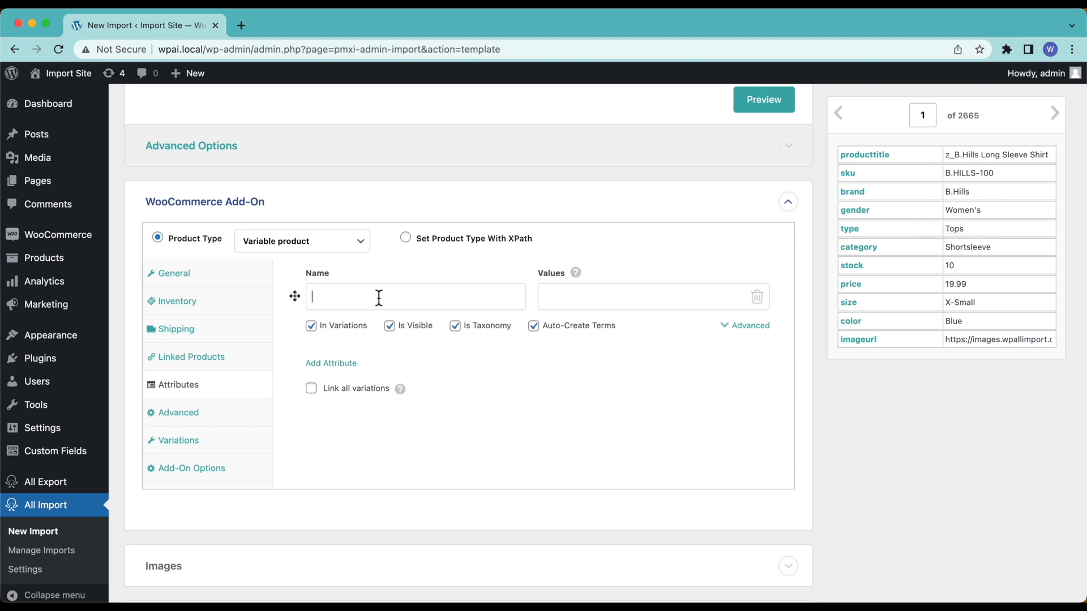
pyautogui.write('Size')
pyautogui.moveTo(858, 311); pyautogui.dragTo(679, 299)
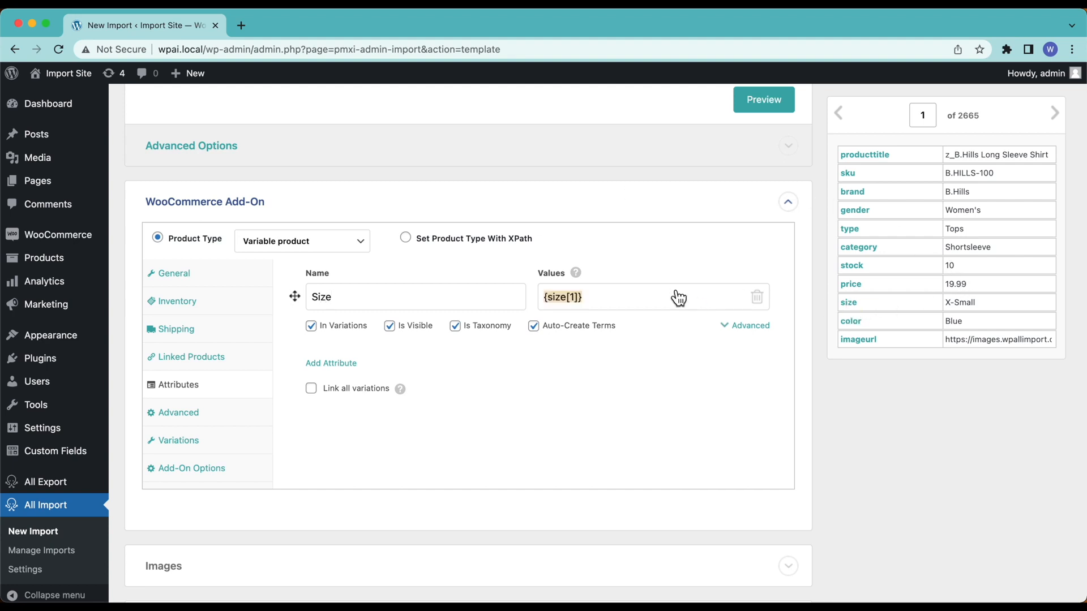
# Add a second product attribute named Color and map its values to {color[1]}.
pyautogui.click(352, 364)
pyautogui.click(363, 368)
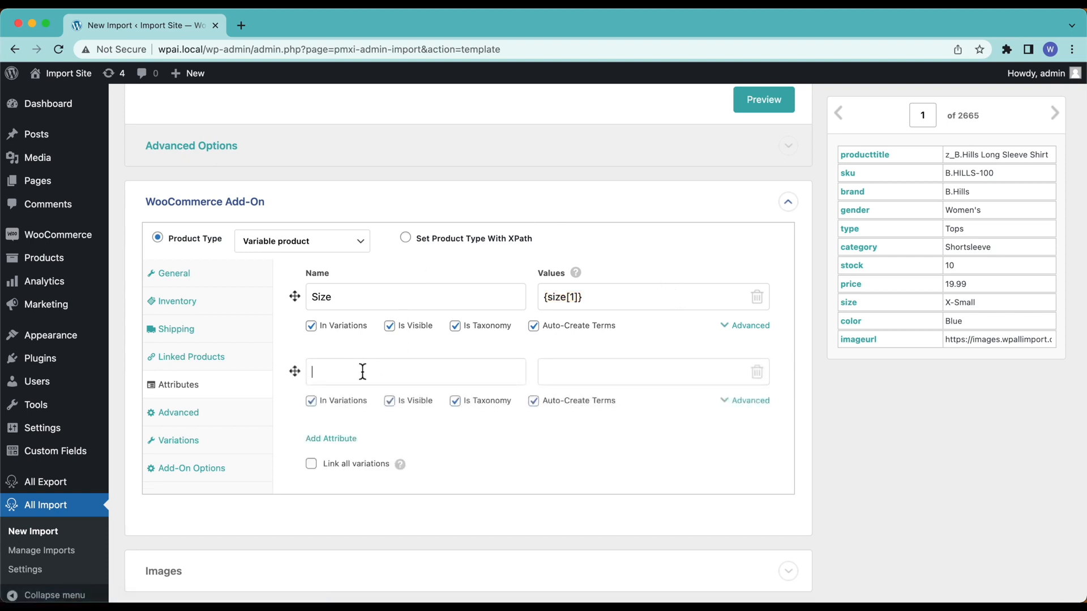
pyautogui.write('Color')
pyautogui.moveTo(854, 333); pyautogui.dragTo(647, 380)
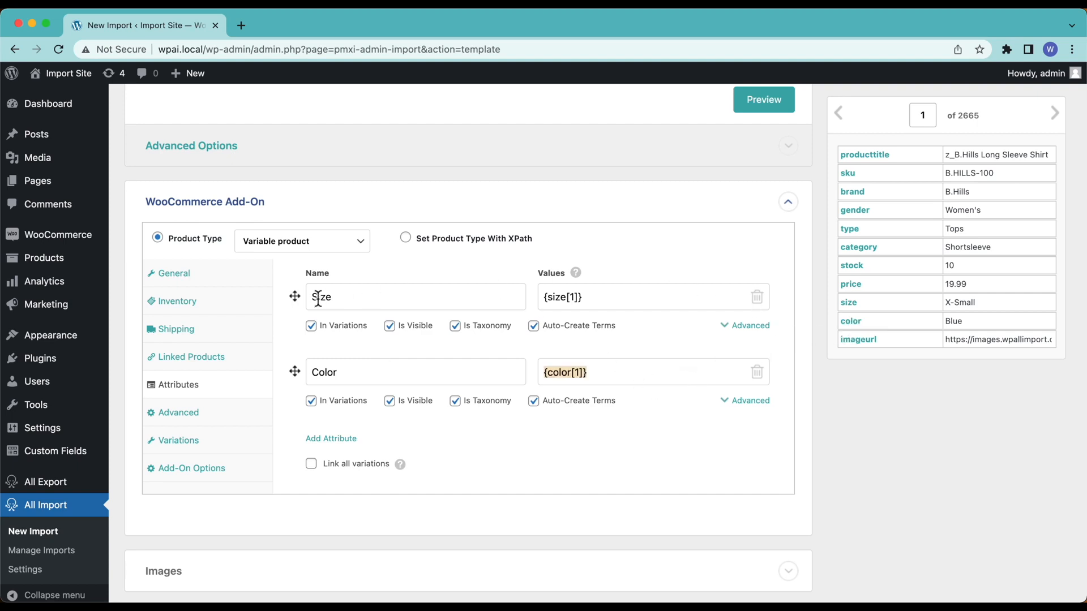
# Examine the Size attribute's advanced options and compare the size and color data across the first three records.
pyautogui.click(751, 331)
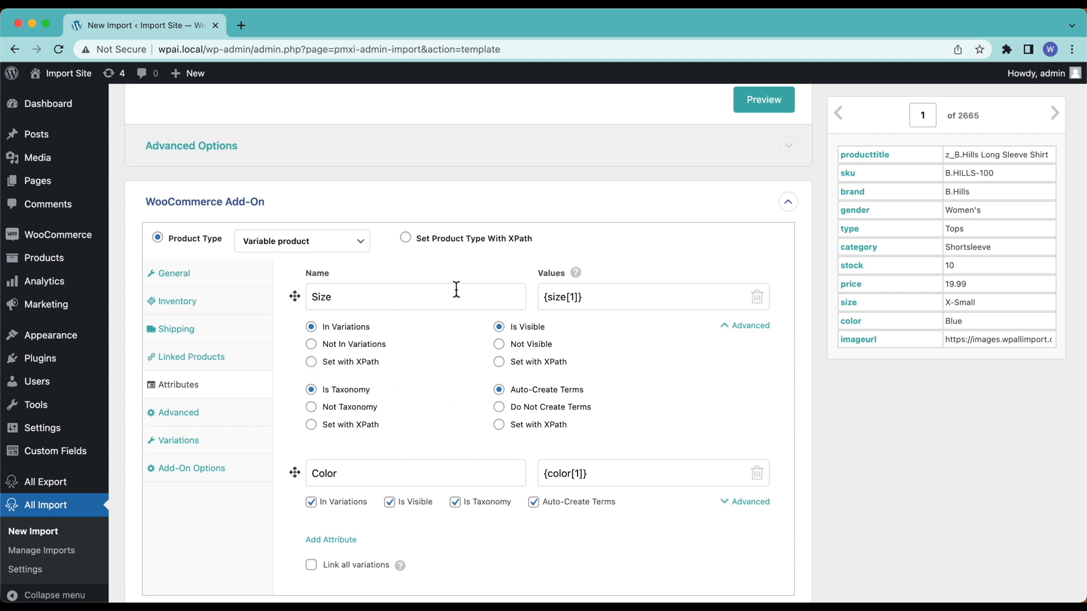
pyautogui.click(743, 327)
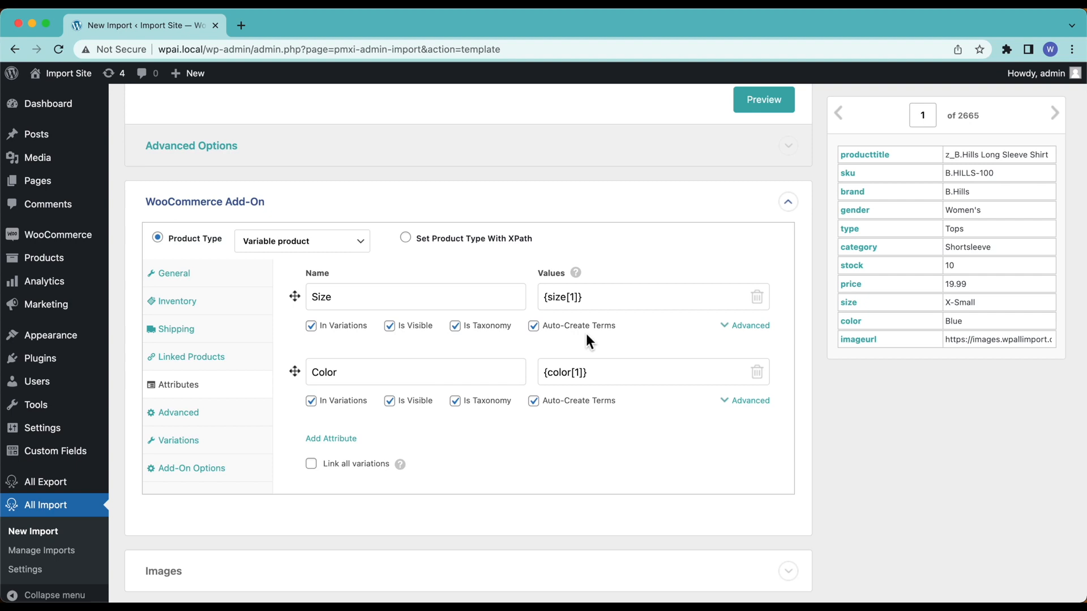
pyautogui.scroll(-3, 587, 338)
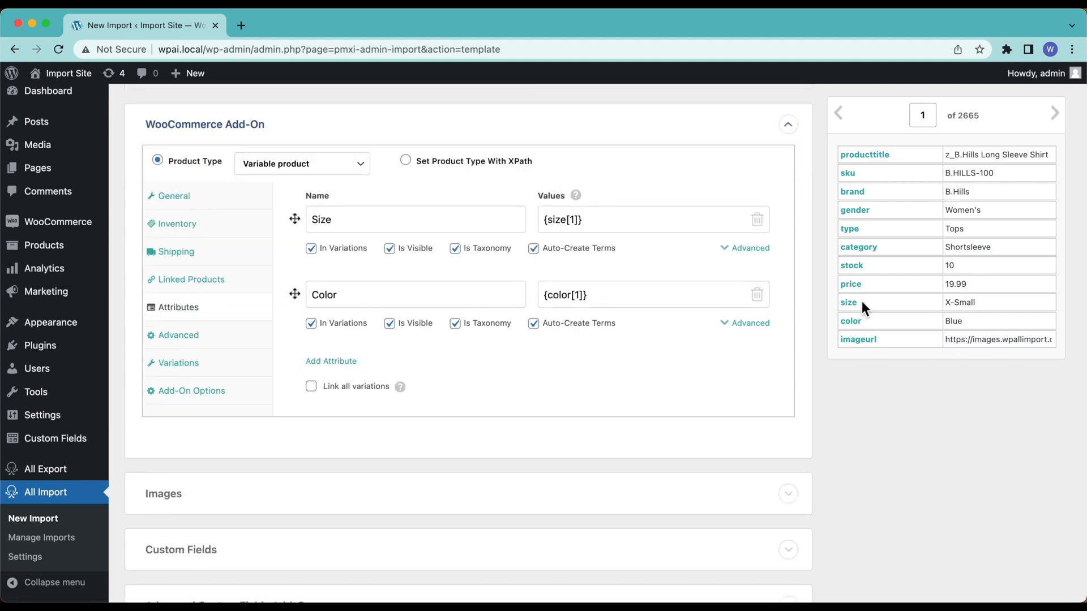
pyautogui.click(1055, 119)
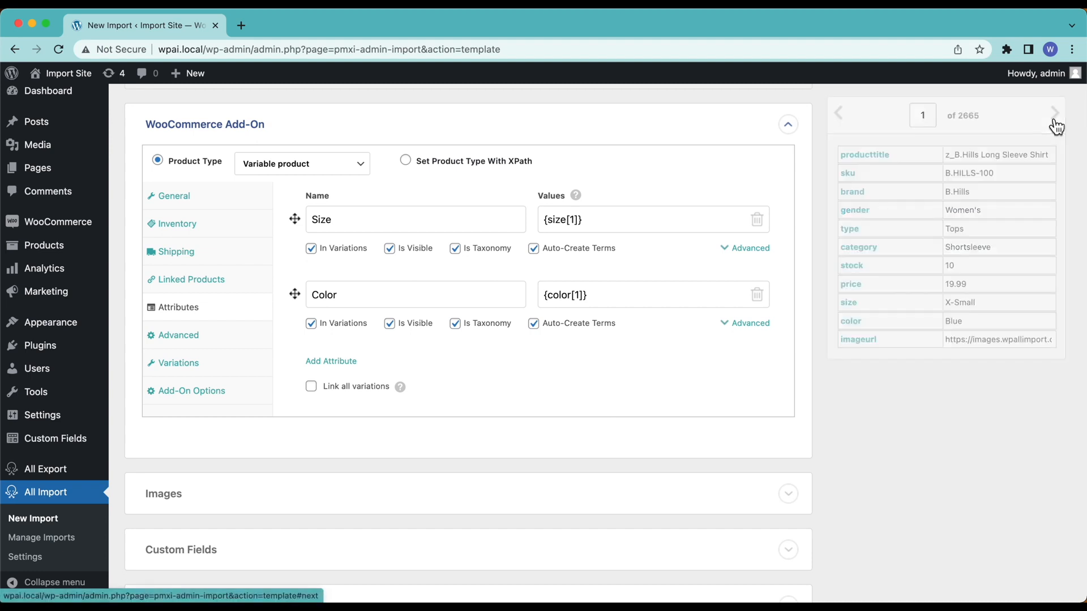
pyautogui.click(1055, 119)
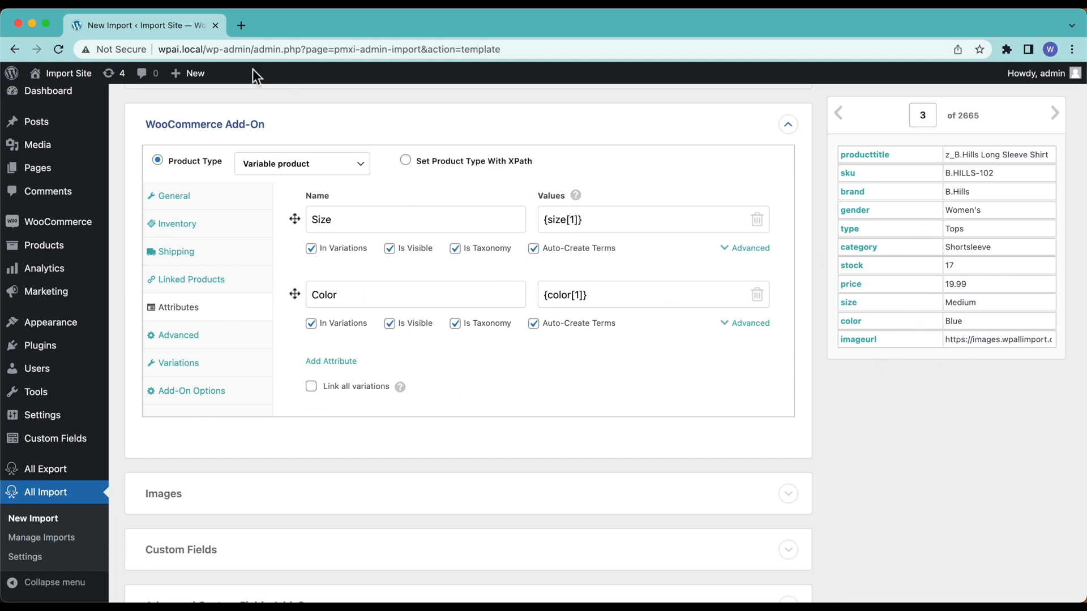
# Open the variations settings and go back to the first record to examine its product title.
pyautogui.click(258, 373)
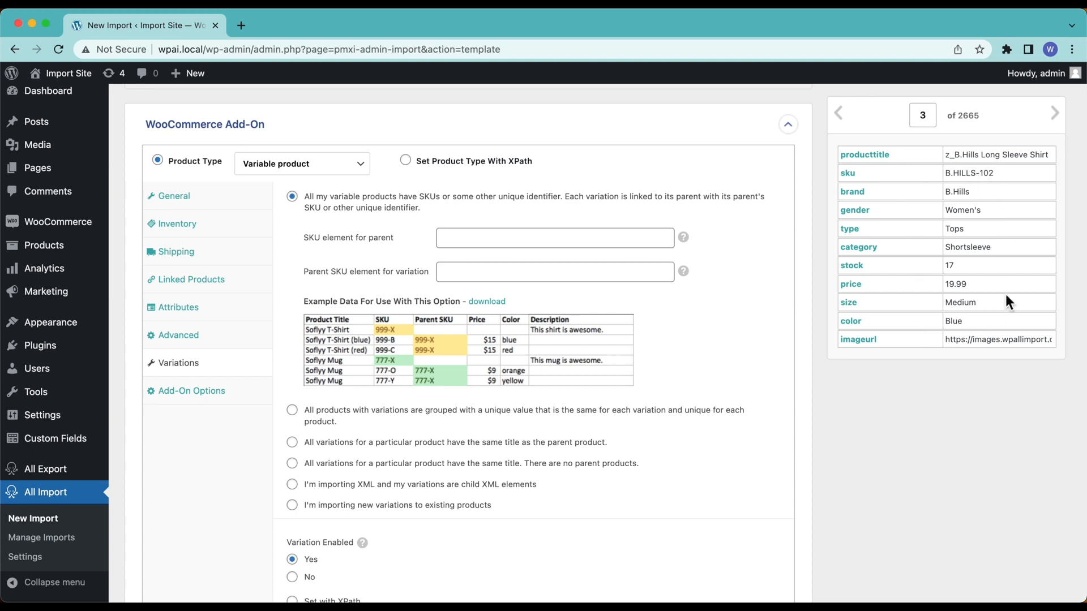
pyautogui.click(846, 122)
pyautogui.click(848, 122)
pyautogui.moveTo(950, 155); pyautogui.dragTo(1038, 157)
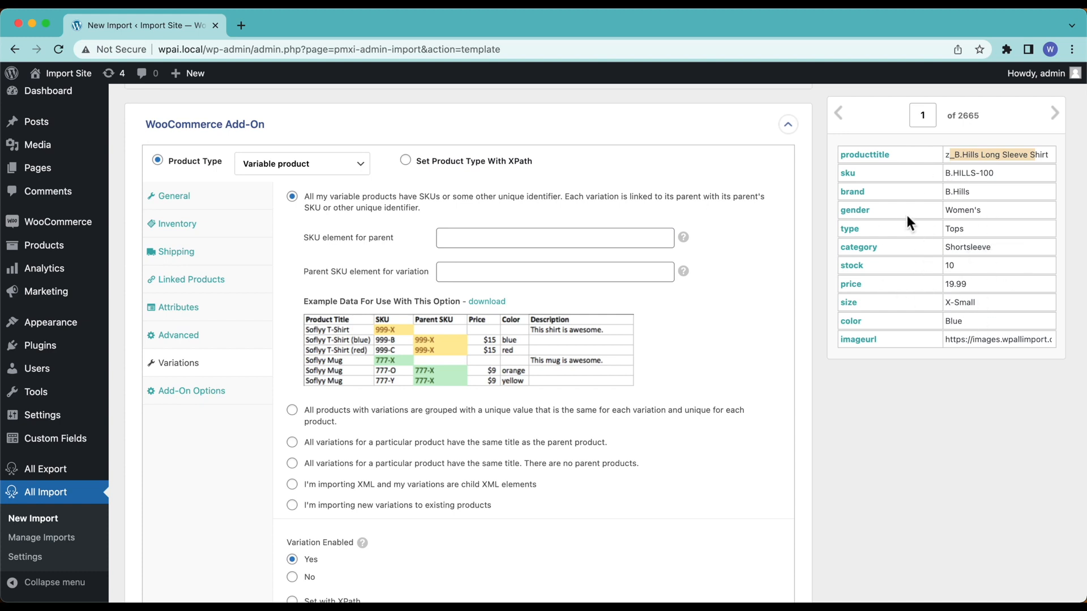
# Compare the two same-title variation methods and choose the one where variations share a title and there are no parent products.
pyautogui.click(425, 465)
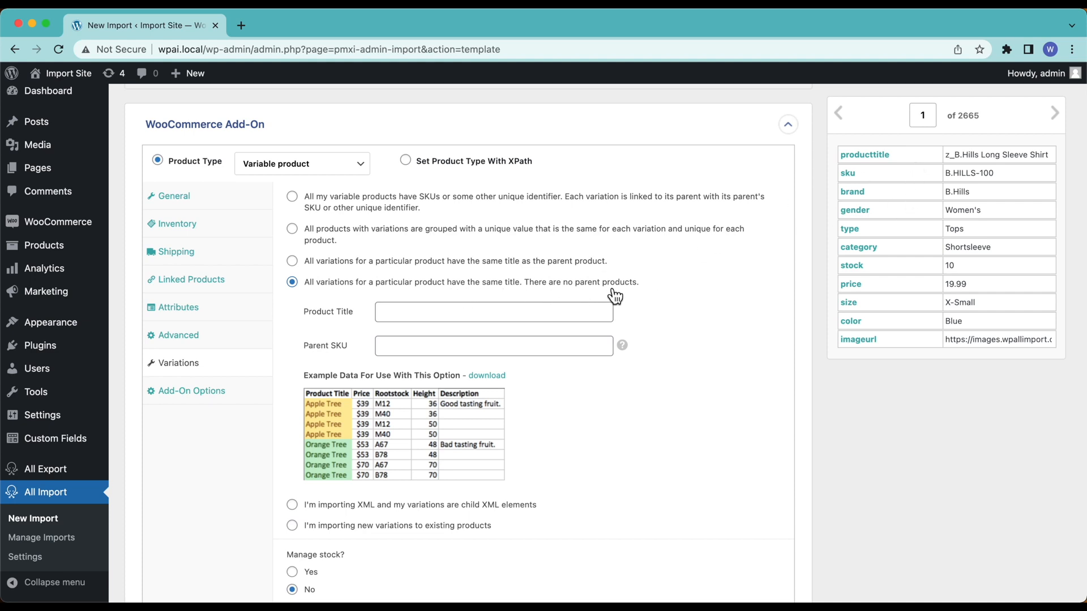
pyautogui.click(431, 263)
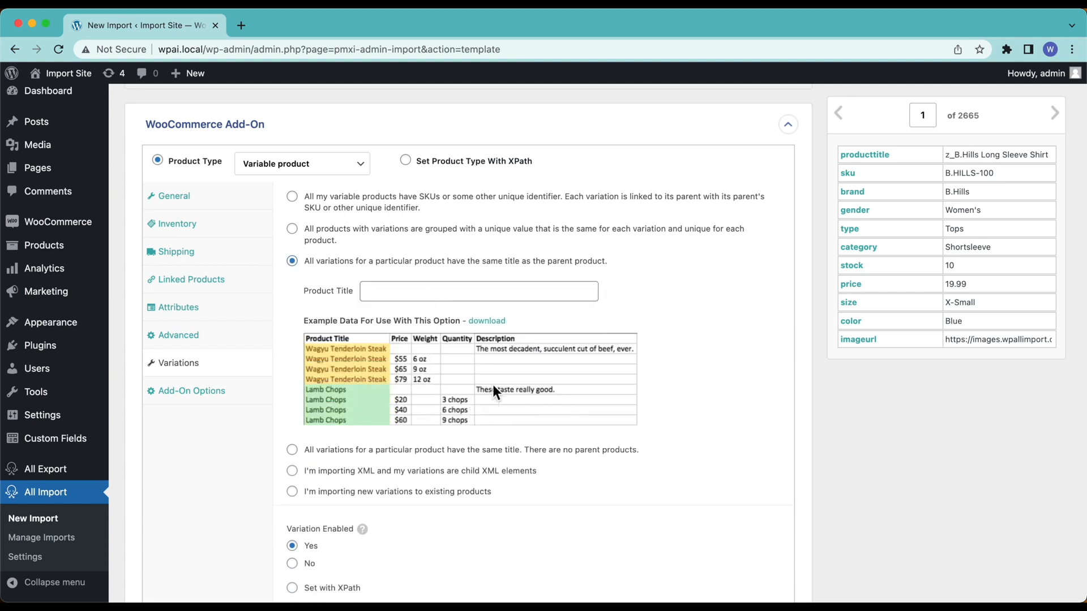
pyautogui.click(385, 450)
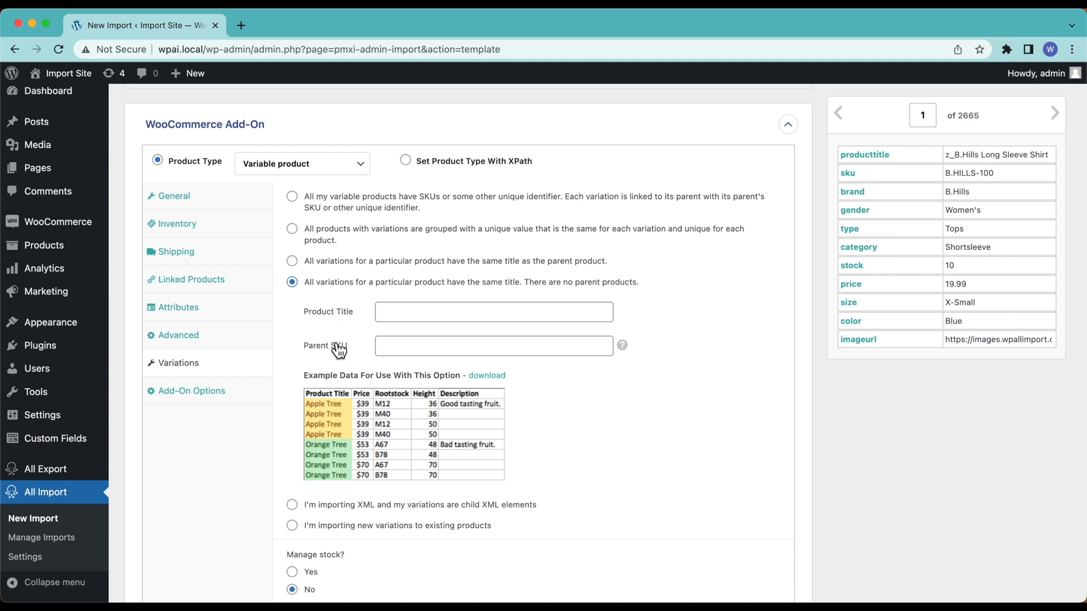
# Map the variations' product title to {producttitle[1]} and the parent SKU to {sku[1]}.
pyautogui.moveTo(870, 163); pyautogui.dragTo(566, 310)
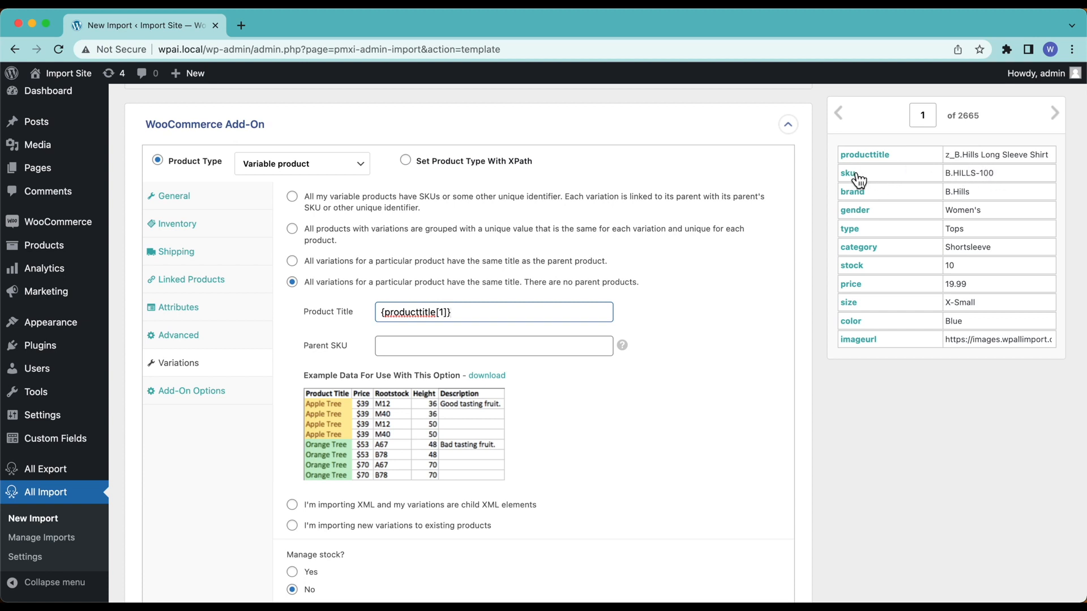
pyautogui.moveTo(856, 177); pyautogui.dragTo(723, 243)
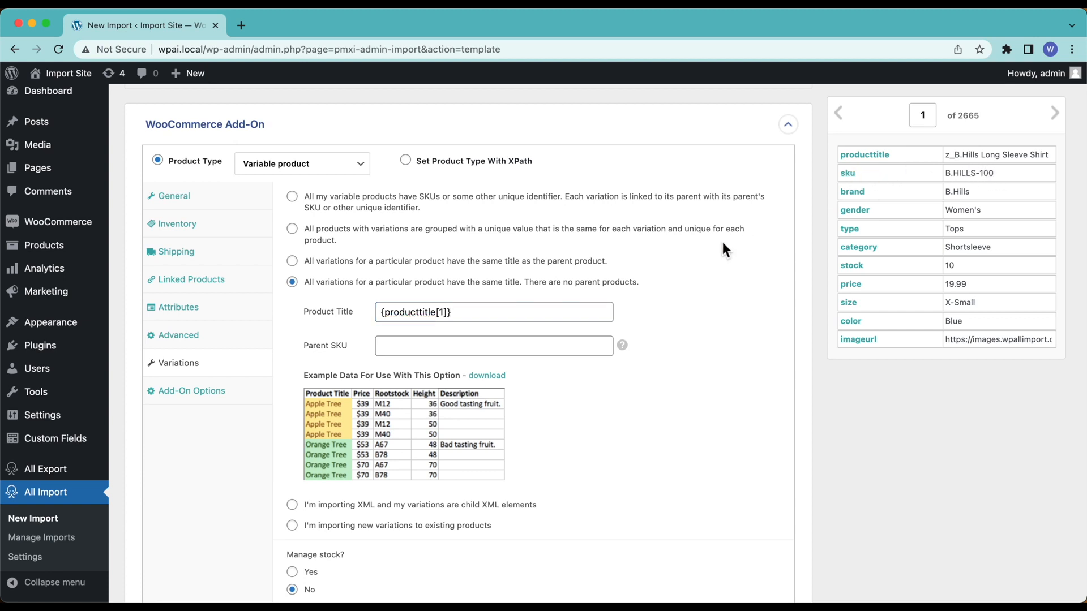
pyautogui.moveTo(575, 348); pyautogui.dragTo(575, 349)
# Read the parent SKU help, check the SKU mapping in the general settings, and review the variations settings again.
pyautogui.moveTo(626, 352)
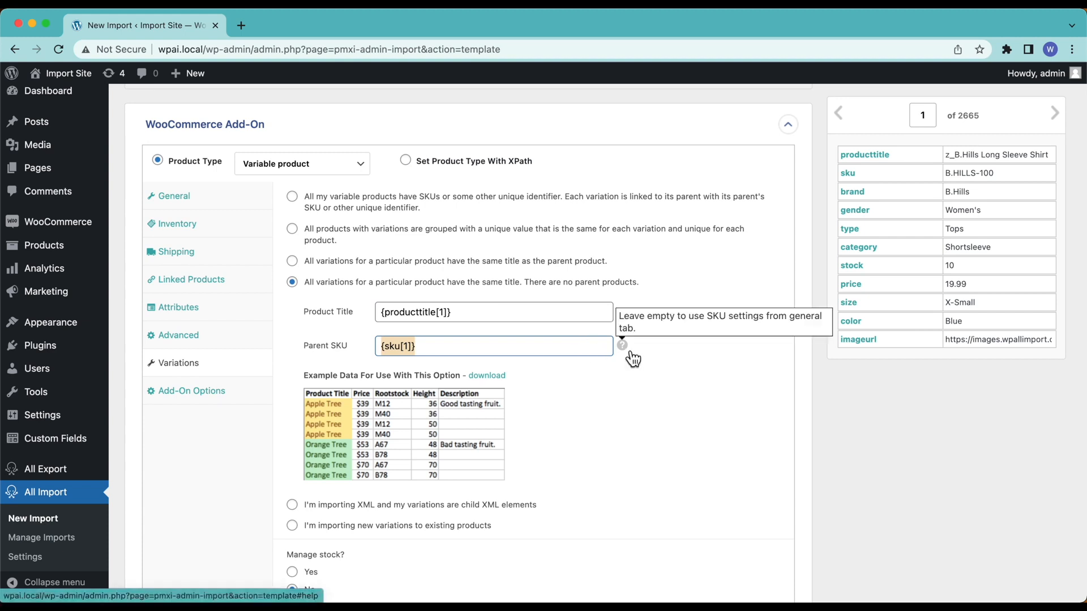
pyautogui.click(181, 199)
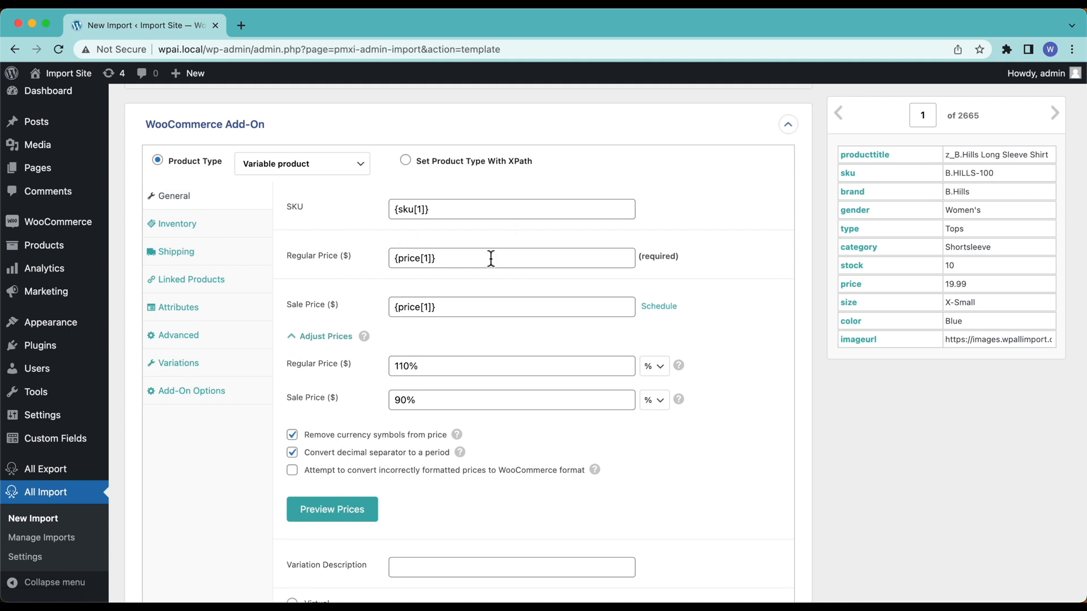
pyautogui.click(202, 369)
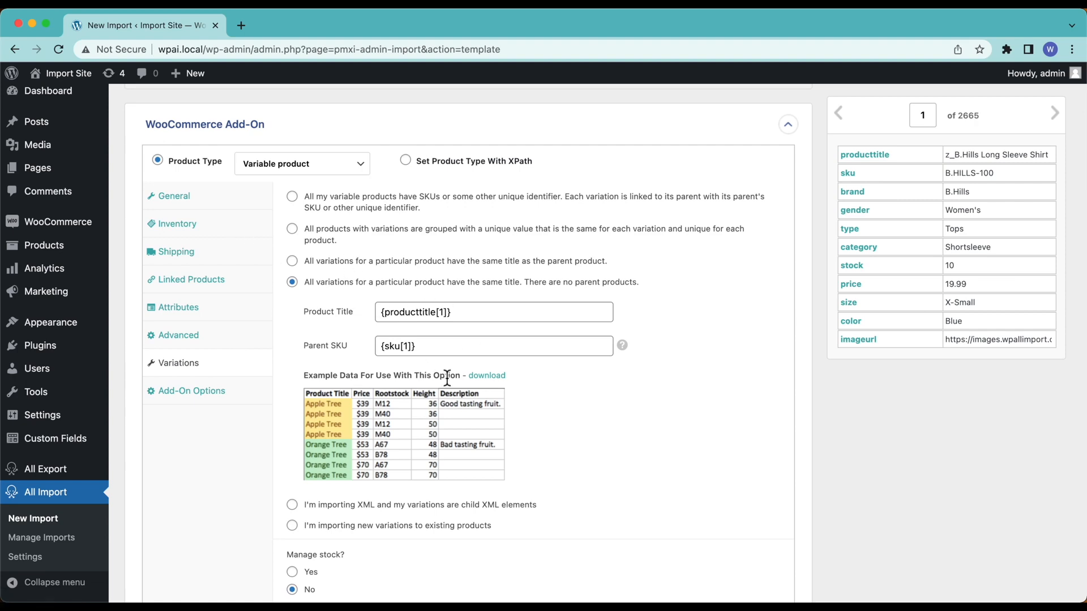
pyautogui.scroll(-3, 447, 377)
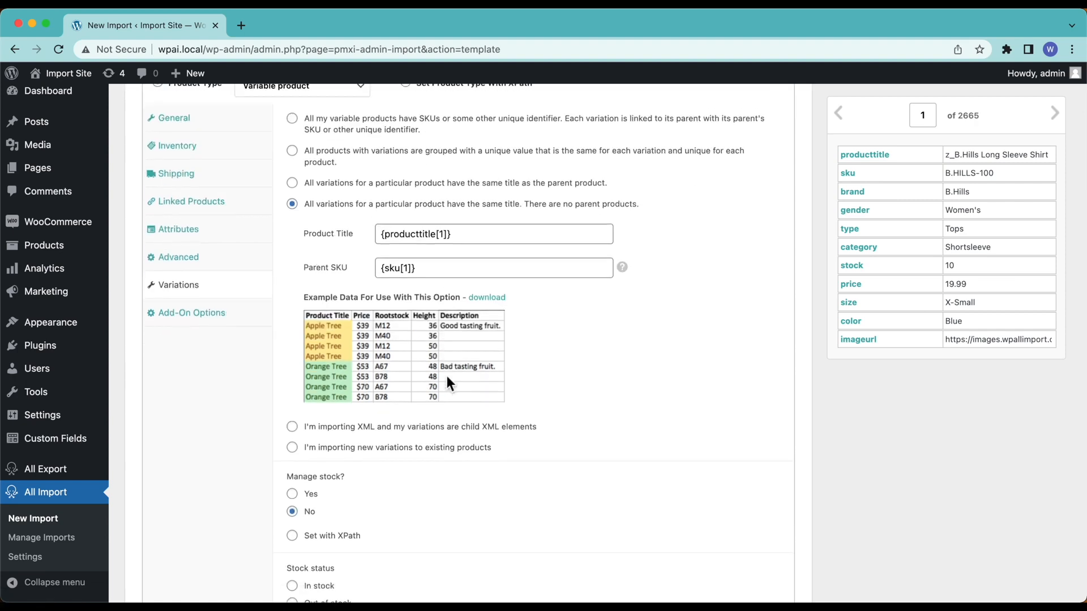
pyautogui.scroll(5, 447, 378)
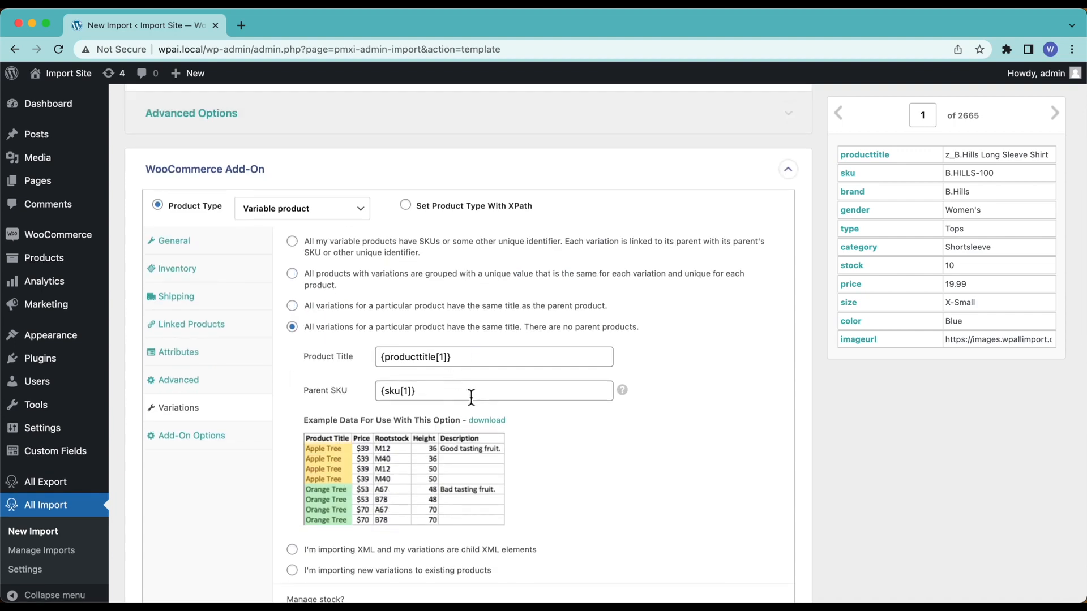
# Enable stock management for the variations and map their stock quantity to {stock[1]}.
pyautogui.scroll(-10, 470, 395)
pyautogui.scroll(5, 471, 395)
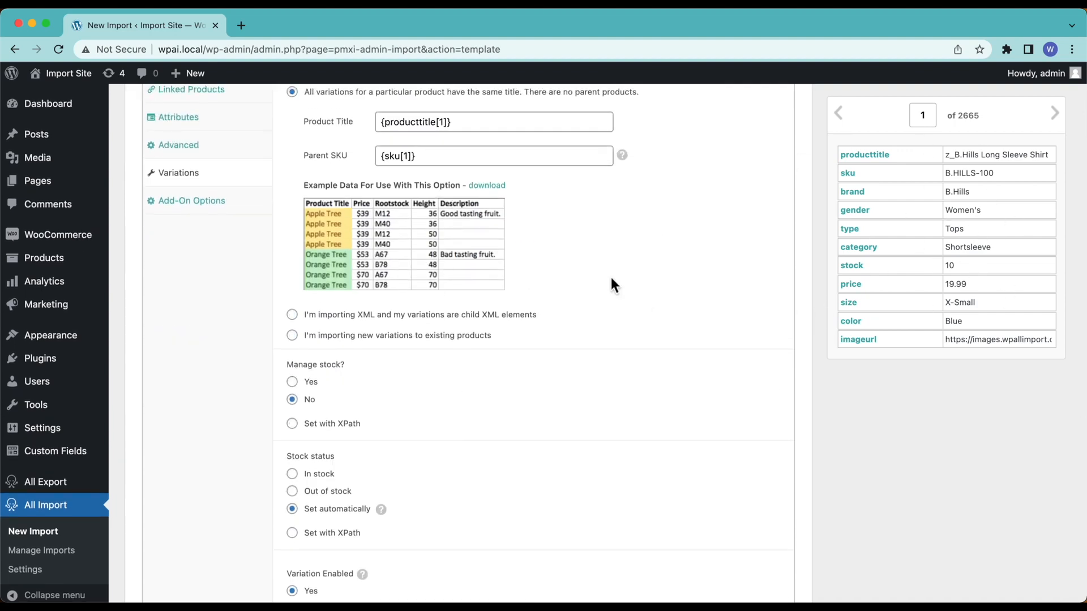
pyautogui.scroll(-2, 610, 274)
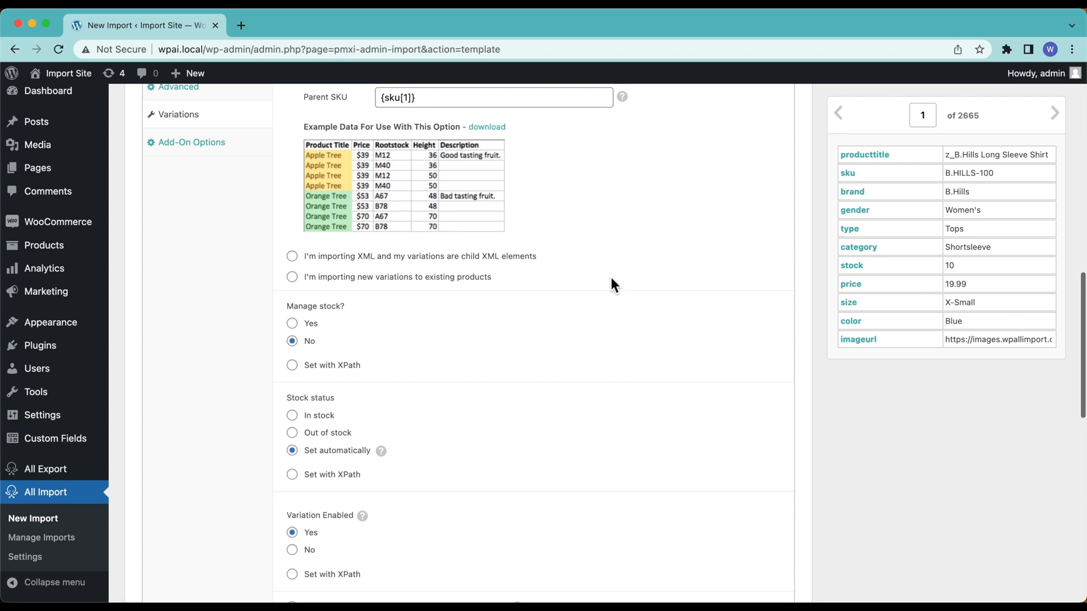
pyautogui.click(293, 325)
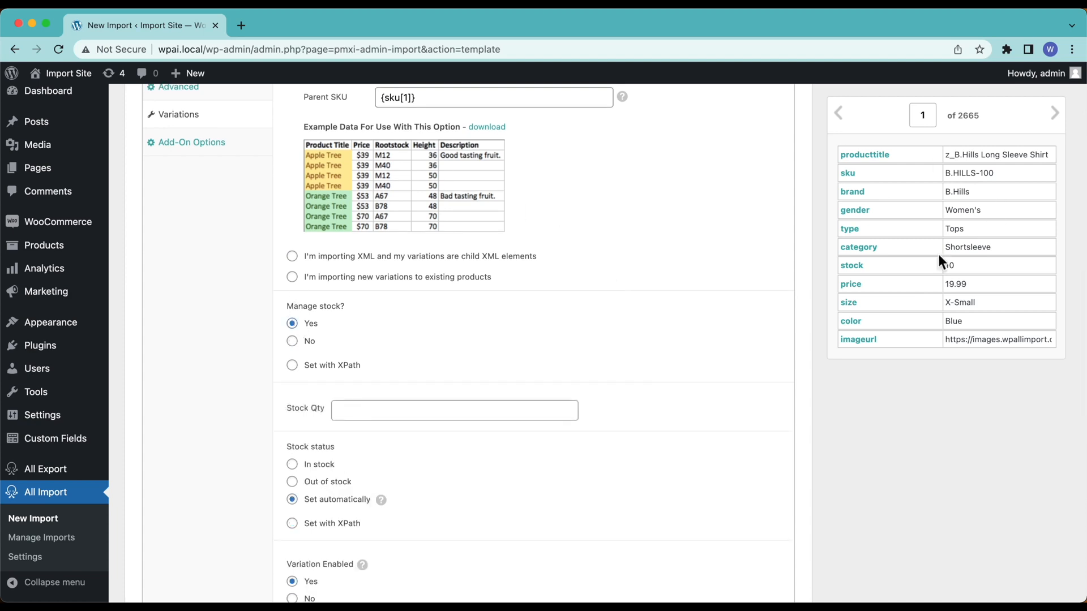
pyautogui.moveTo(859, 273); pyautogui.dragTo(498, 418)
# Check the stock management and stock quantity mapping in the inventory settings.
pyautogui.scroll(3, 430, 340)
pyautogui.click(218, 138)
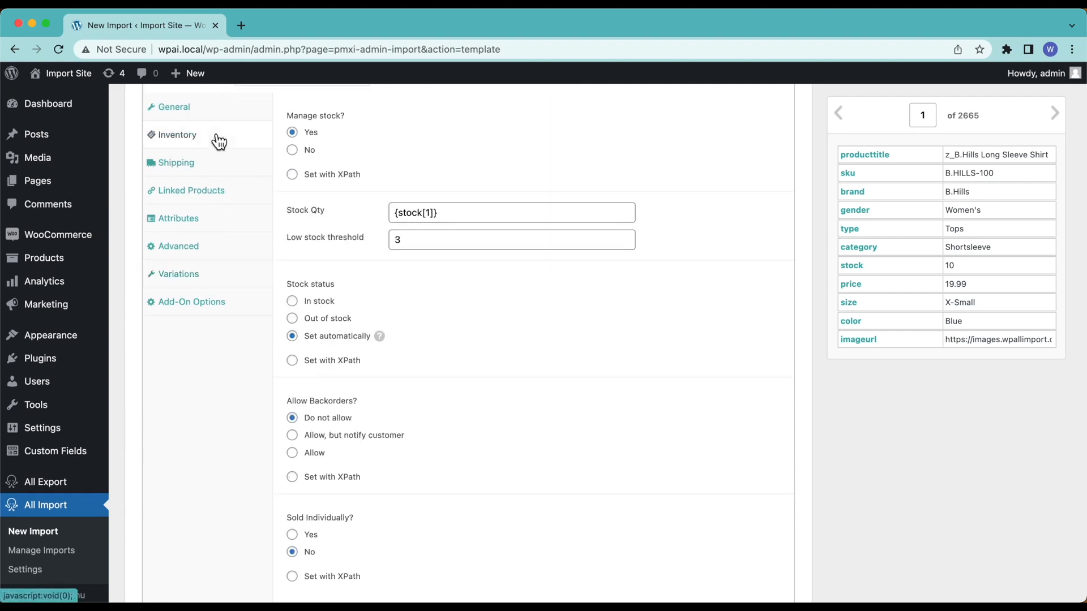
pyautogui.scroll(3, 440, 285)
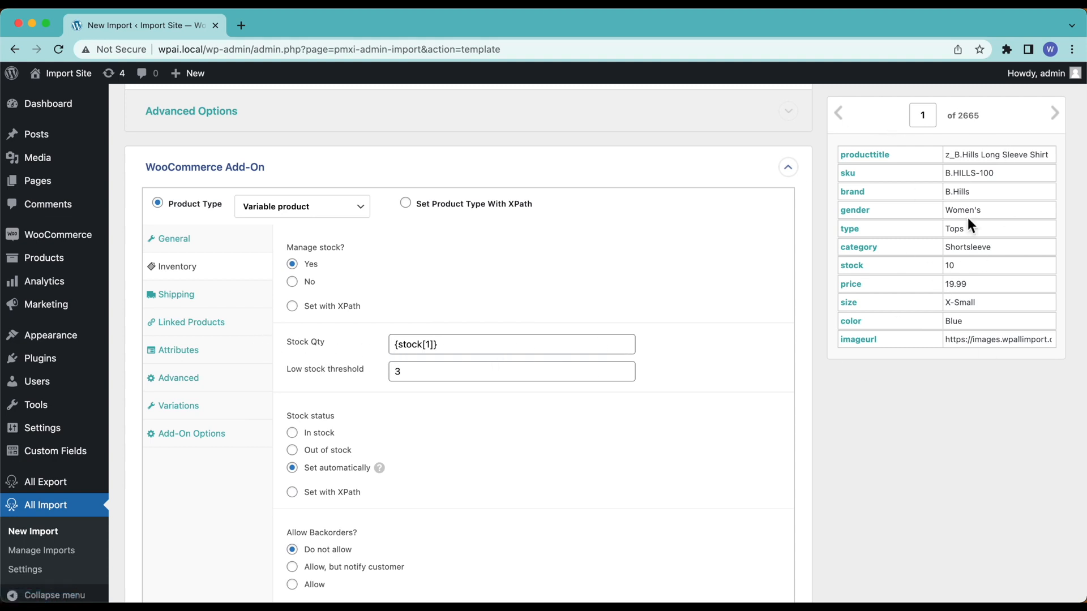
# Return to the variations settings and review the stock, stock status, variation enabled, default selection and simple product options.
pyautogui.click(191, 418)
pyautogui.scroll(-5, 325, 407)
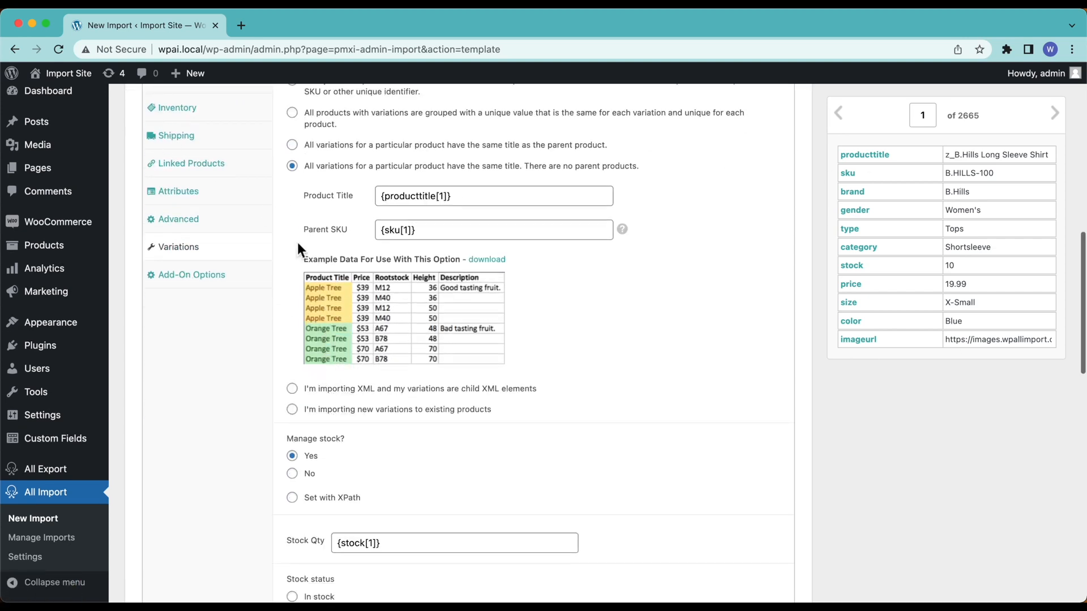
pyautogui.scroll(-3, 290, 316)
pyautogui.scroll(-2, 507, 447)
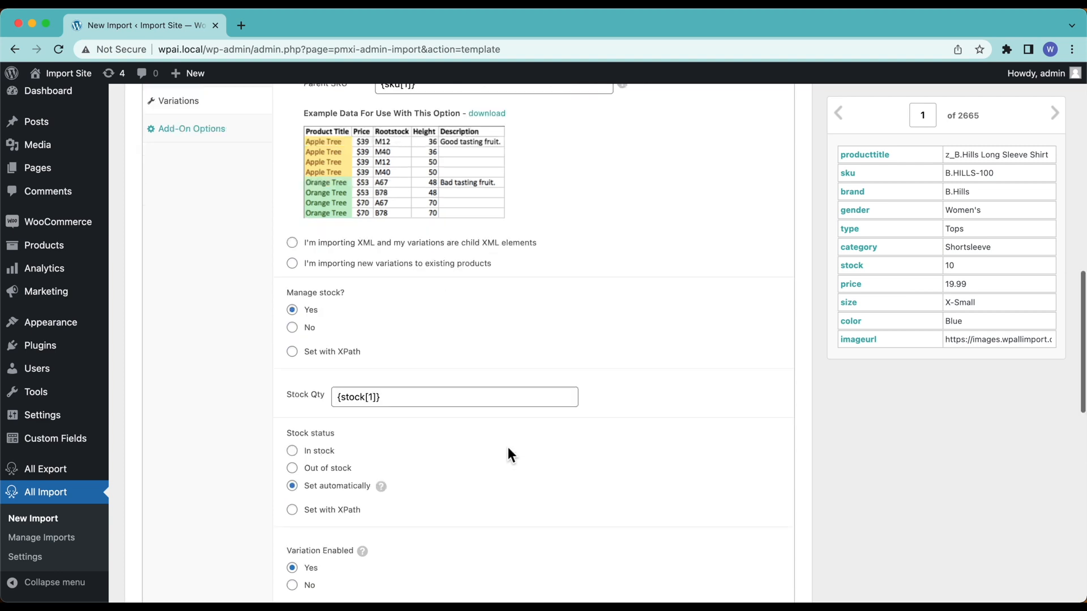
pyautogui.scroll(-1, 508, 455)
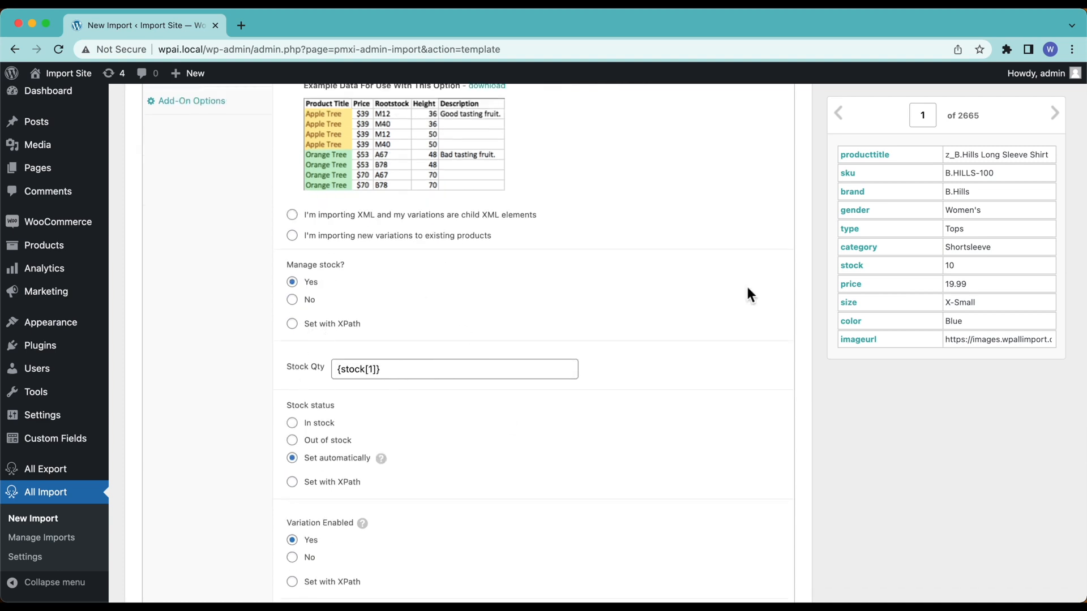
pyautogui.scroll(-4, 563, 366)
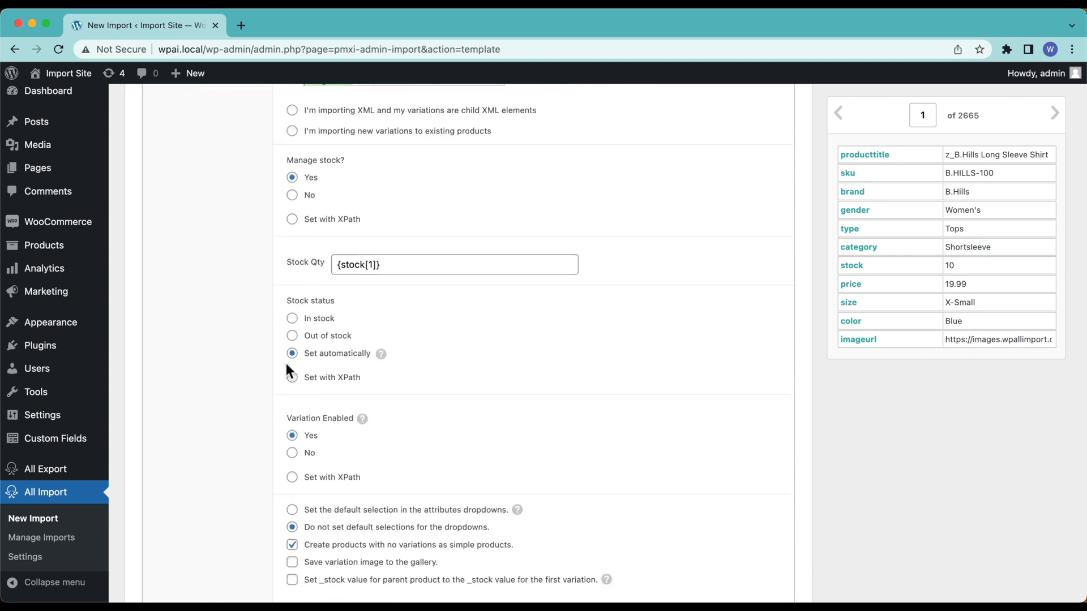
pyautogui.scroll(-3, 399, 354)
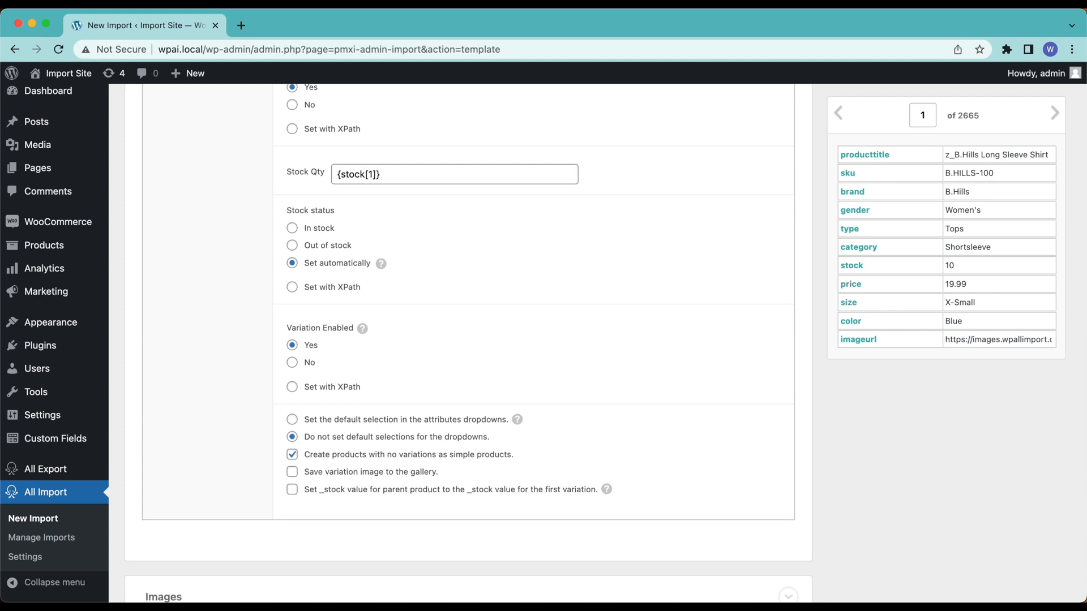
pyautogui.scroll(-3, 286, 368)
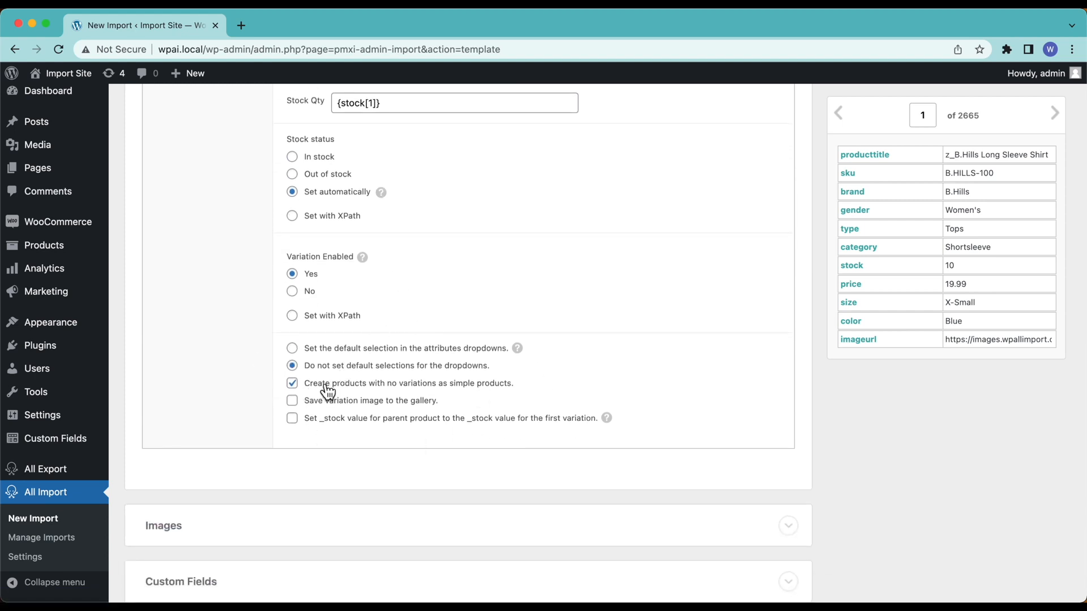
pyautogui.scroll(-5, 482, 395)
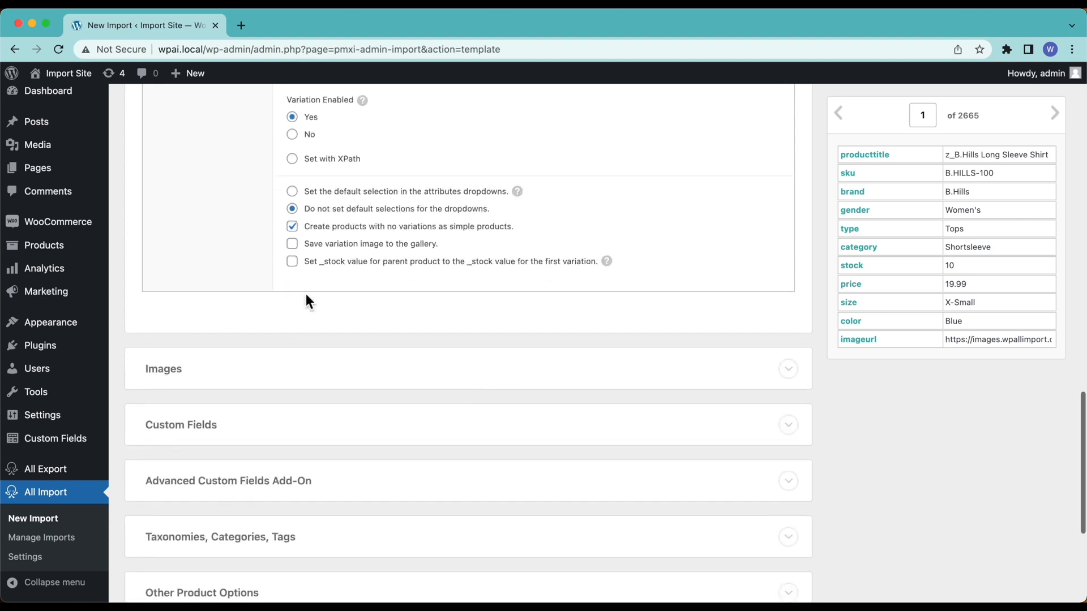
# Open the image settings, browse to the fourth record, and map the URLs of images hosted elsewhere to {imageurl[1]}.
pyautogui.click(419, 378)
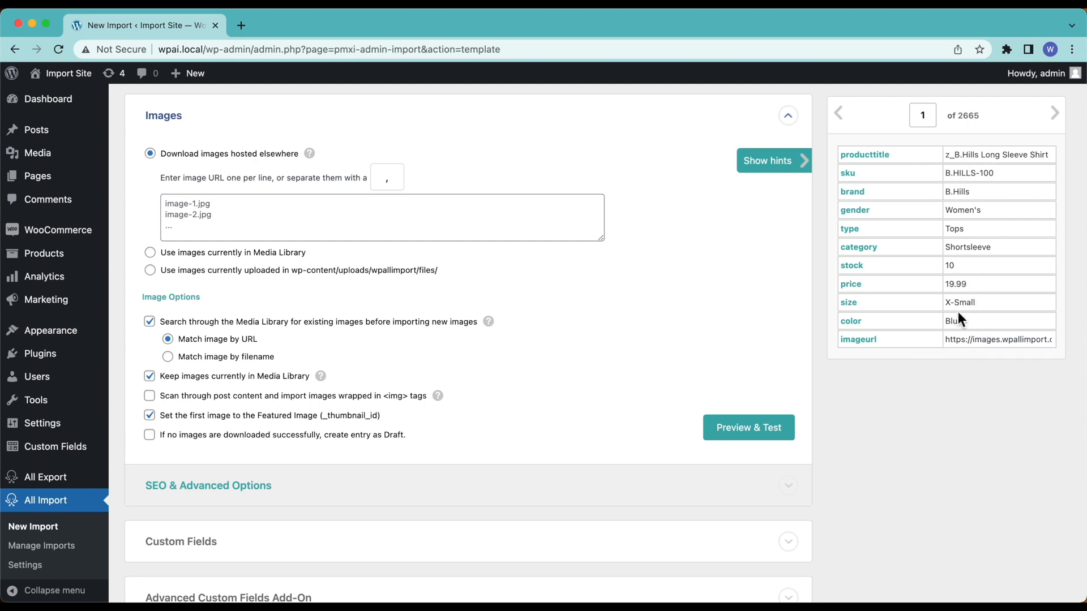
pyautogui.click(1056, 114)
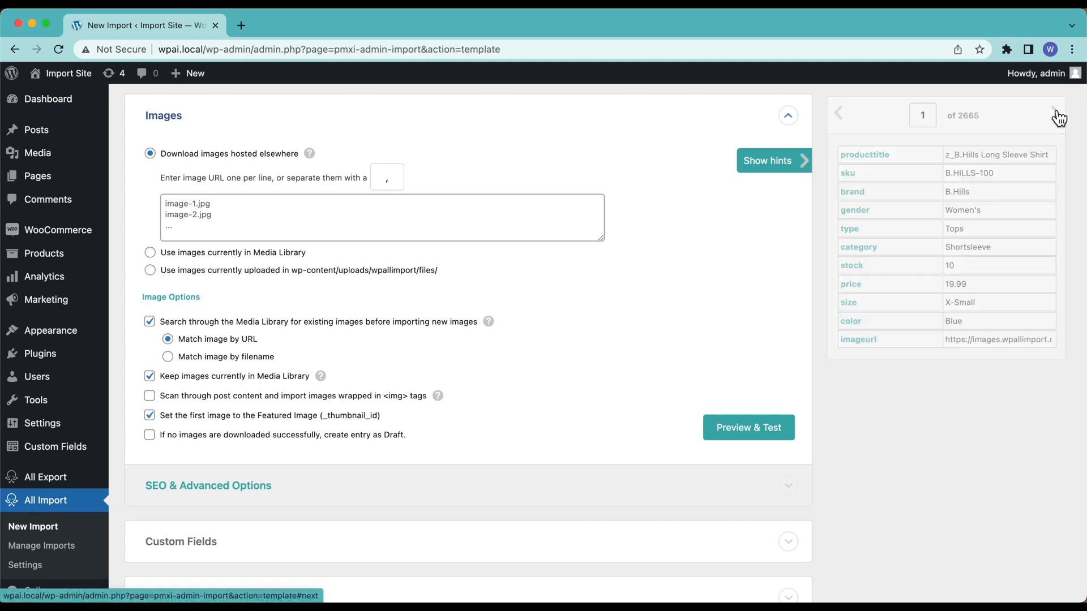
pyautogui.click(1057, 115)
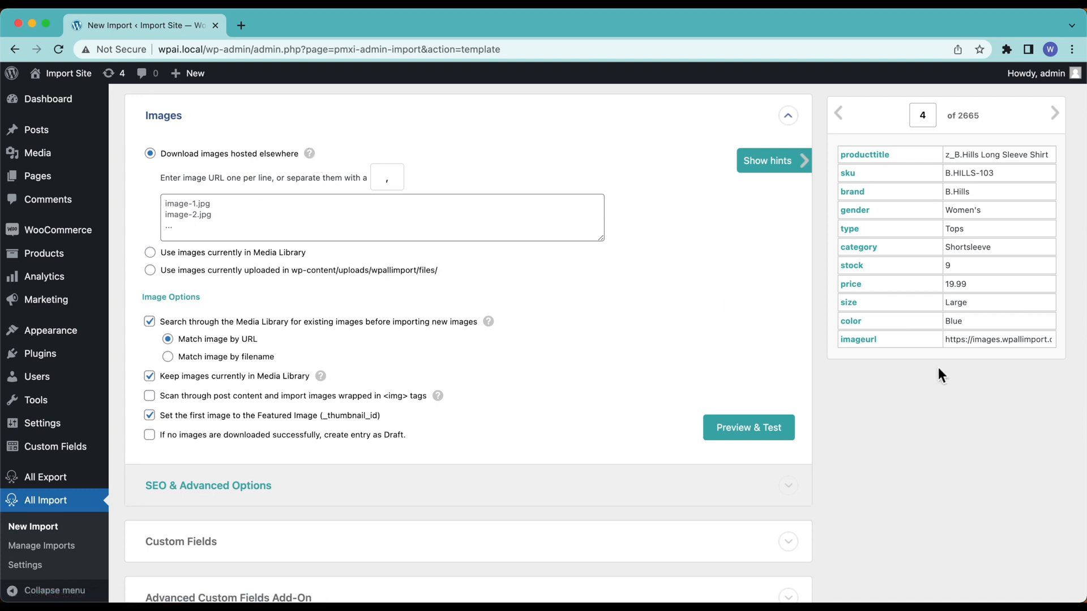
pyautogui.moveTo(856, 343); pyautogui.dragTo(502, 221)
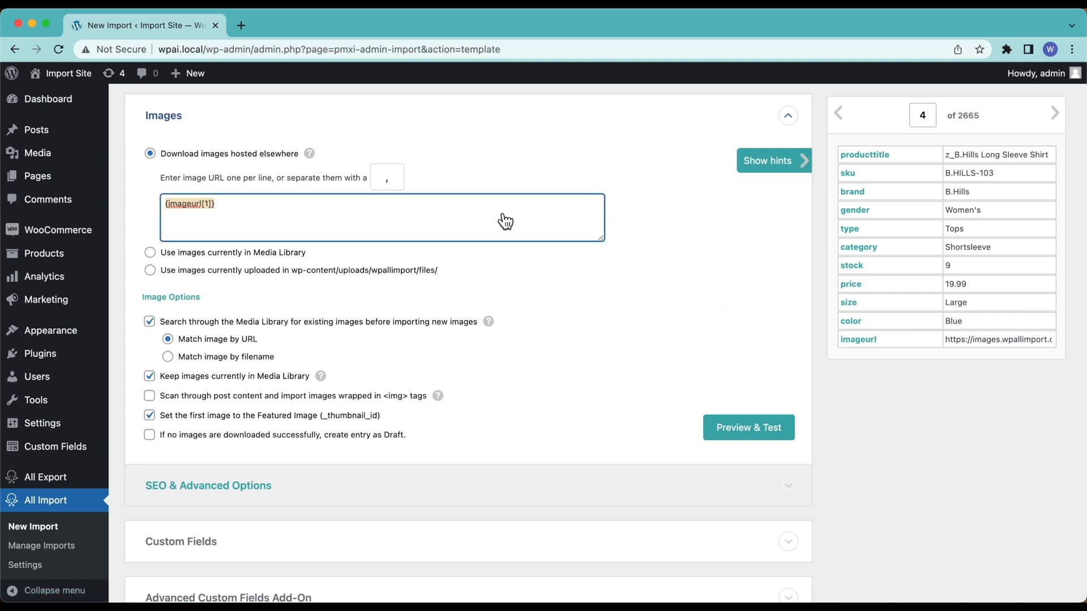
# Compare the Media Library and wp-content/uploads/wpallimport/files/ image sources, then reselect downloading images hosted elsewhere.
pyautogui.click(221, 253)
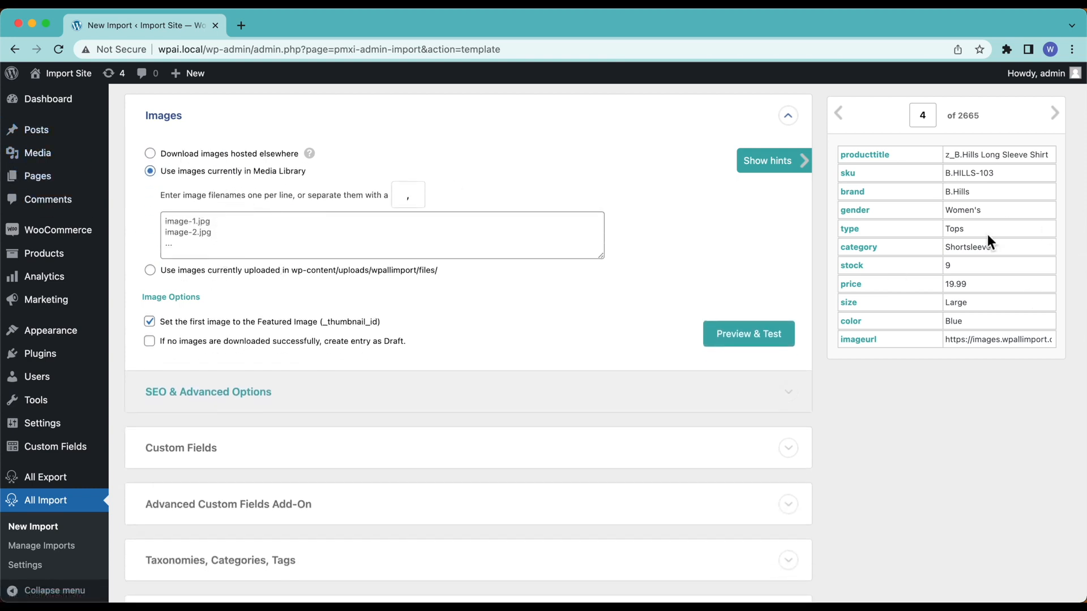
pyautogui.click(252, 273)
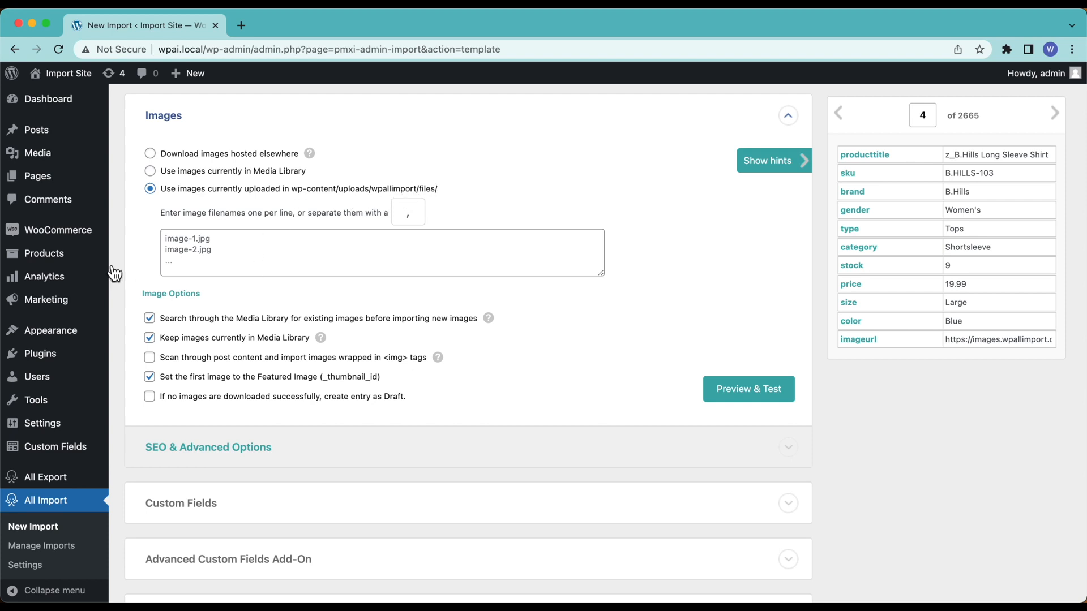
pyautogui.click(189, 159)
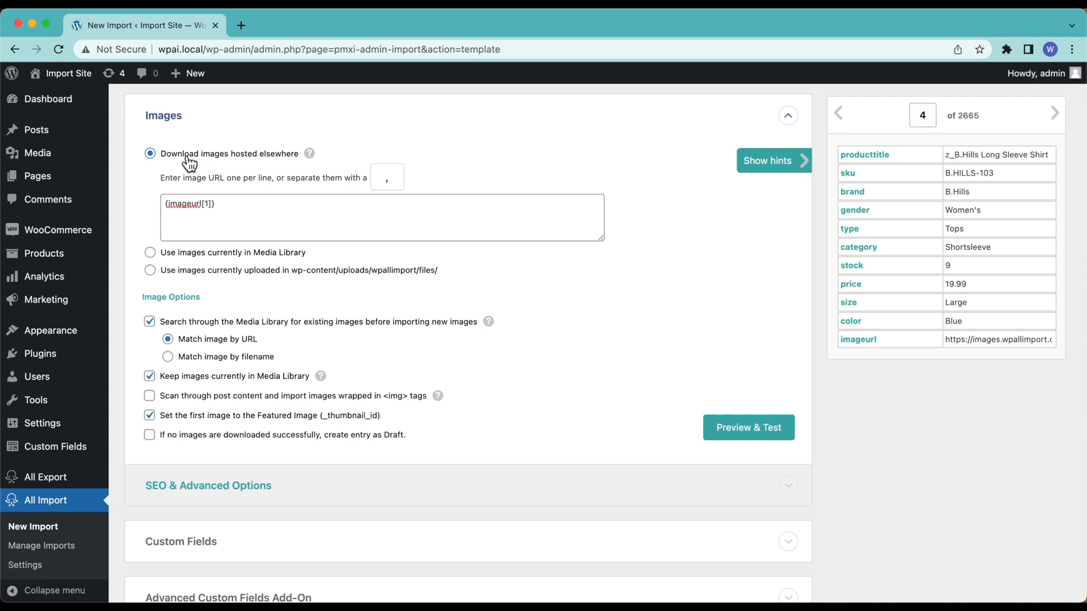
# Read the image option help, view the fifth record, and compare matching images by filename and by URL, ending on URL.
pyautogui.scroll(-3, 189, 161)
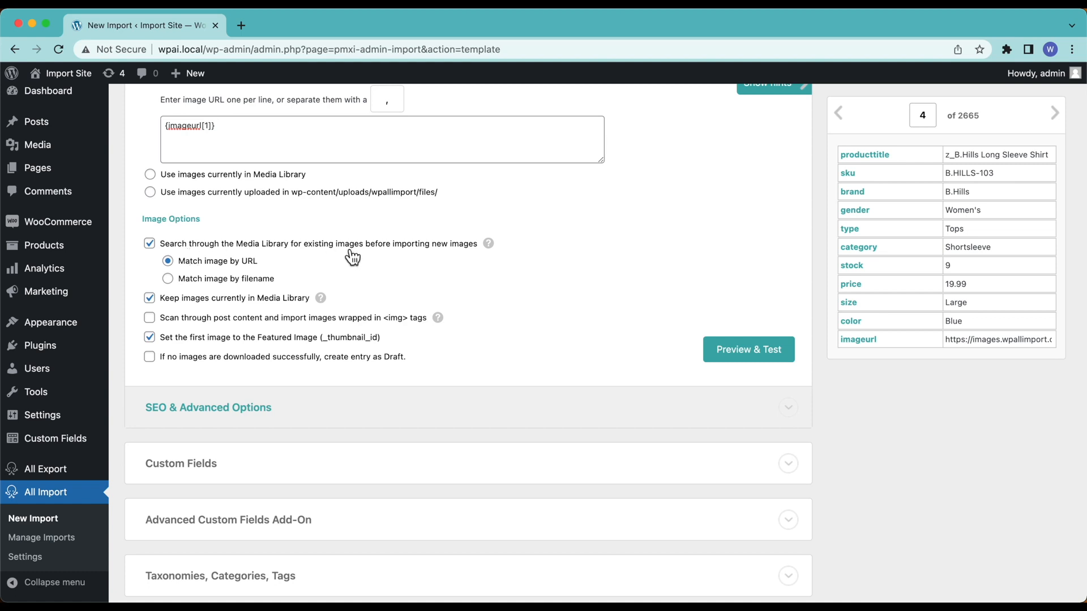
pyautogui.moveTo(490, 249)
pyautogui.click(1055, 113)
pyautogui.click(268, 283)
pyautogui.click(211, 265)
pyautogui.moveTo(322, 304)
# Review the title and description mapping, the variations settings and the image options of the template.
pyautogui.scroll(20, 393, 327)
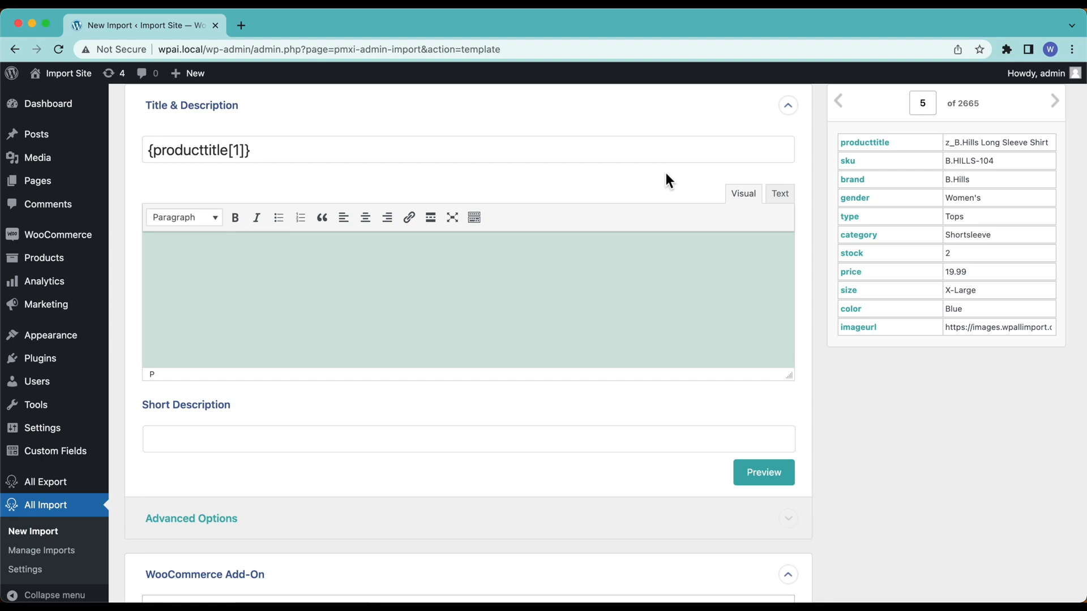
pyautogui.scroll(-15, 666, 172)
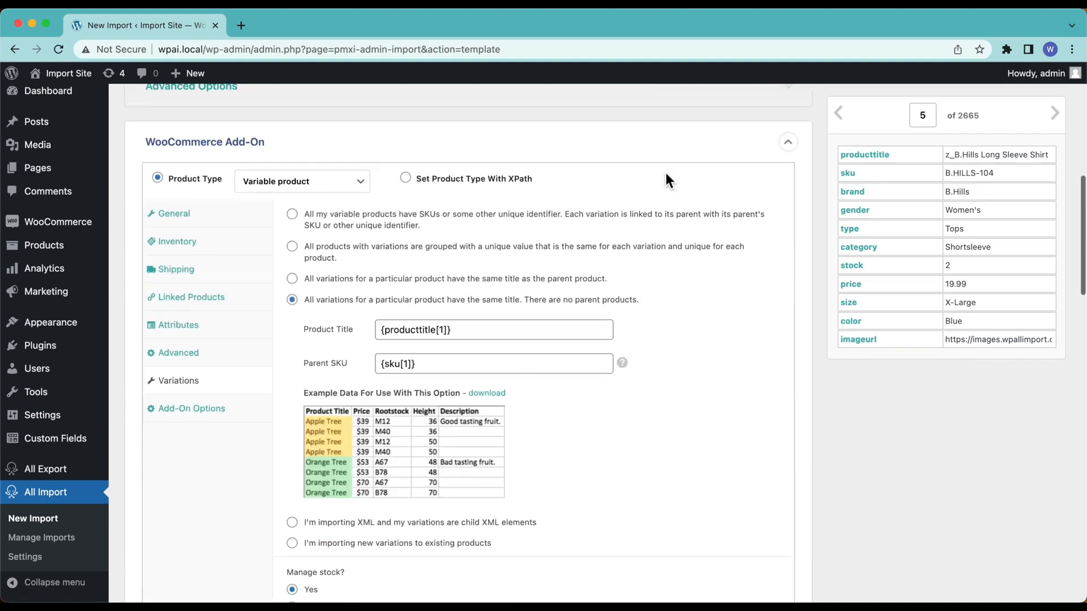
pyautogui.scroll(-8, 666, 174)
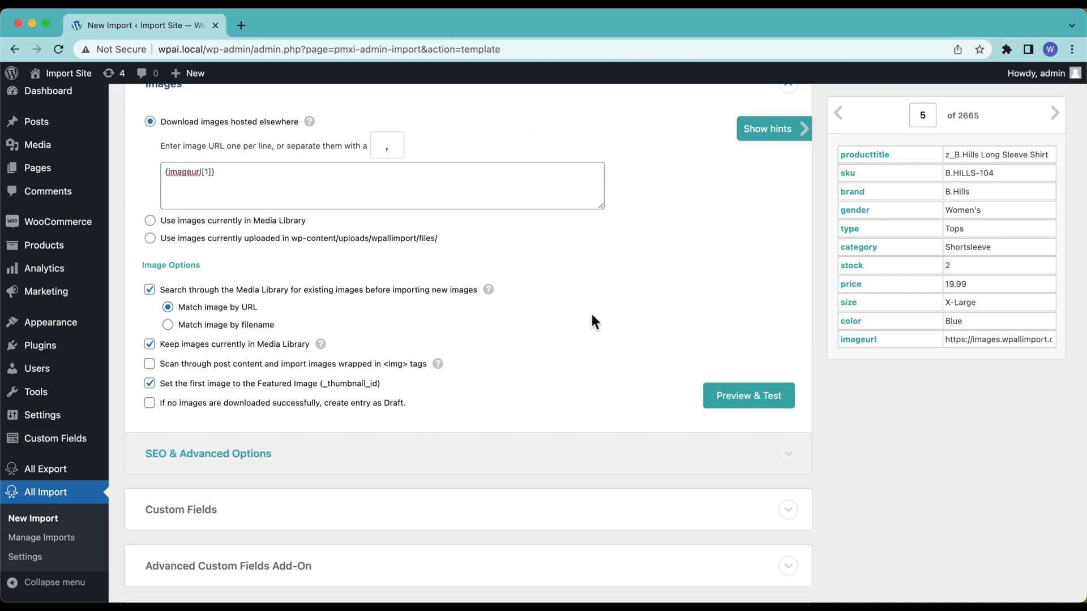
pyautogui.scroll(20, 592, 316)
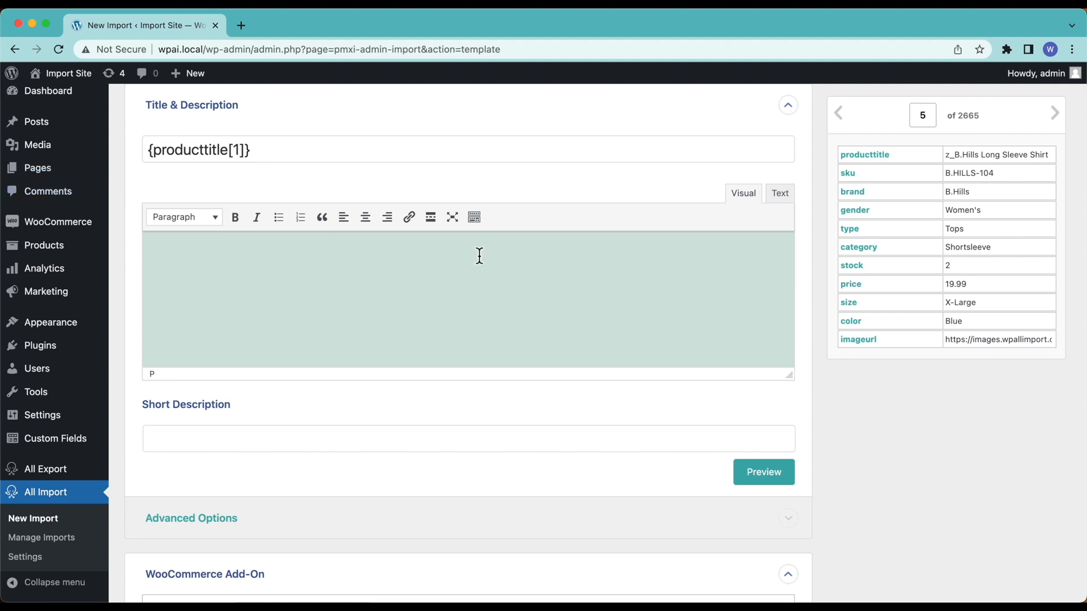
pyautogui.scroll(-20, 478, 254)
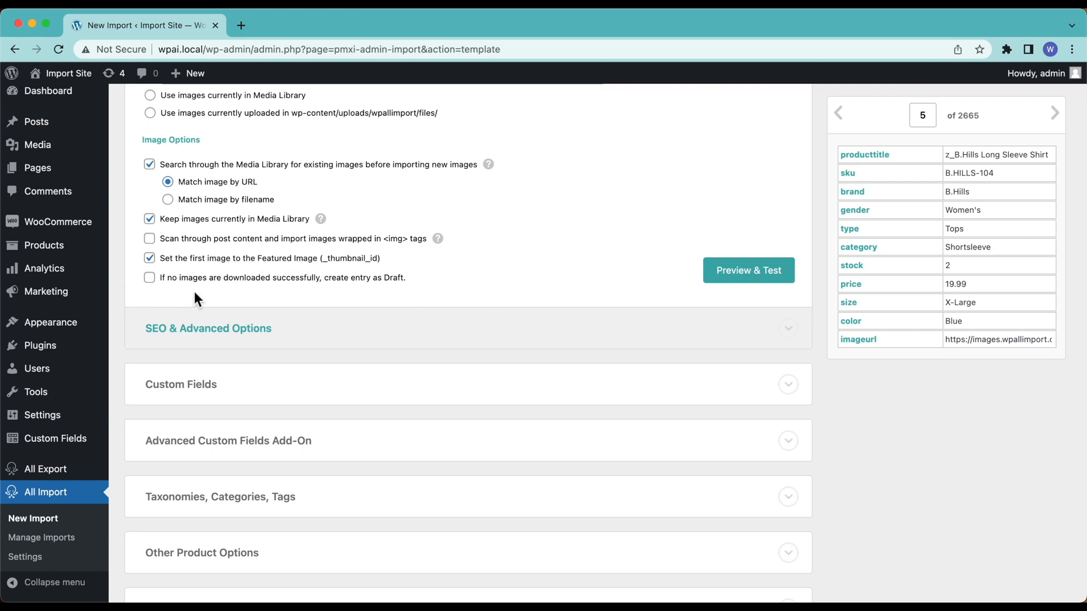
# Go back to the first record and examine its image URL.
pyautogui.click(838, 111)
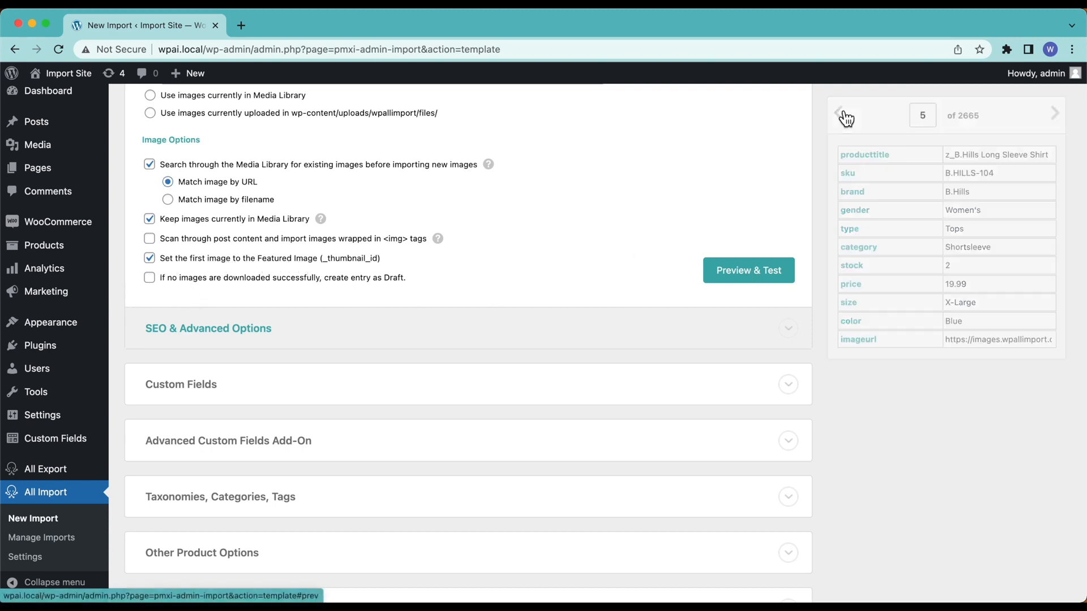
pyautogui.click(840, 113)
pyautogui.click(841, 113)
pyautogui.click(840, 113)
pyautogui.moveTo(962, 339); pyautogui.dragTo(1031, 340)
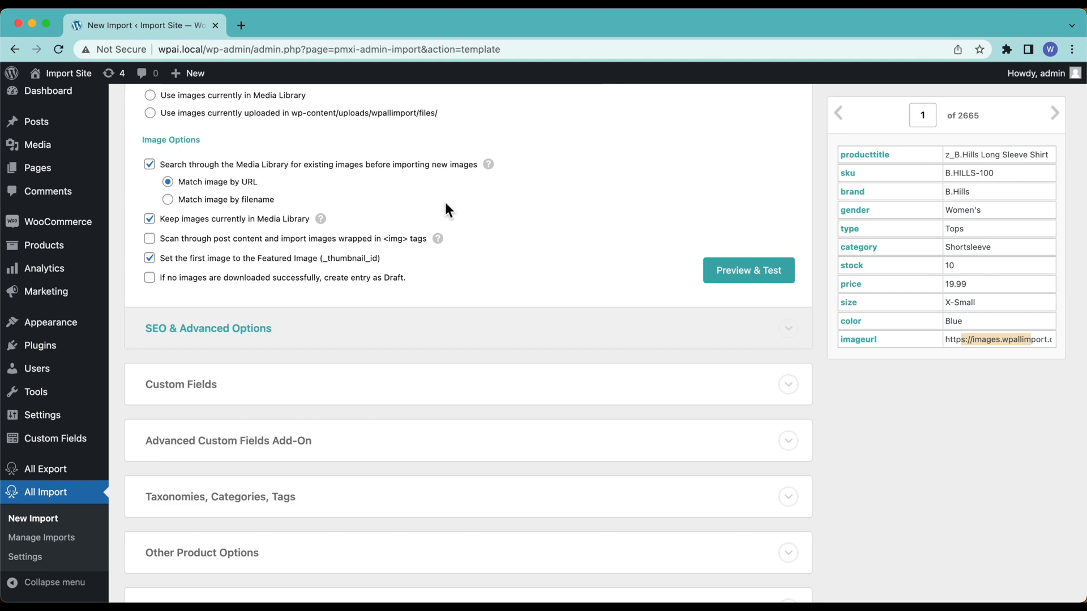
# Enable image alt texts in the SEO and advanced options and set them to {producttitle[1]} {color[1]}.
pyautogui.click(225, 339)
pyautogui.scroll(-2, 219, 329)
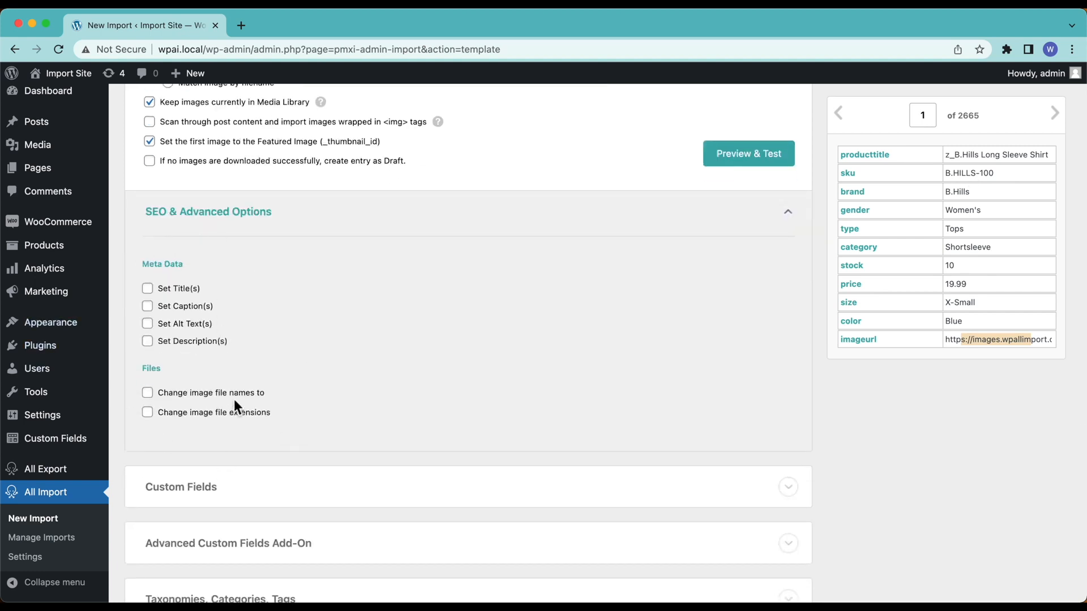
pyautogui.click(148, 324)
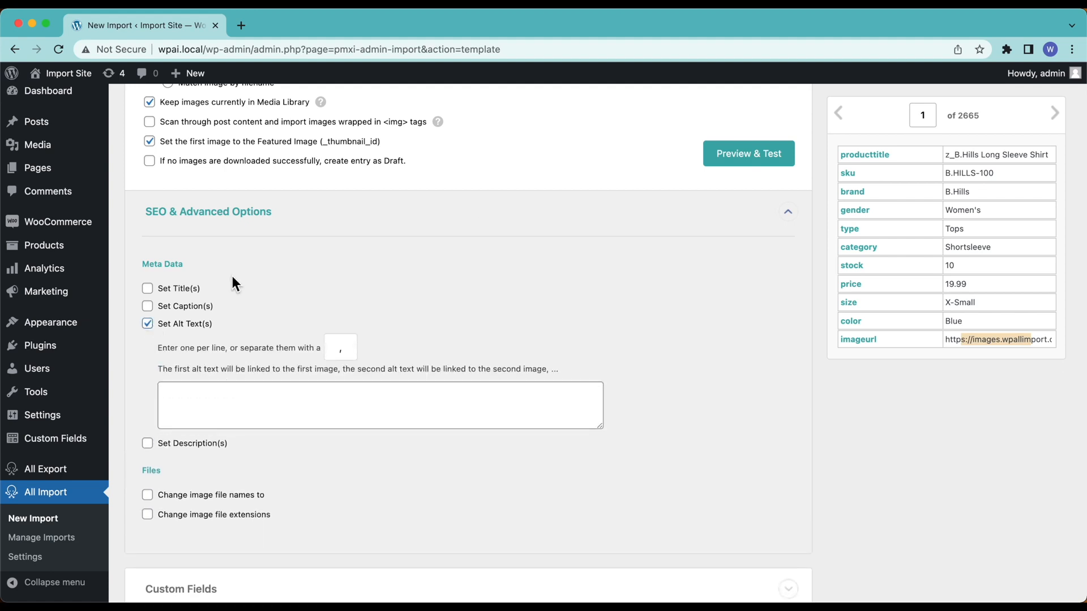
pyautogui.moveTo(893, 163); pyautogui.dragTo(359, 414)
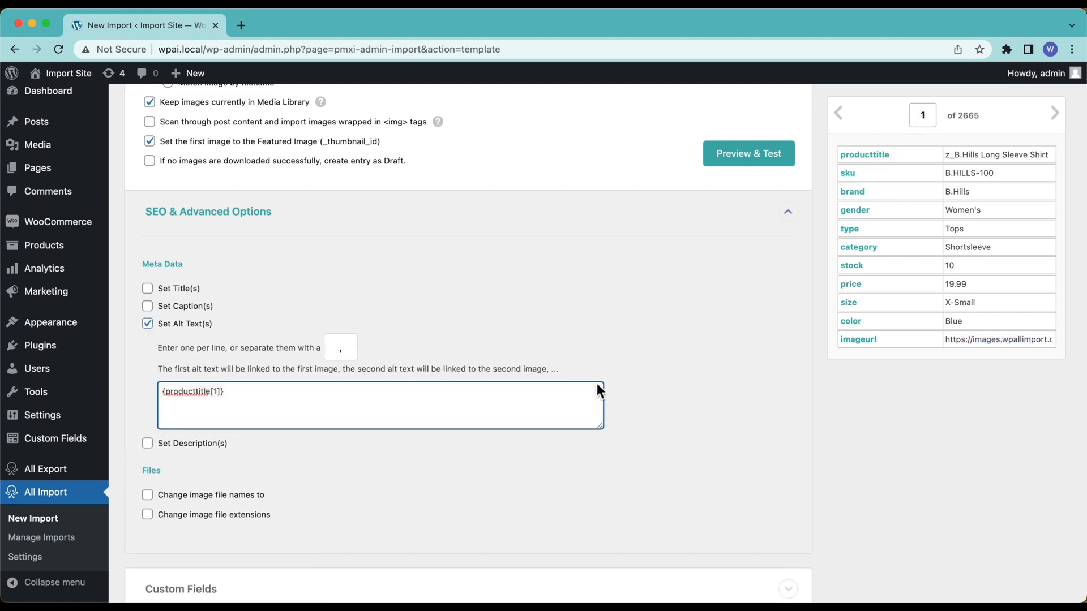
pyautogui.moveTo(846, 323); pyautogui.dragTo(386, 400)
# Enable image titles and copy the alt text mapping {producttitle[1]} {color[1]} into them.
pyautogui.click(148, 289)
pyautogui.click(403, 508)
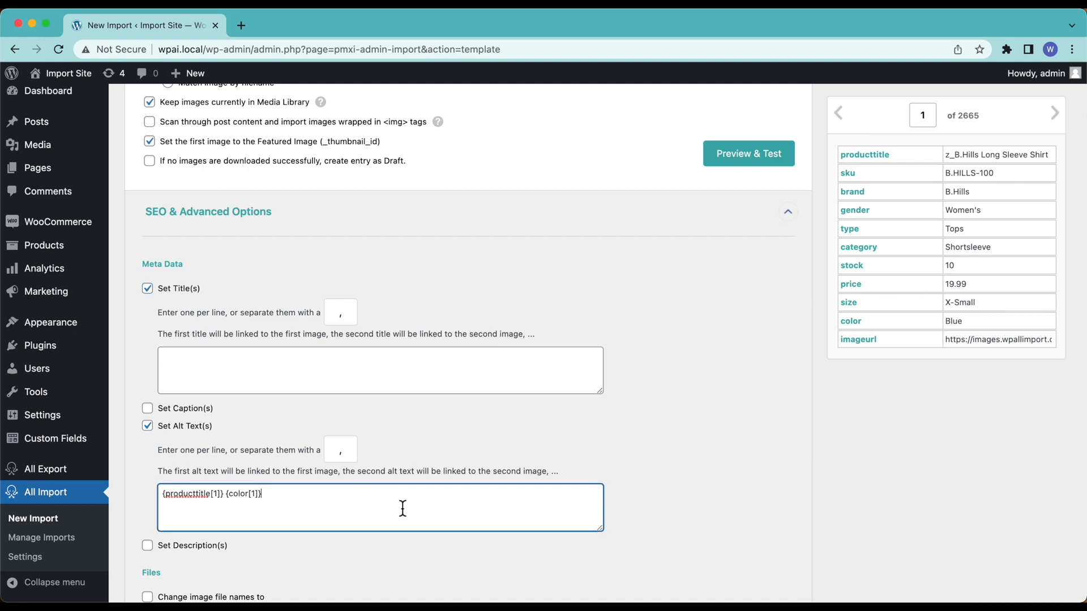
pyautogui.press('super+a')
pyautogui.press('super+c')
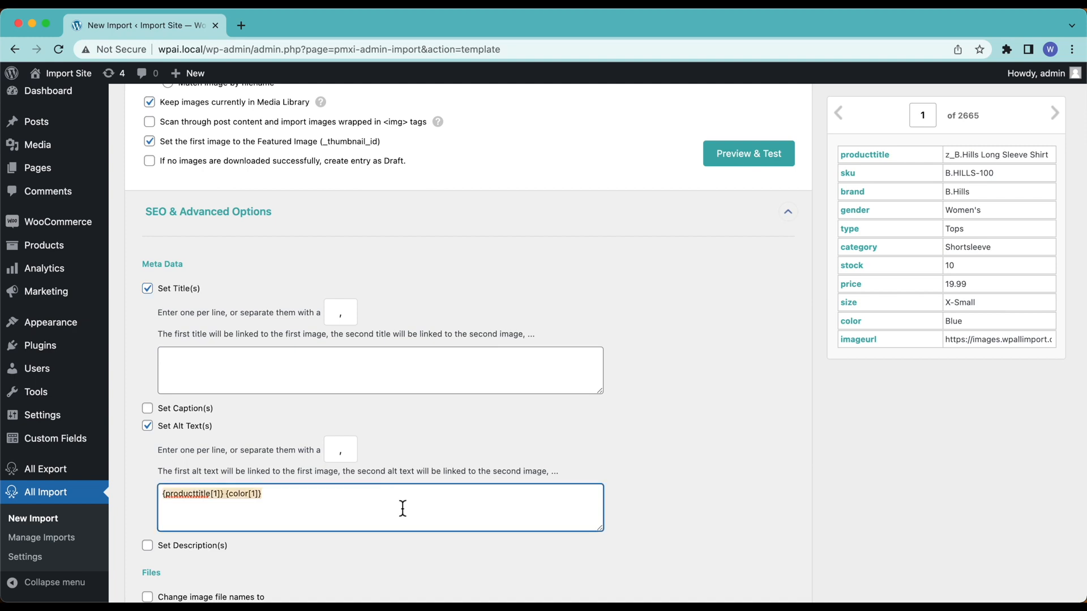
pyautogui.click(326, 371)
pyautogui.press('super+v')
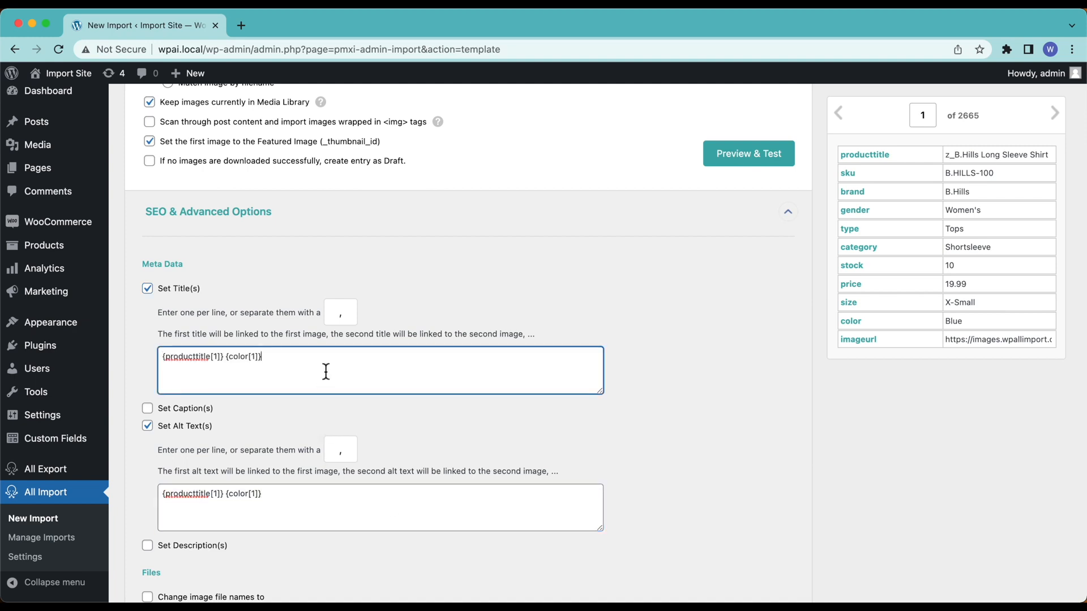
pyautogui.scroll(-6, 326, 371)
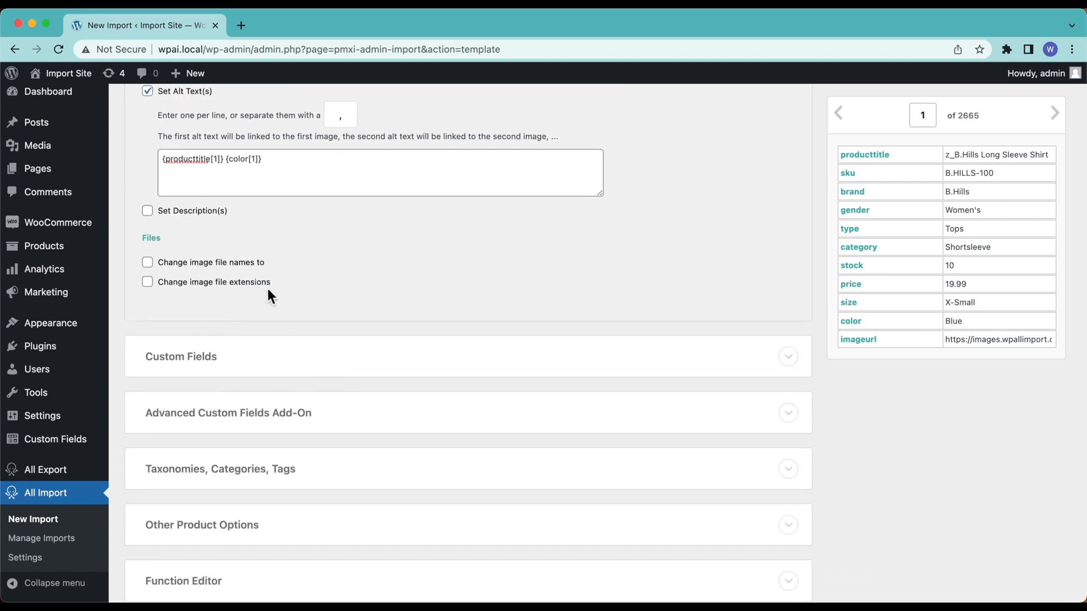
pyautogui.scroll(-4, 237, 242)
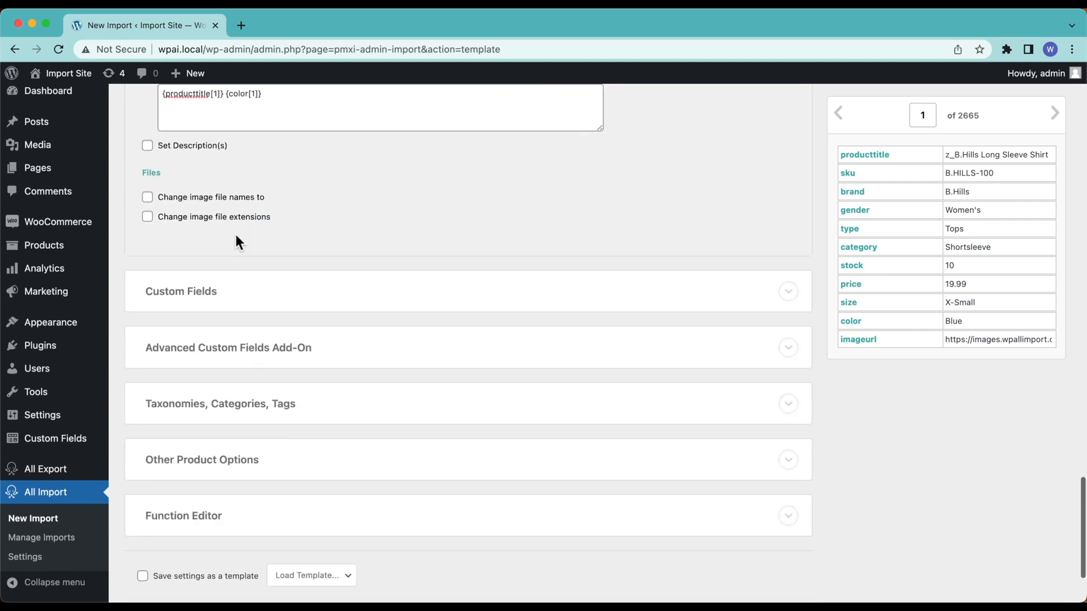
# Add a custom field named gender and map its value to {gender[1]}.
pyautogui.click(233, 257)
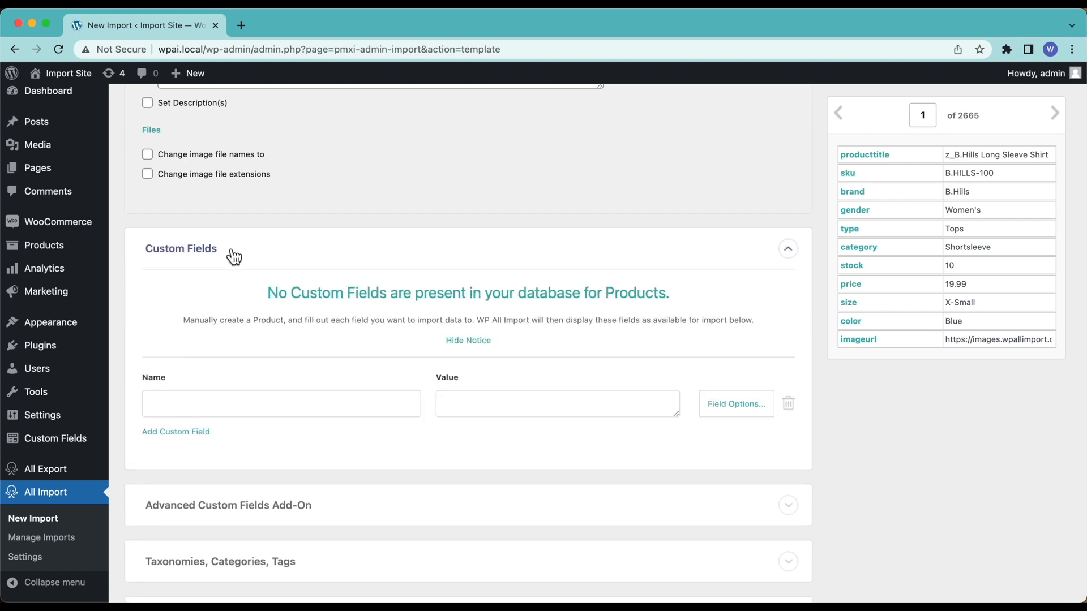
pyautogui.scroll(-5, 233, 251)
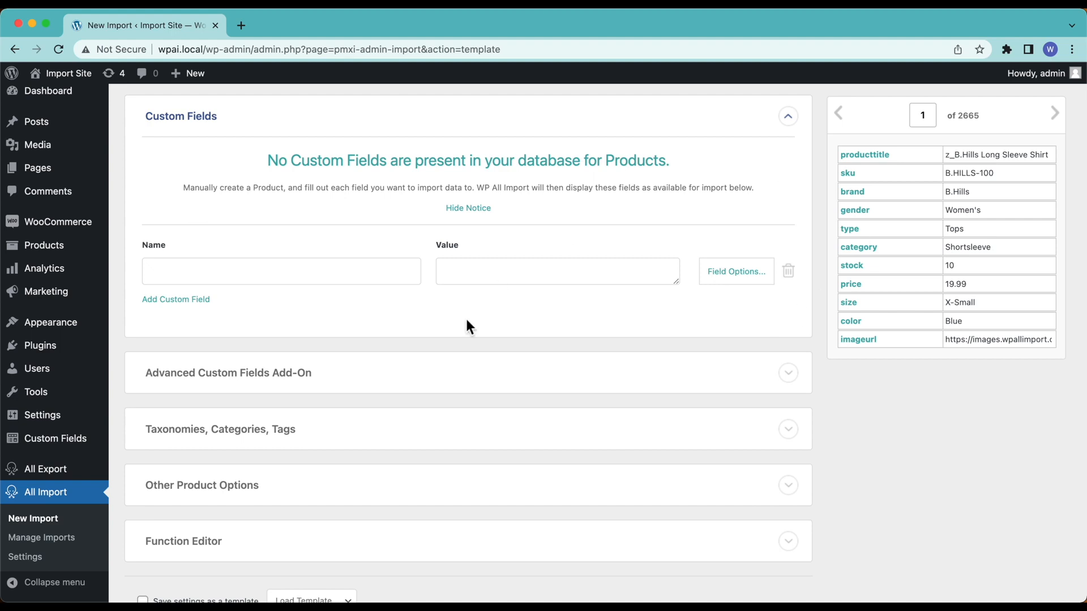
pyautogui.click(294, 279)
pyautogui.write('gender')
pyautogui.moveTo(863, 221); pyautogui.dragTo(553, 280)
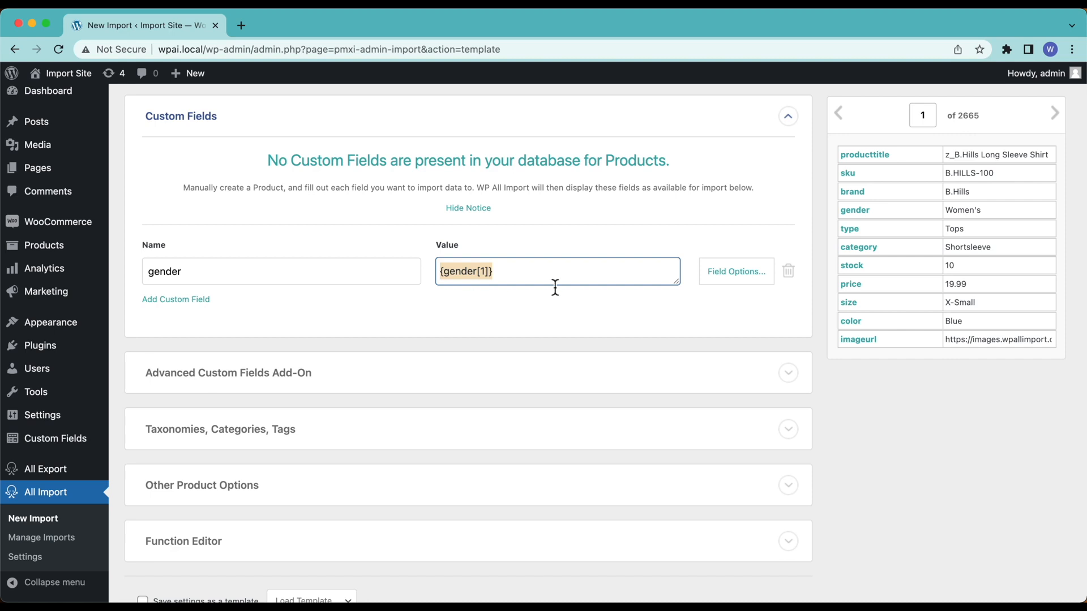
# Enable product categories in the taxonomies section as hierarchical parent/child categories with a manually designed hierarchy.
pyautogui.scroll(-3, 555, 287)
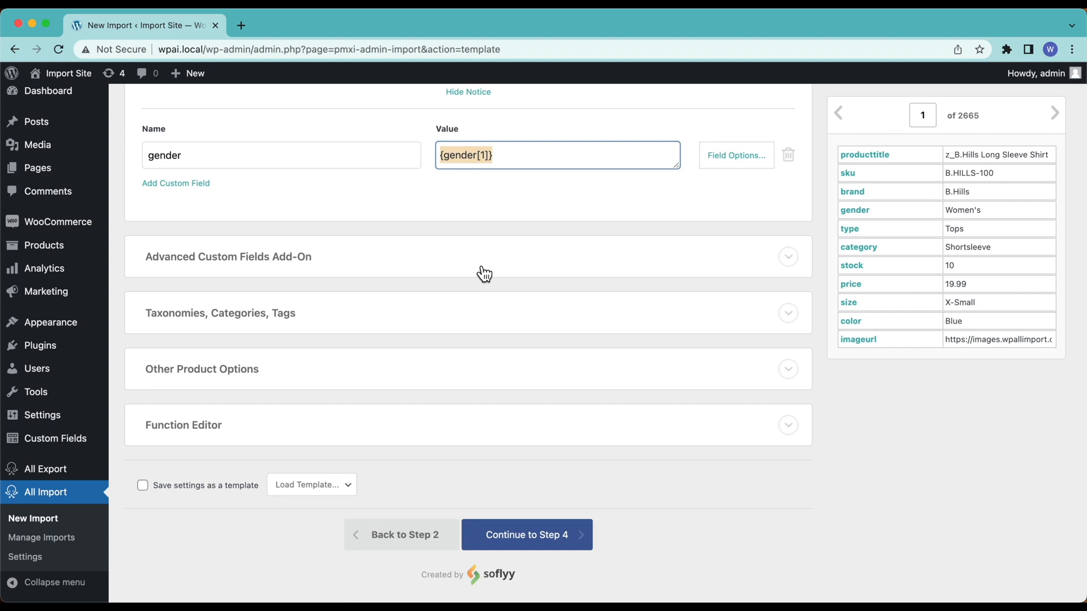
pyautogui.scroll(-1, 484, 274)
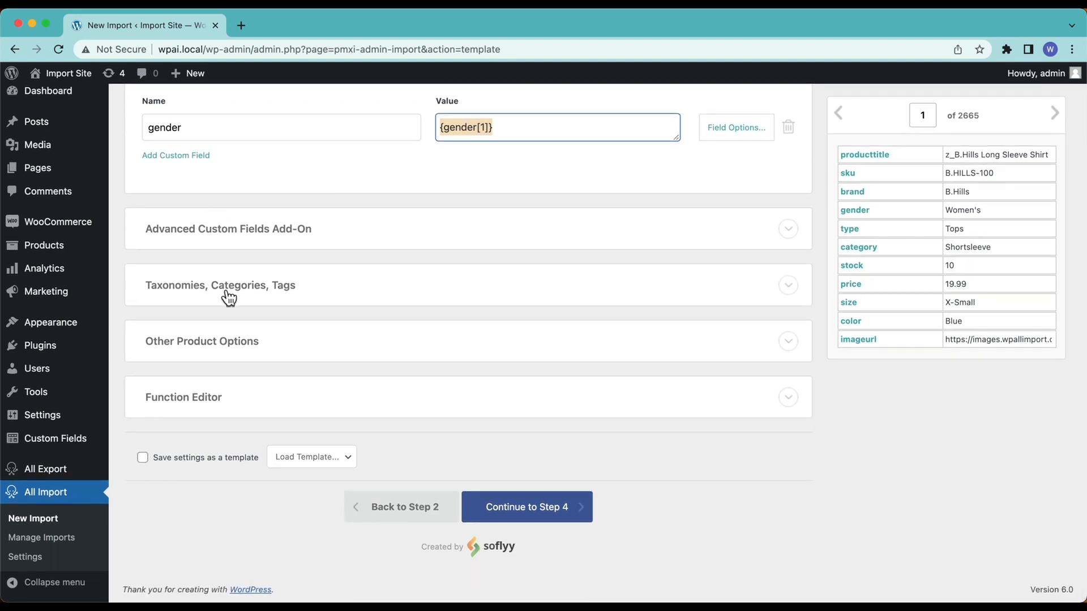
pyautogui.click(229, 298)
pyautogui.scroll(-3, 228, 298)
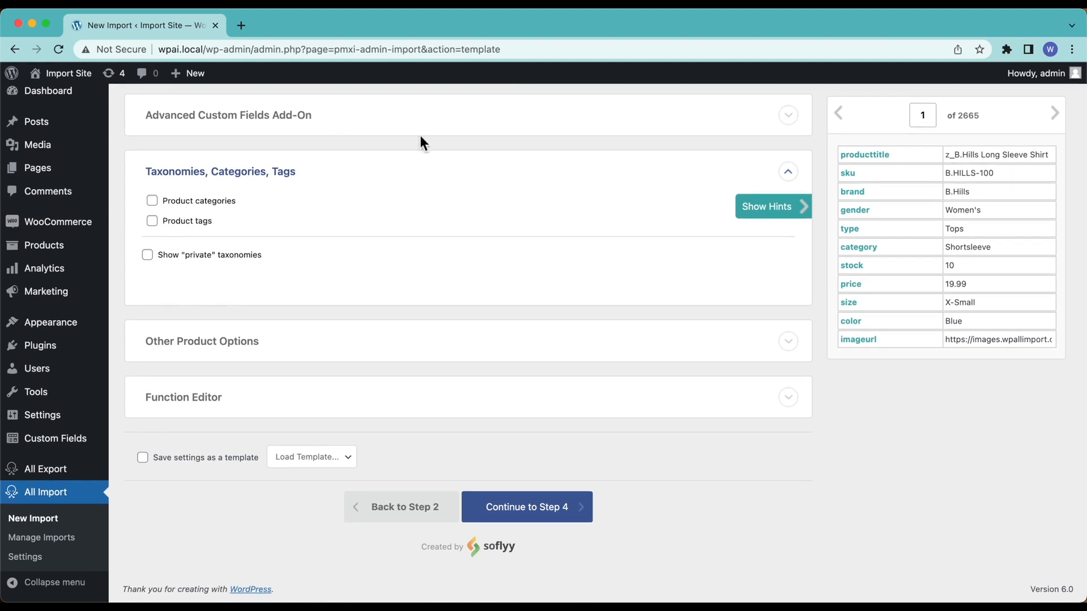
pyautogui.click(222, 206)
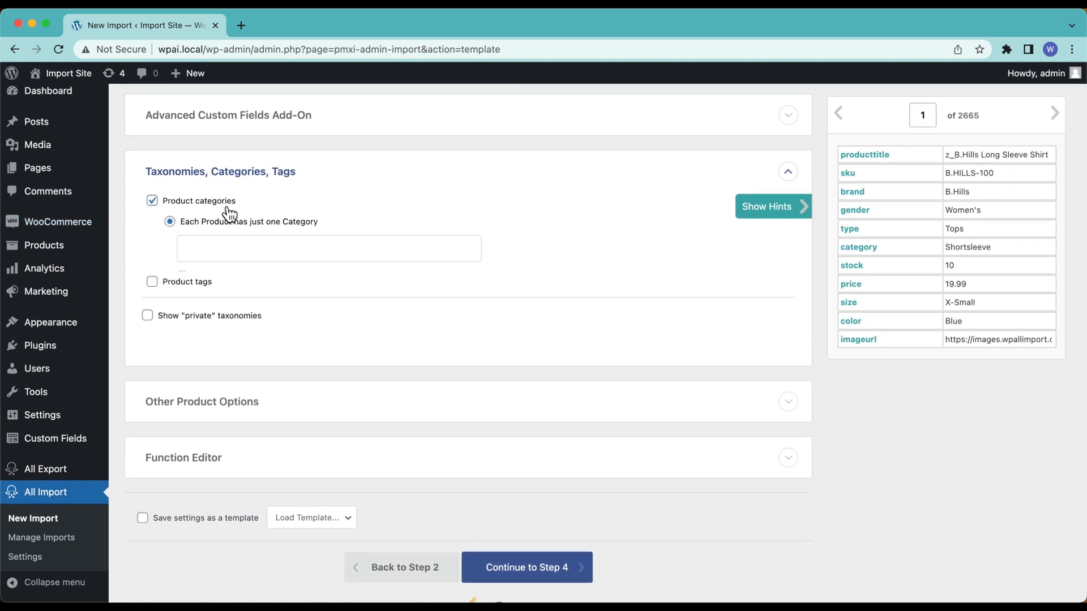
pyautogui.scroll(-1, 291, 328)
pyautogui.scroll(-1, 291, 329)
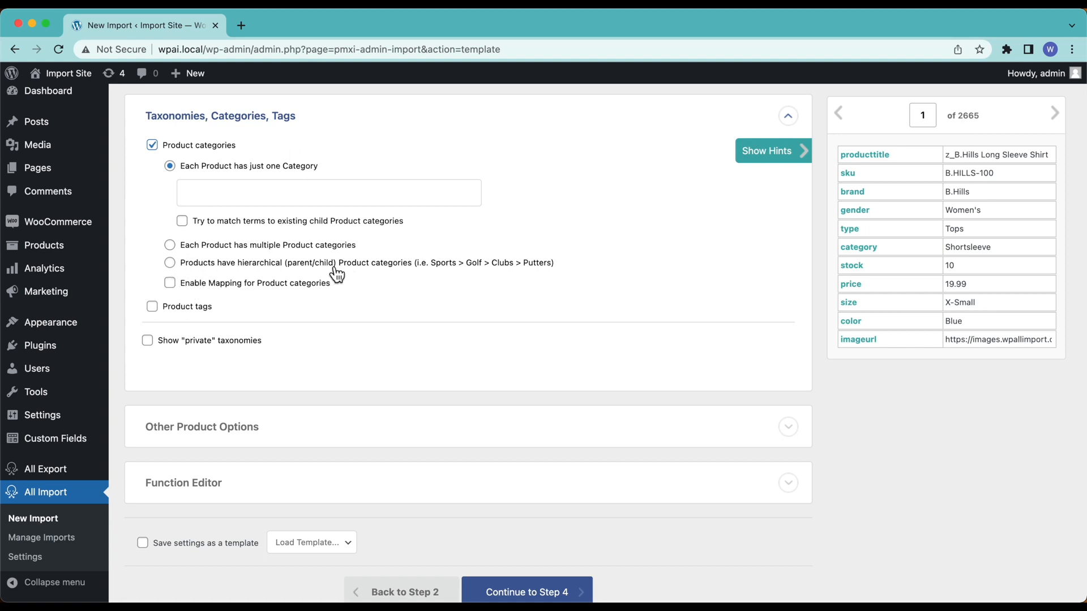
pyautogui.click(353, 265)
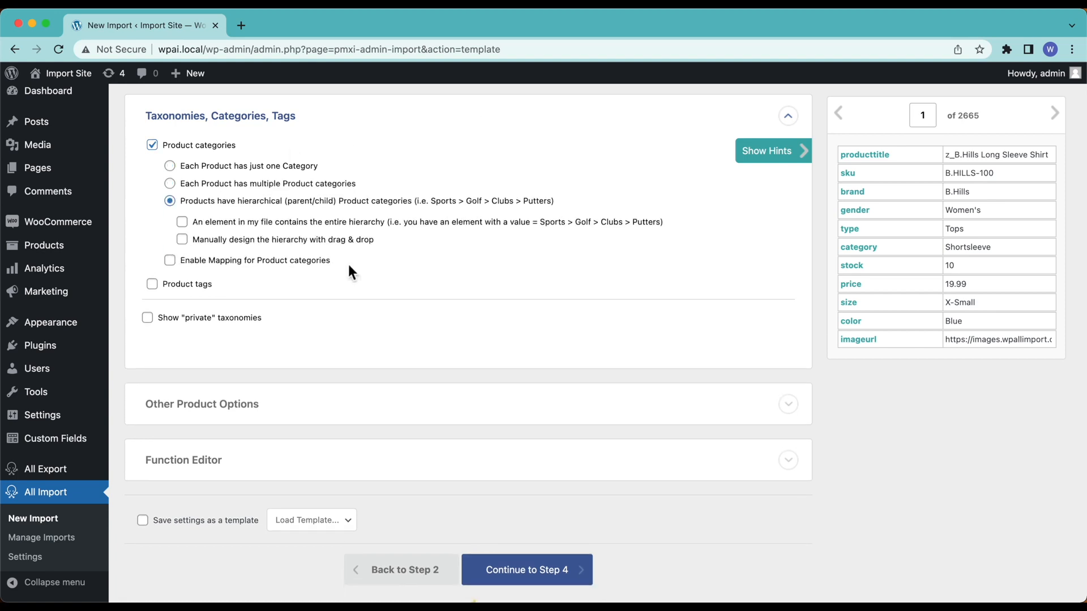
pyautogui.click(280, 244)
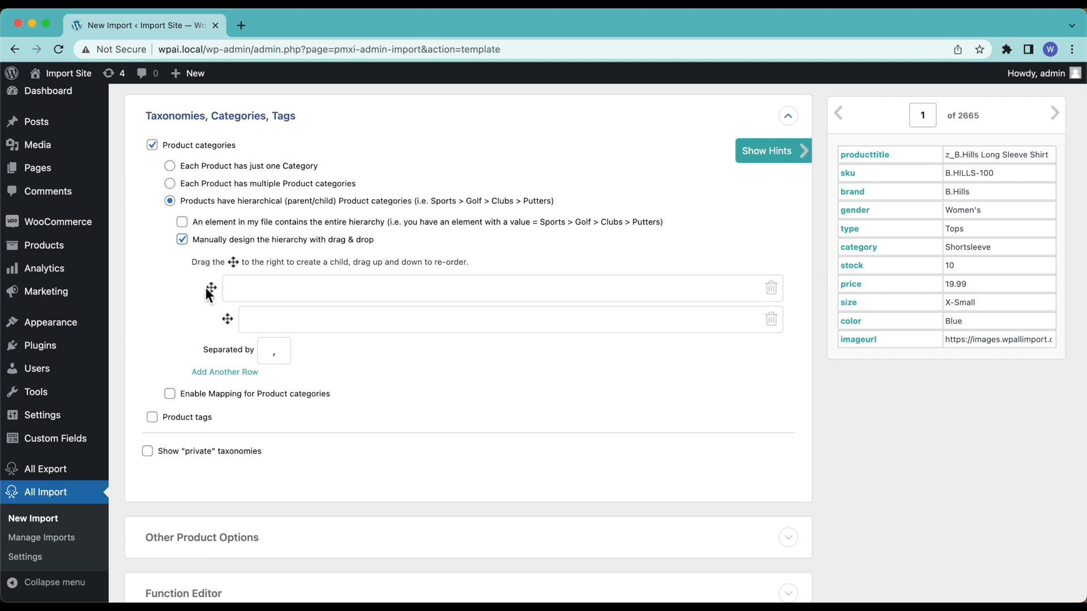
# Build a three-level category hierarchy with {gender[1]} as parent, {type[1]} as its child and {category[1]} as the third level.
pyautogui.moveTo(856, 214); pyautogui.dragTo(494, 289)
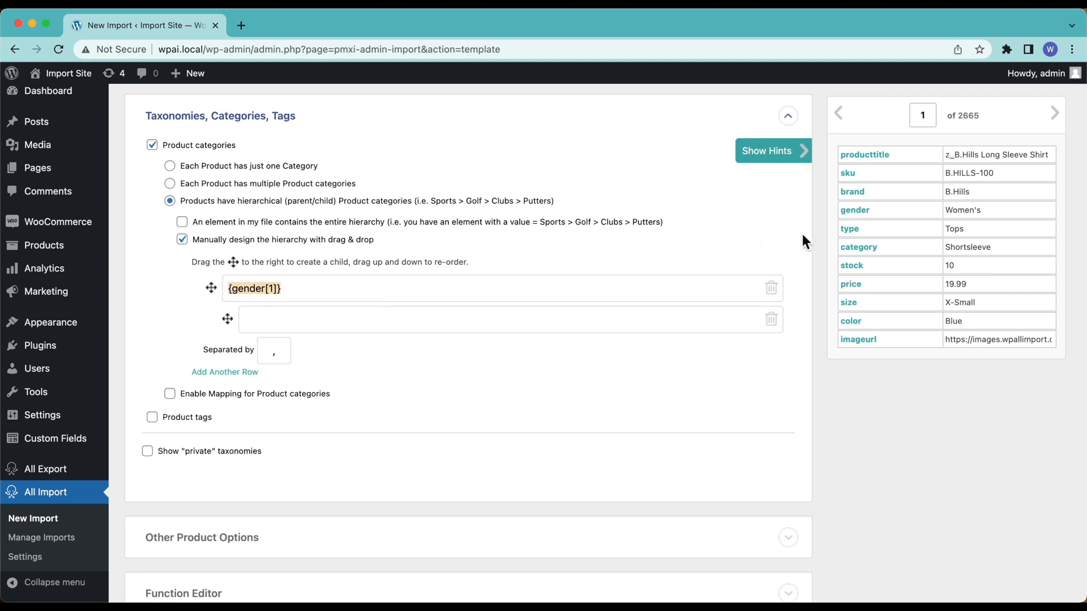
pyautogui.moveTo(850, 237); pyautogui.dragTo(561, 315)
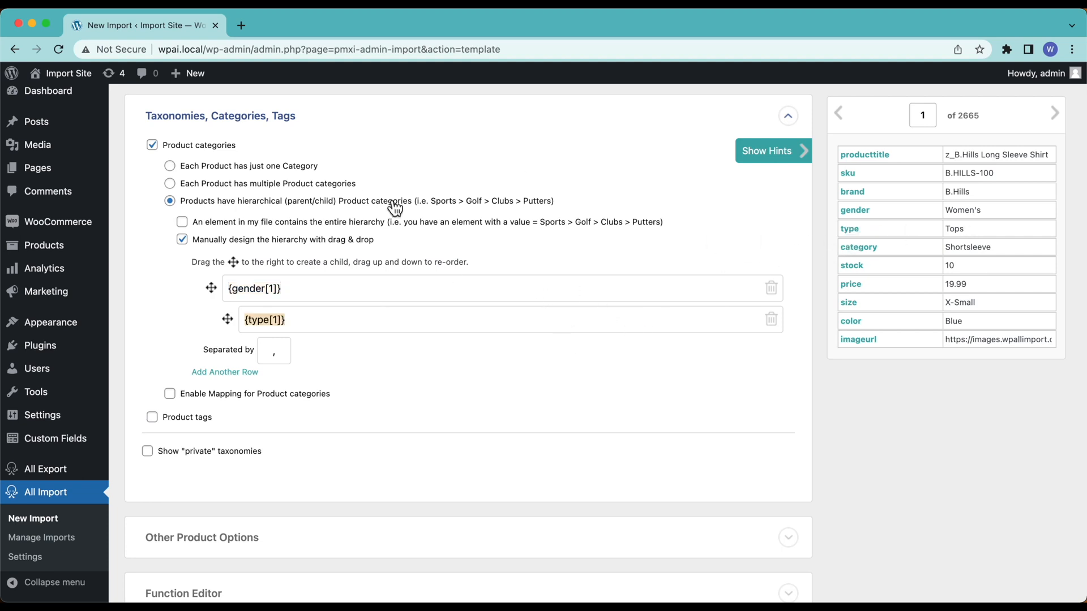
pyautogui.click(225, 372)
pyautogui.moveTo(219, 357); pyautogui.dragTo(252, 358)
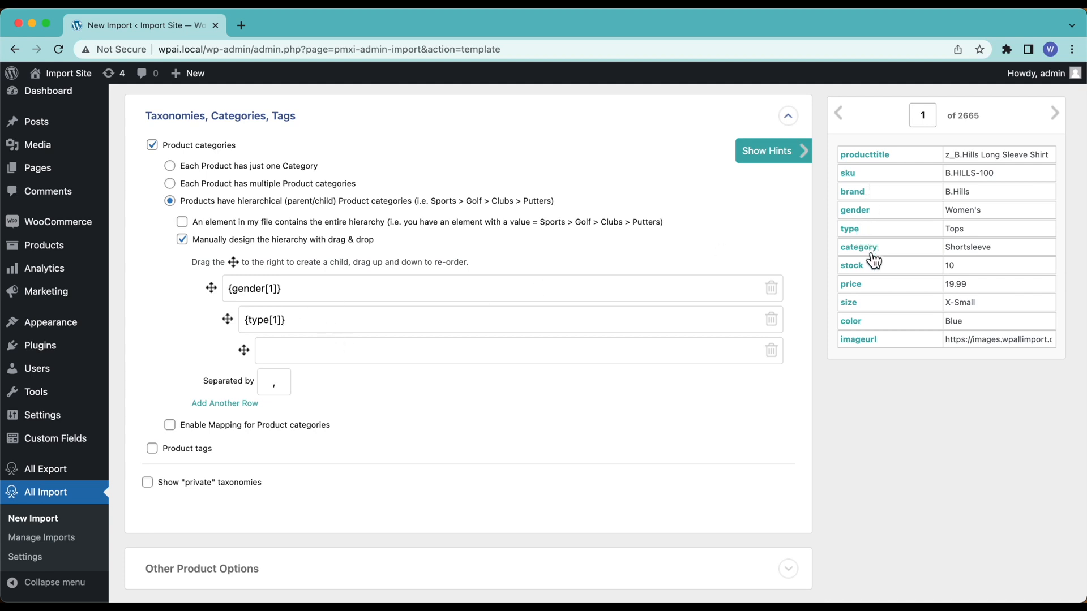
pyautogui.moveTo(872, 255); pyautogui.dragTo(692, 344)
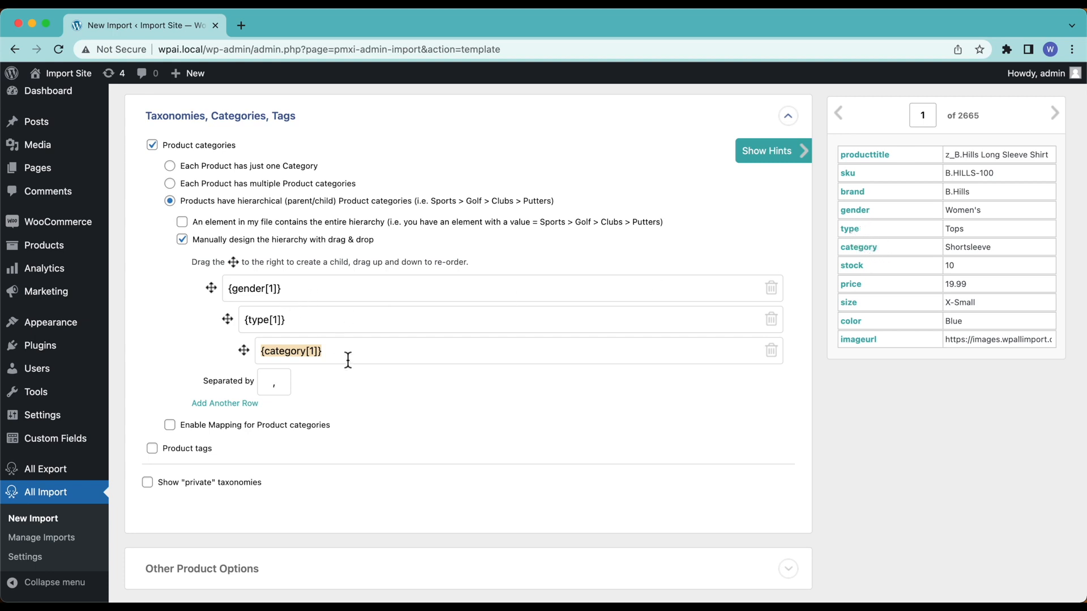
# Enable product tags with just one tag per product and map the tag to {brand[1]}.
pyautogui.scroll(2, 348, 360)
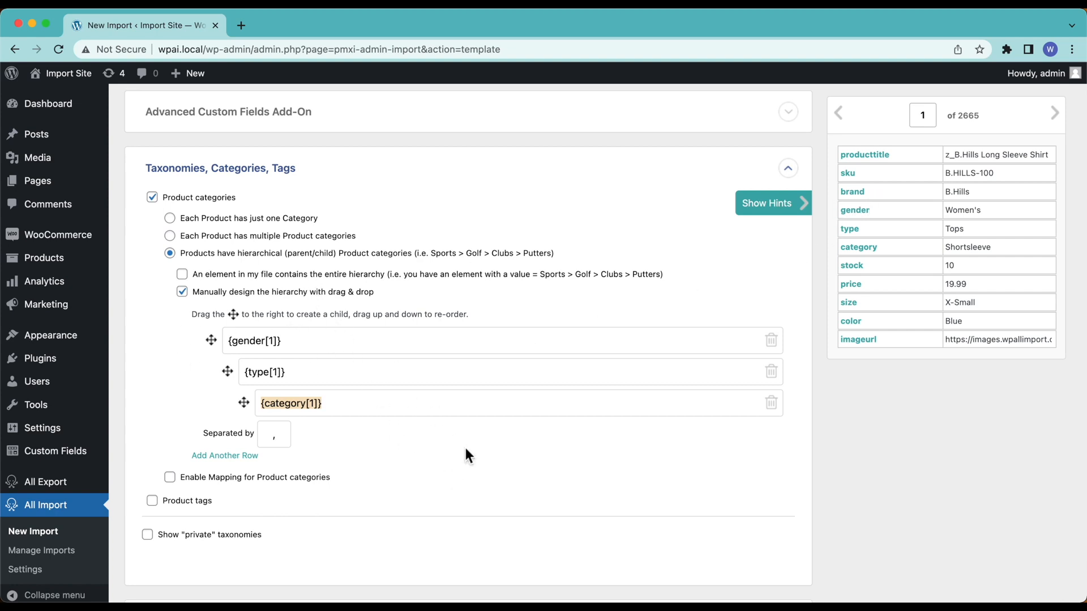
pyautogui.click(159, 503)
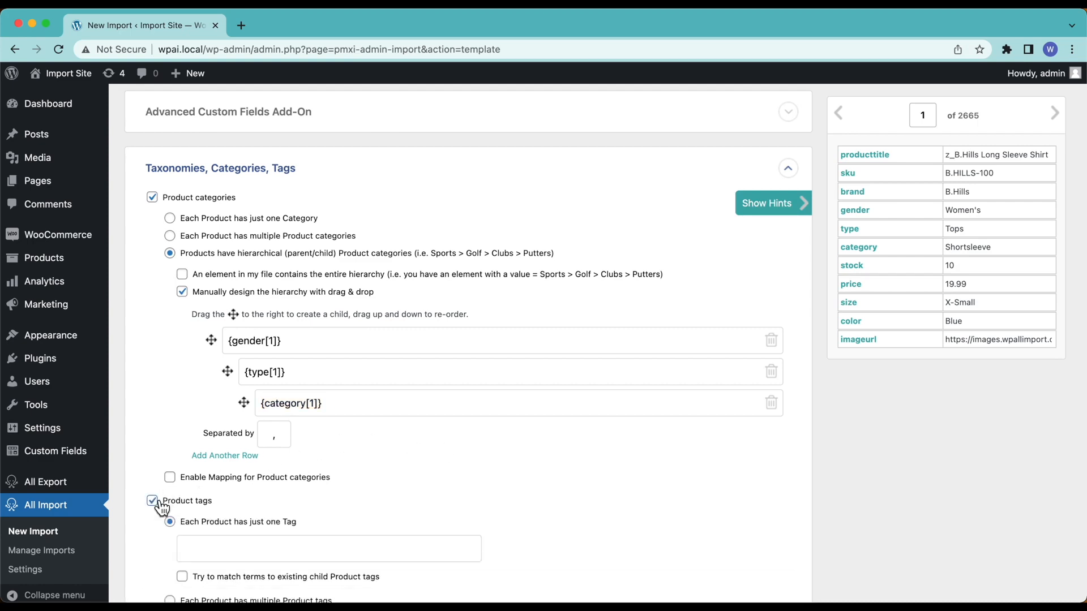
pyautogui.scroll(-5, 156, 499)
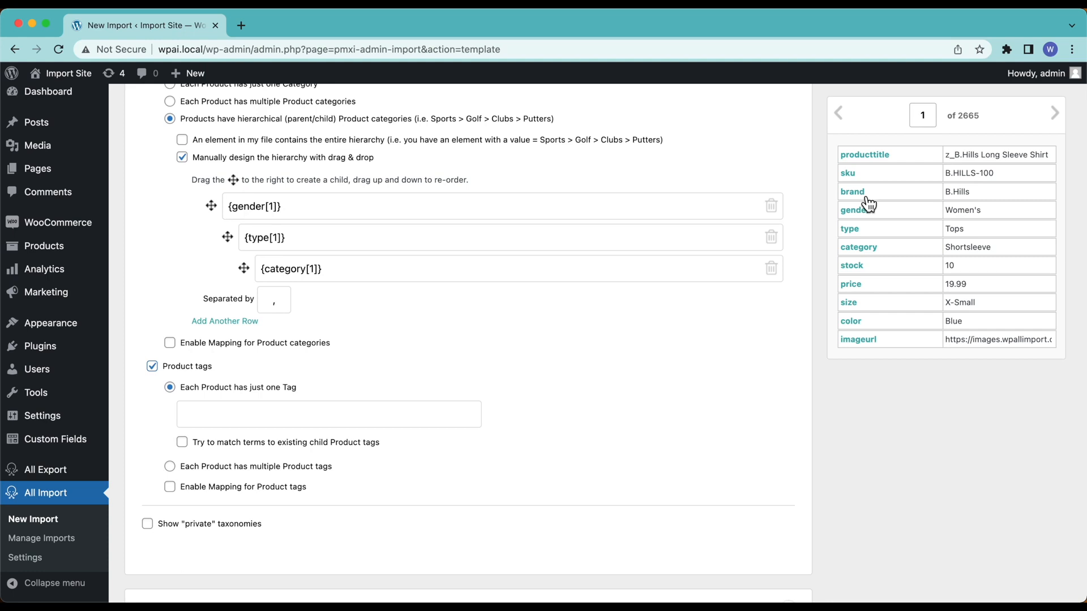
pyautogui.moveTo(869, 204); pyautogui.dragTo(335, 413)
pyautogui.scroll(1, 247, 180)
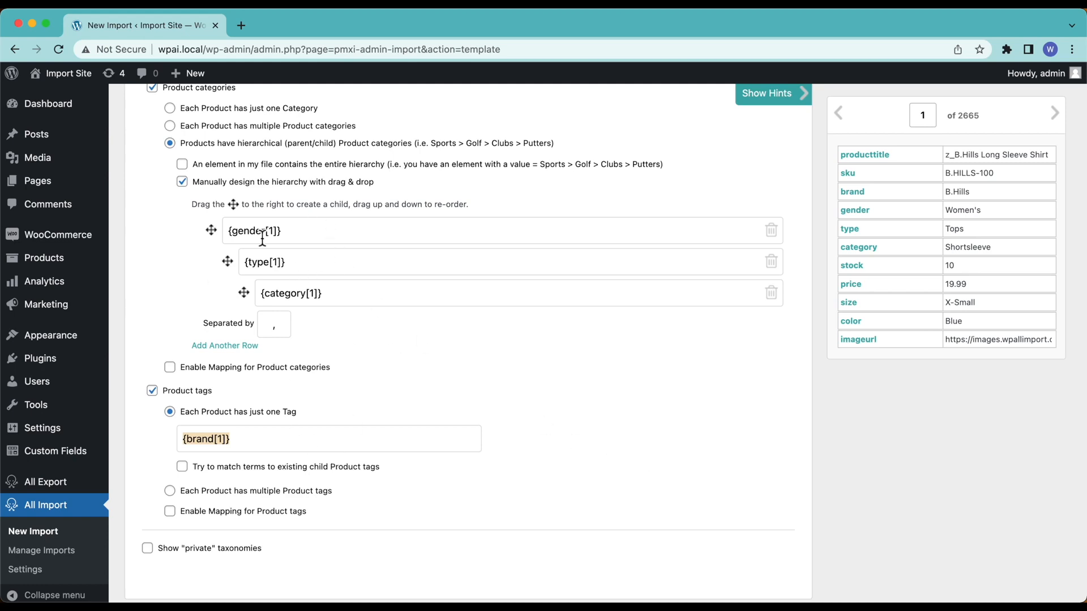
pyautogui.scroll(-1, 437, 371)
pyautogui.scroll(5, 437, 371)
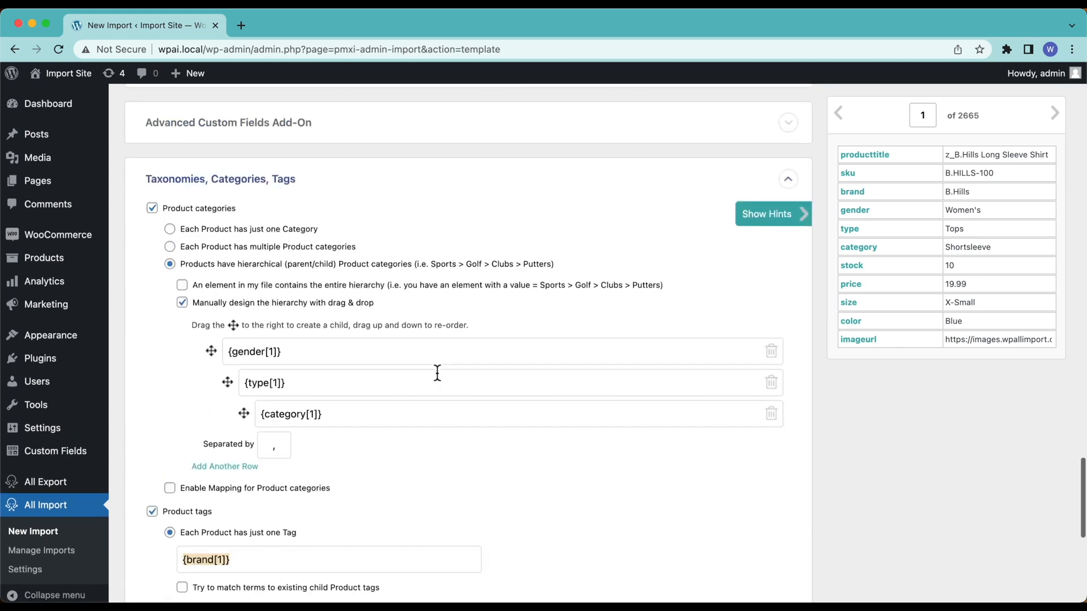
pyautogui.scroll(-5, 408, 392)
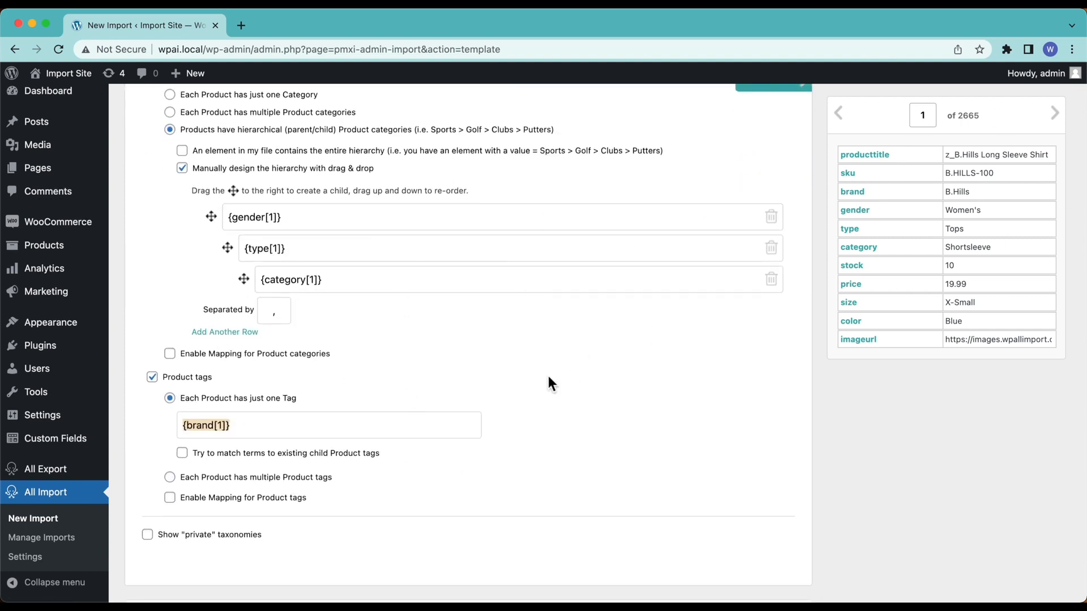
pyautogui.scroll(2, 548, 383)
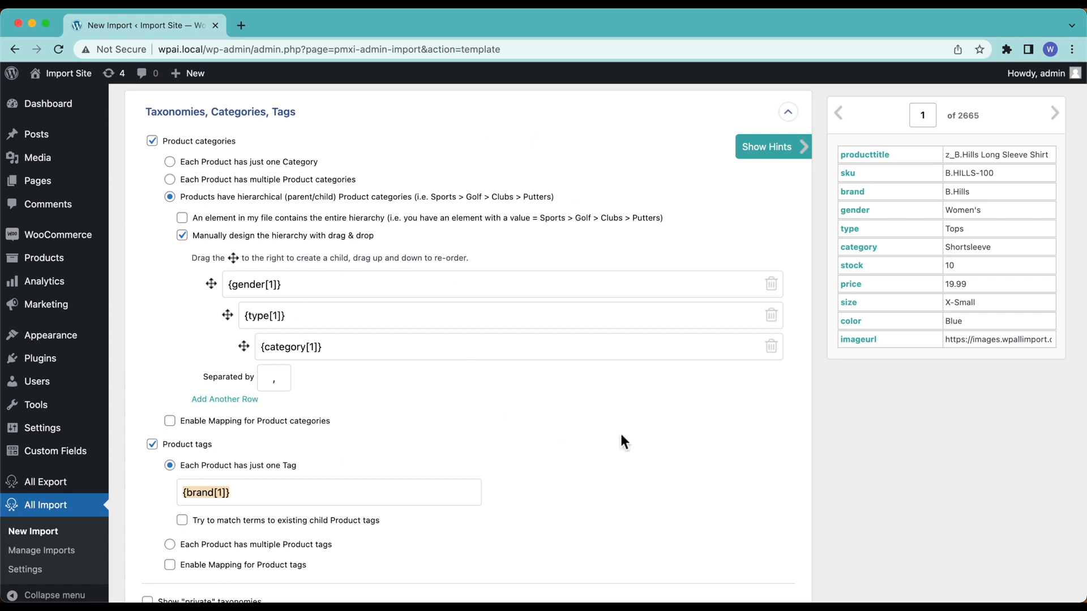
# Examine the other product options, from post status and dates to page template and menu order, and collapse the section.
pyautogui.scroll(-10, 621, 435)
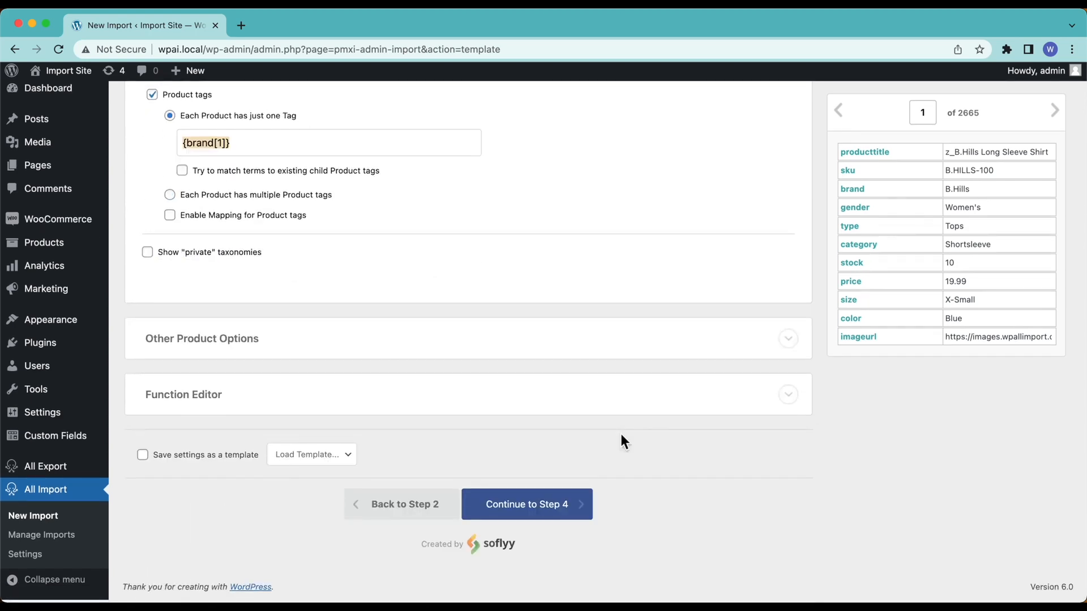
pyautogui.click(320, 355)
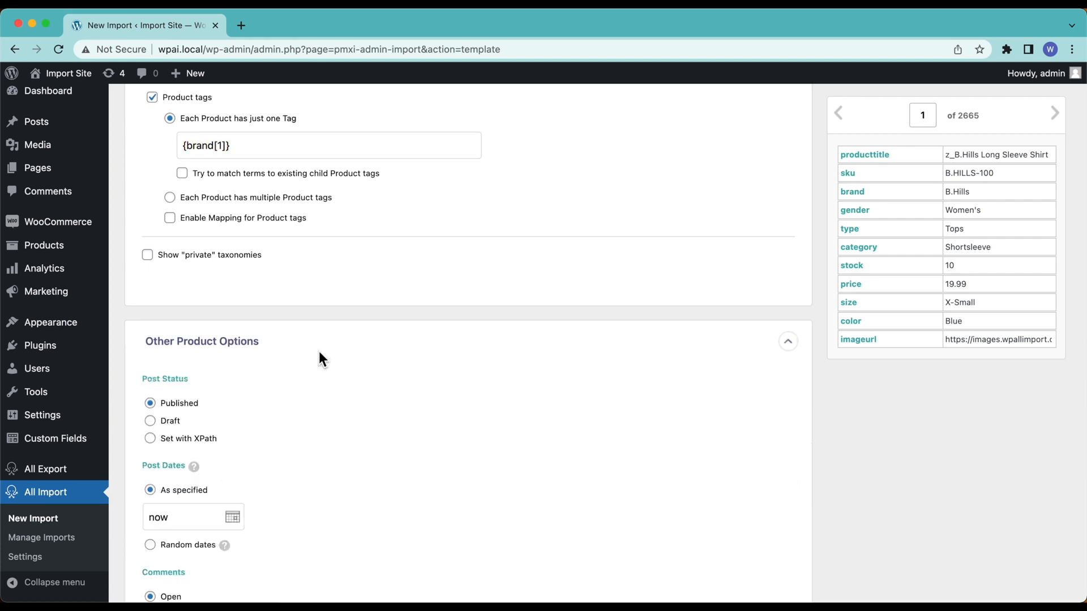
pyautogui.scroll(-5, 318, 351)
pyautogui.scroll(-5, 266, 456)
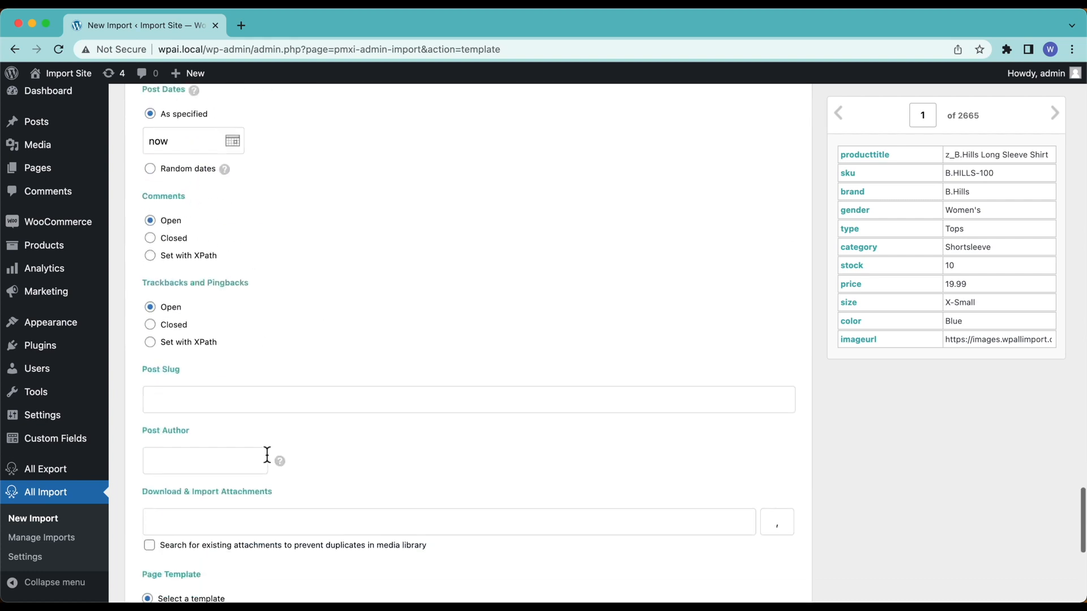
pyautogui.scroll(-5, 378, 353)
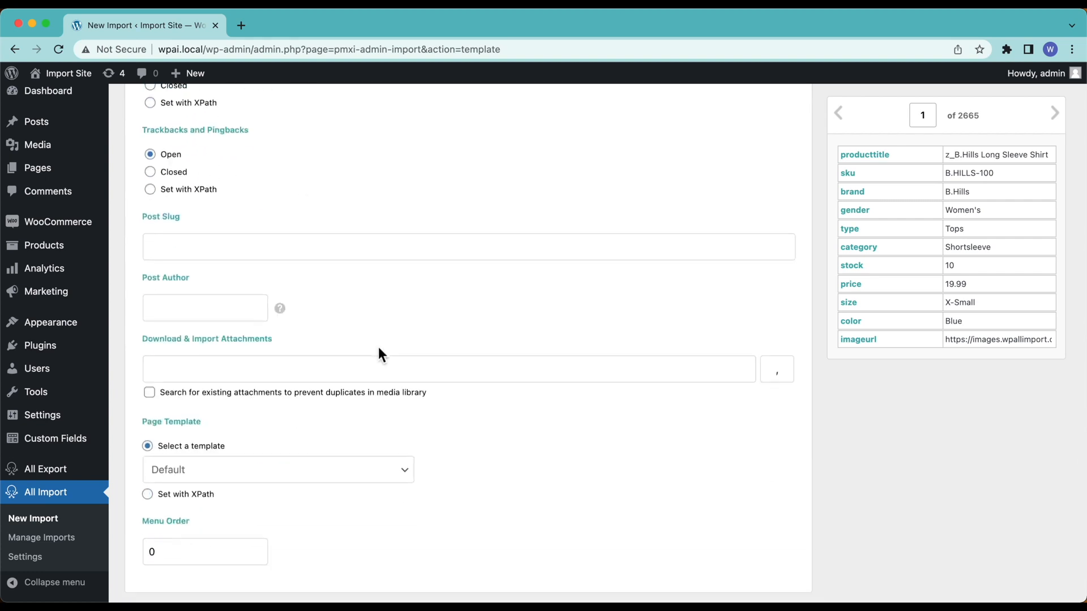
pyautogui.scroll(-3, 379, 348)
pyautogui.scroll(12, 379, 348)
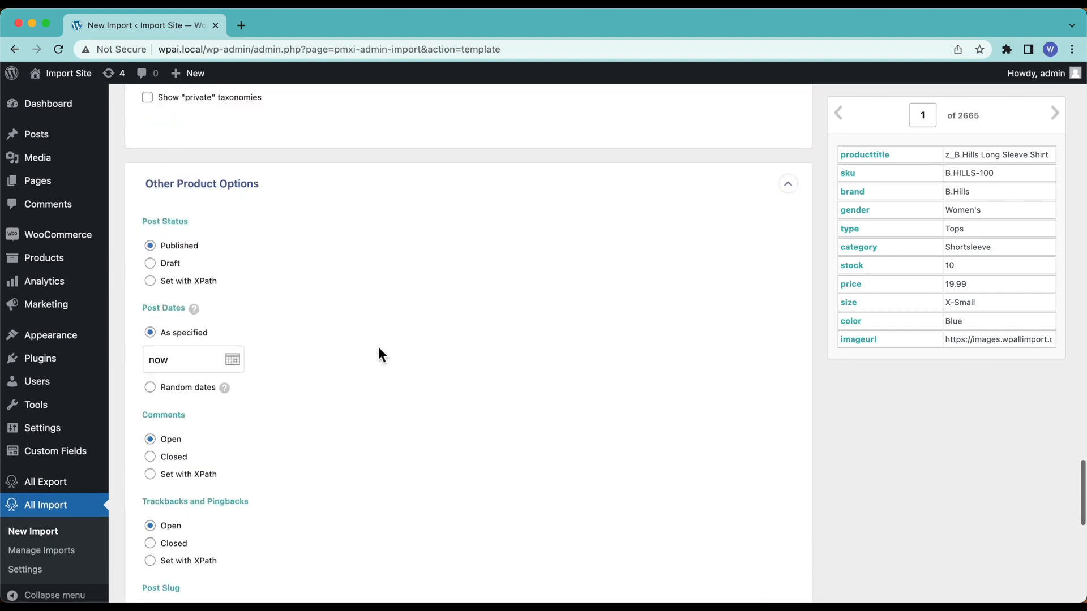
pyautogui.scroll(-2, 379, 295)
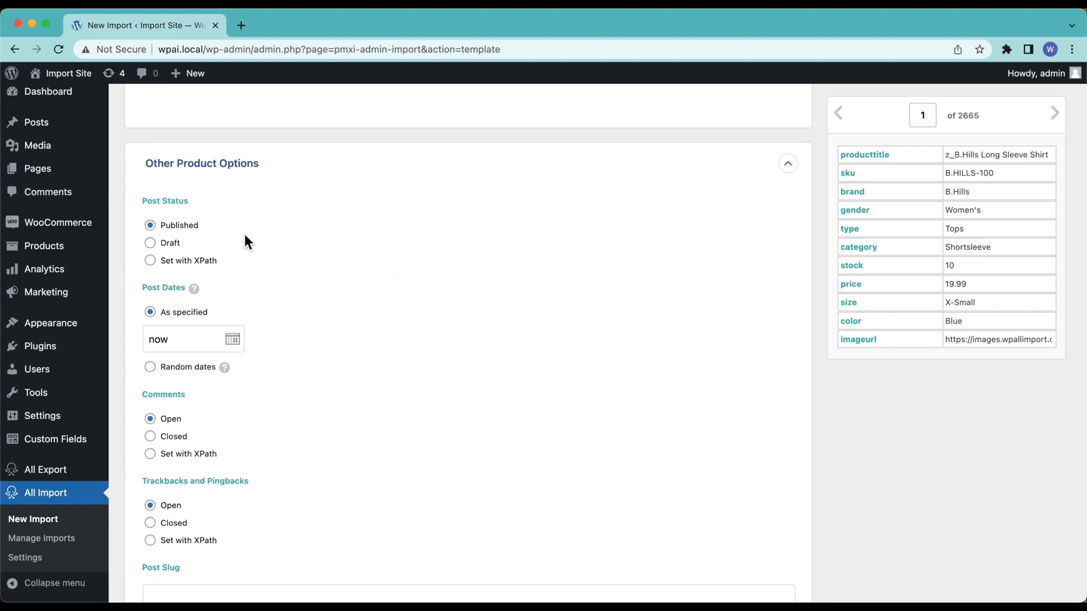
pyautogui.scroll(-15, 487, 399)
pyautogui.scroll(20, 487, 402)
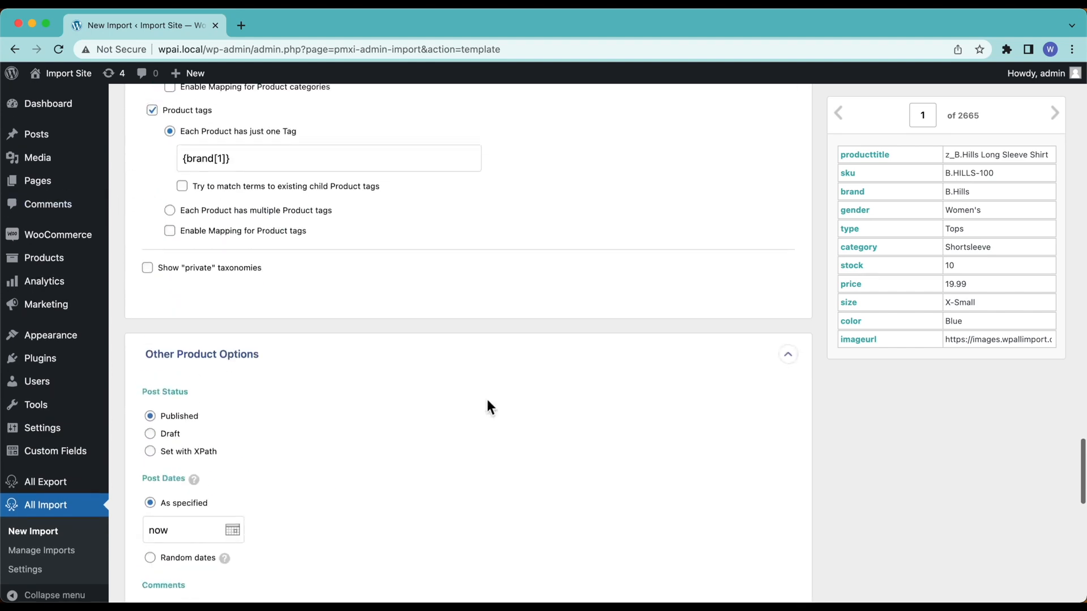
pyautogui.click(435, 359)
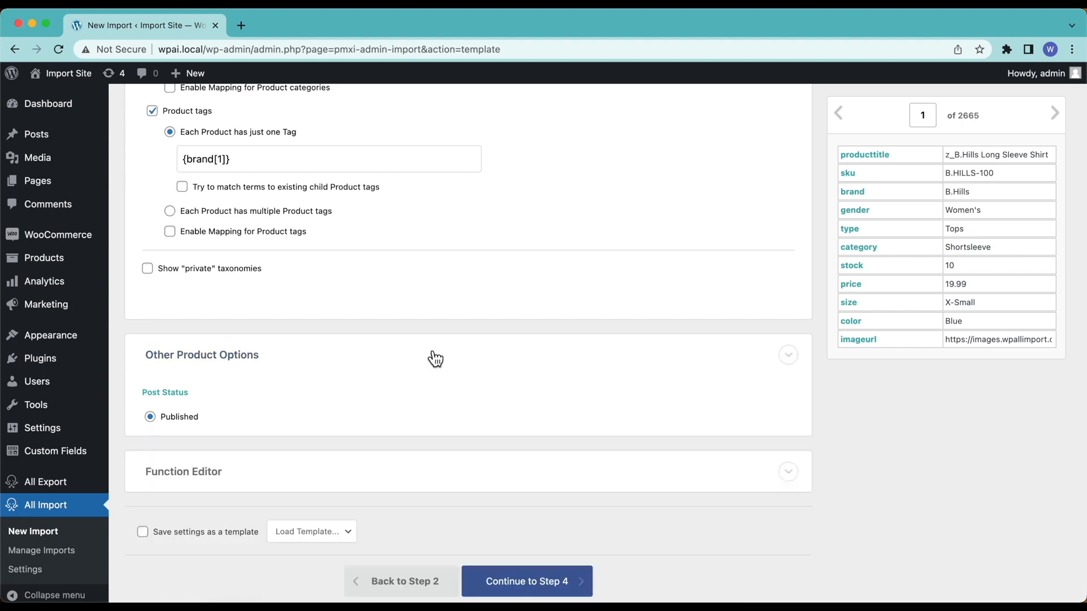
# Expand the function editor section and review the image text, stock and general price mappings elsewhere in the template.
pyautogui.click(275, 402)
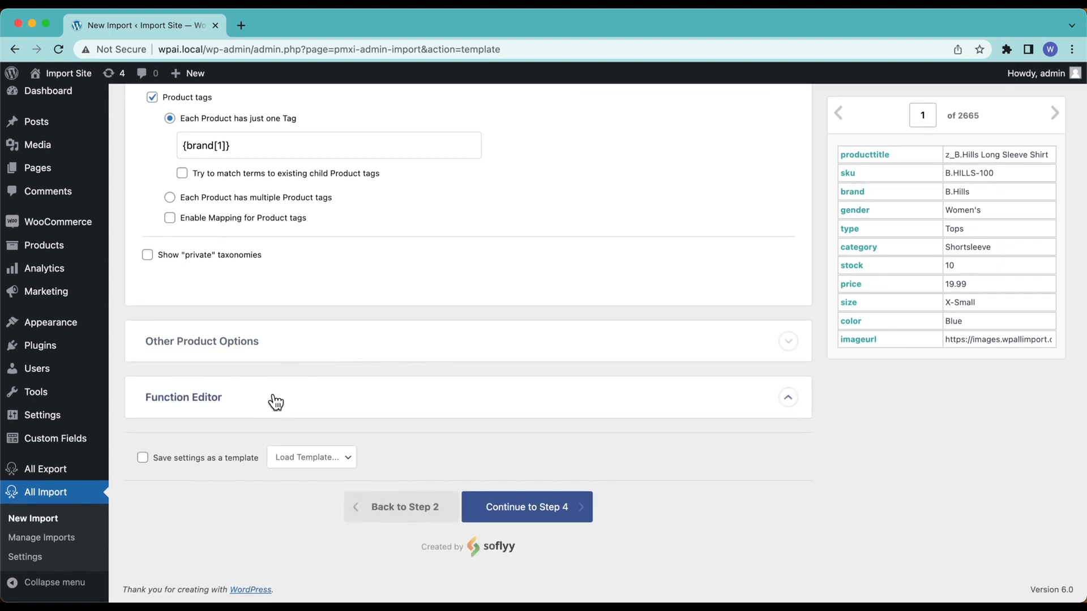
pyautogui.scroll(15, 275, 402)
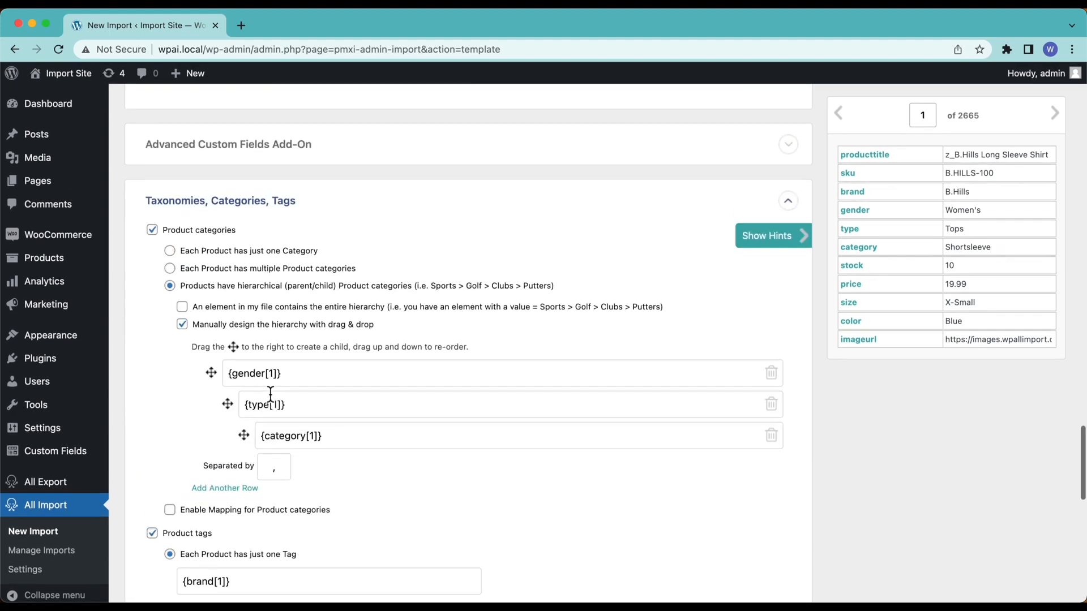
pyautogui.click(279, 183)
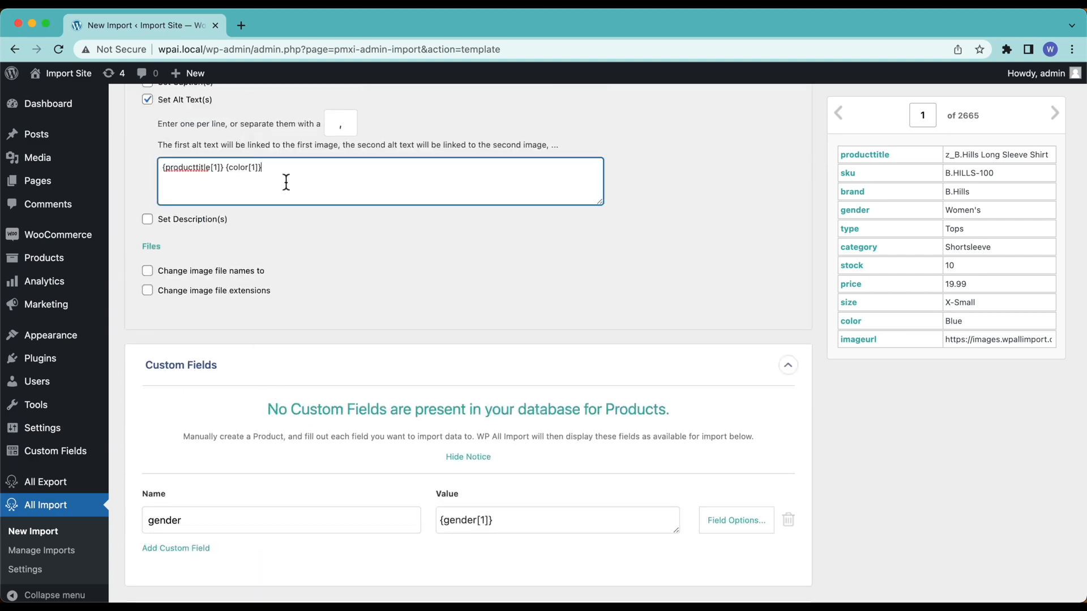
pyautogui.scroll(6, 283, 180)
pyautogui.click(264, 409)
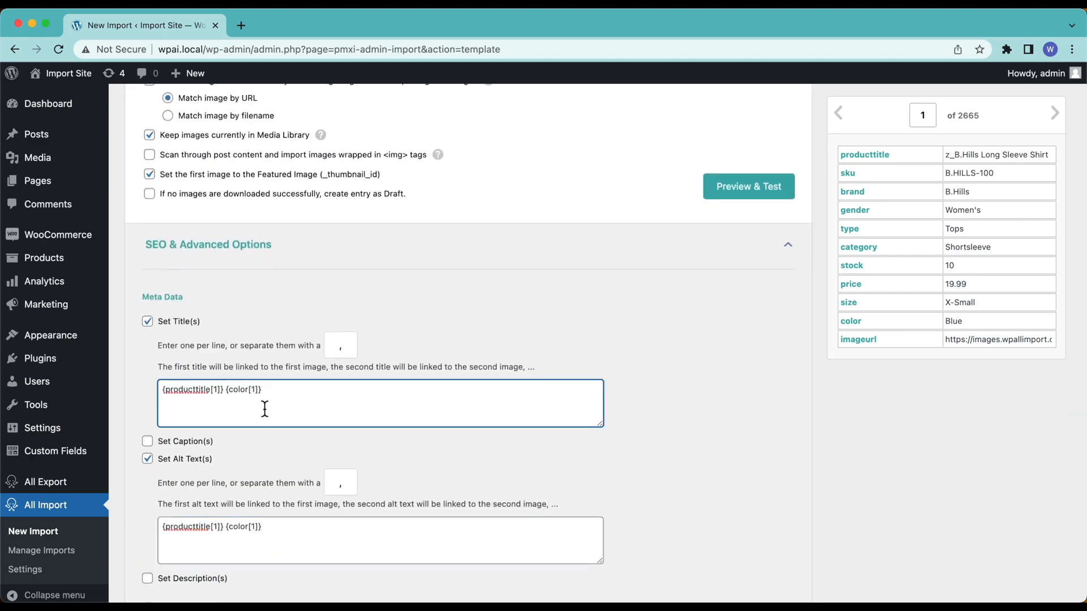
pyautogui.scroll(6, 265, 409)
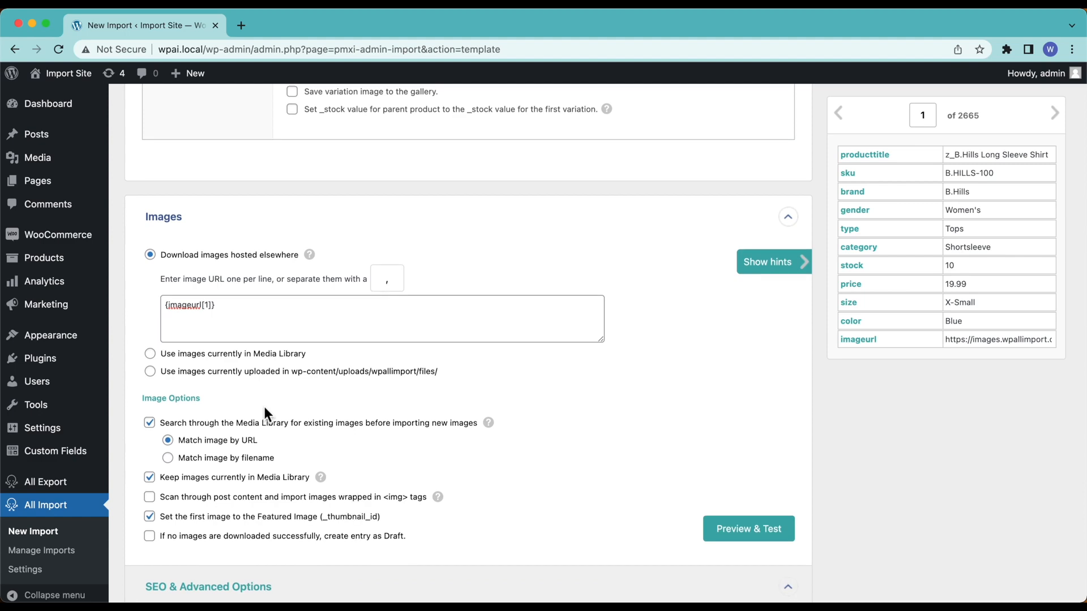
pyautogui.scroll(15, 384, 334)
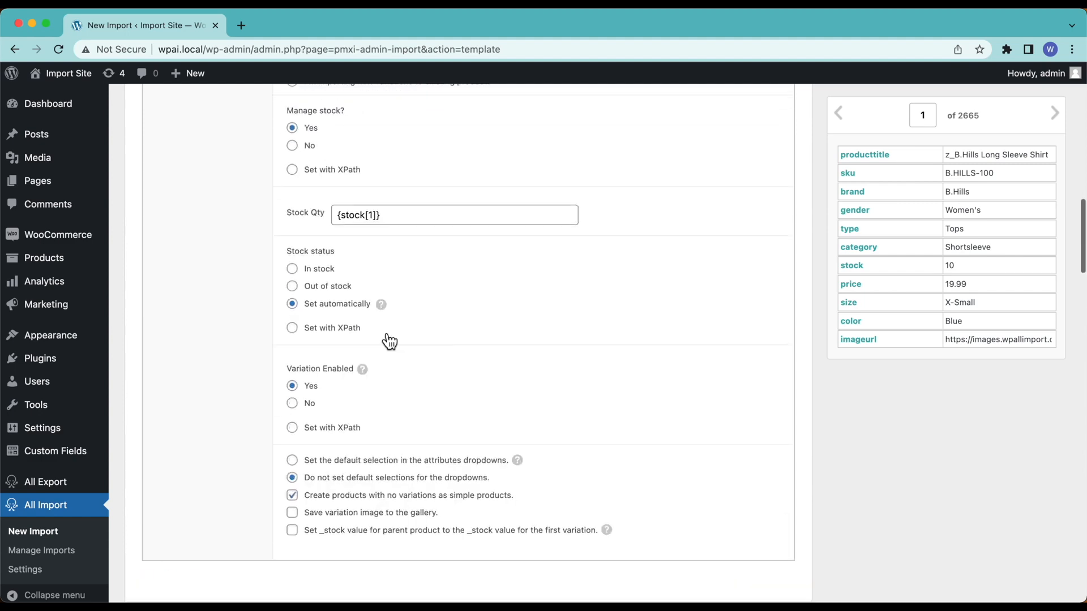
pyautogui.scroll(4, 384, 333)
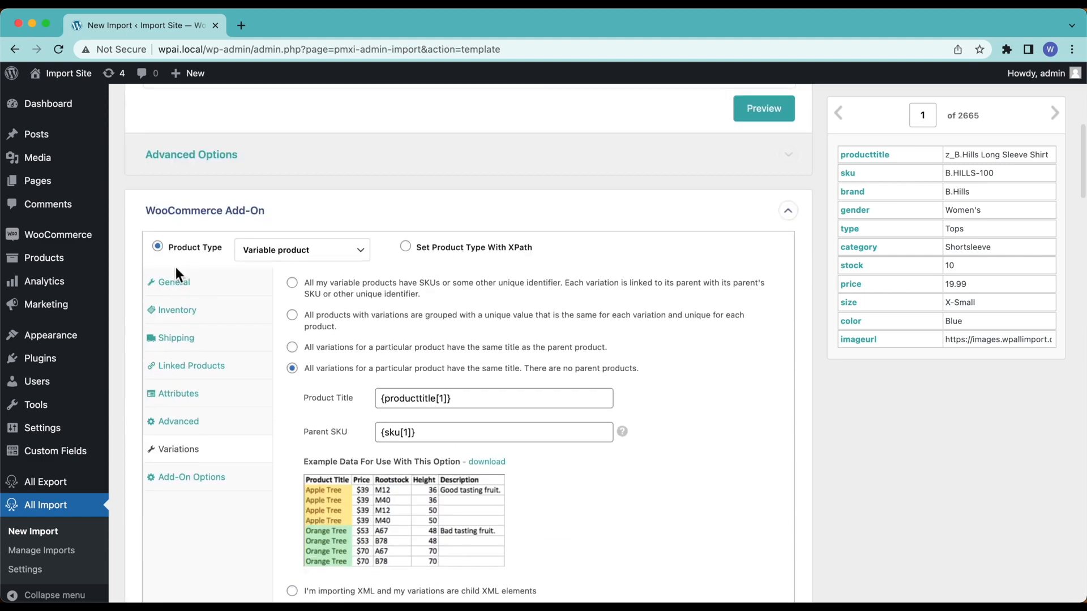
pyautogui.click(173, 290)
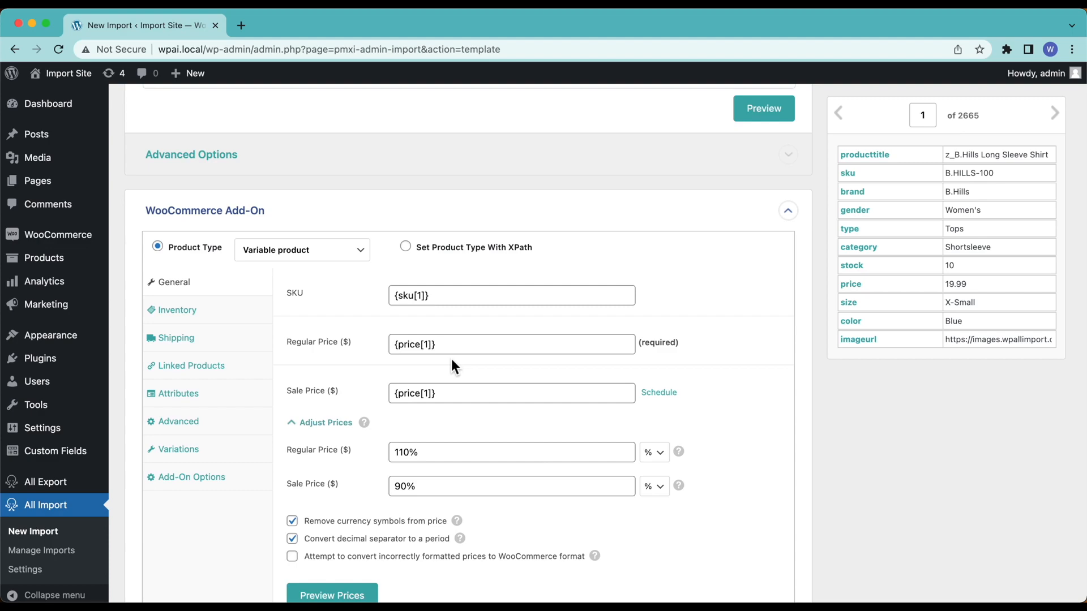
# Compare the PHP function editor with the product price fields and collapse the editor section.
pyautogui.scroll(-20, 450, 359)
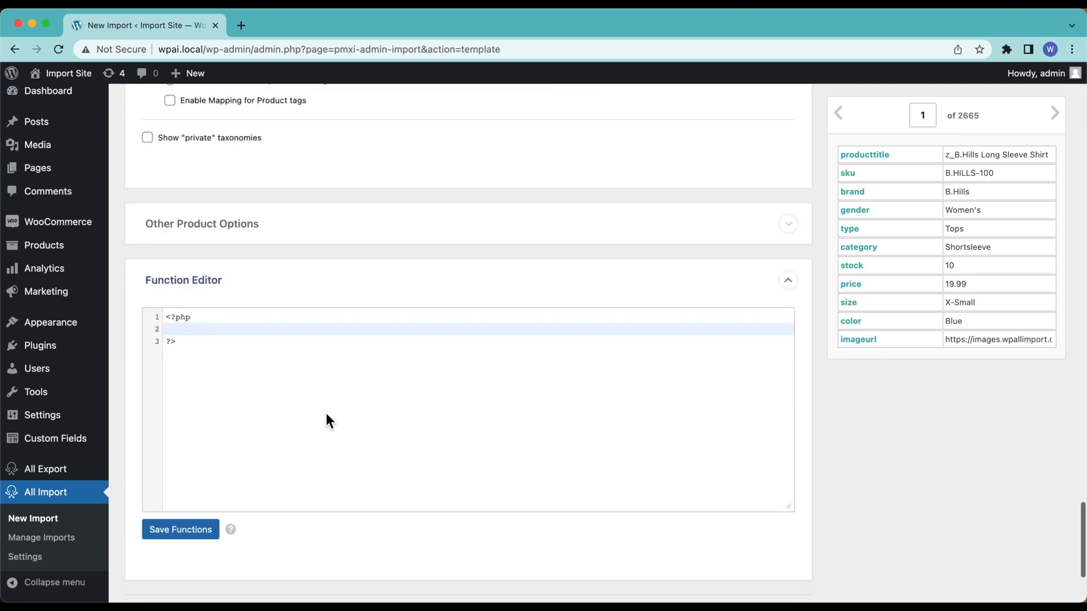
pyautogui.scroll(20, 326, 416)
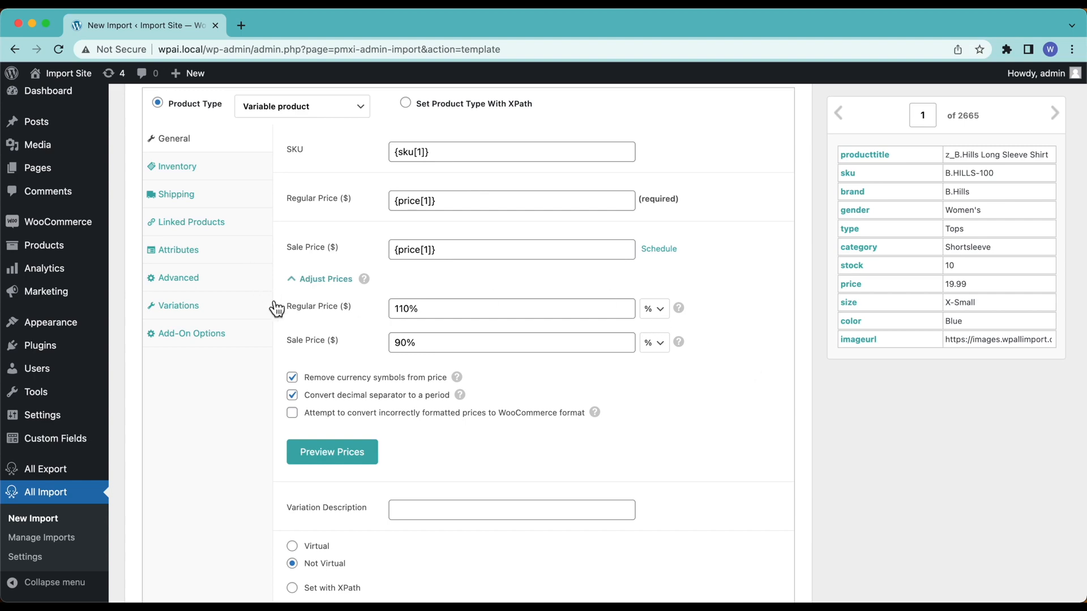
pyautogui.scroll(-20, 270, 416)
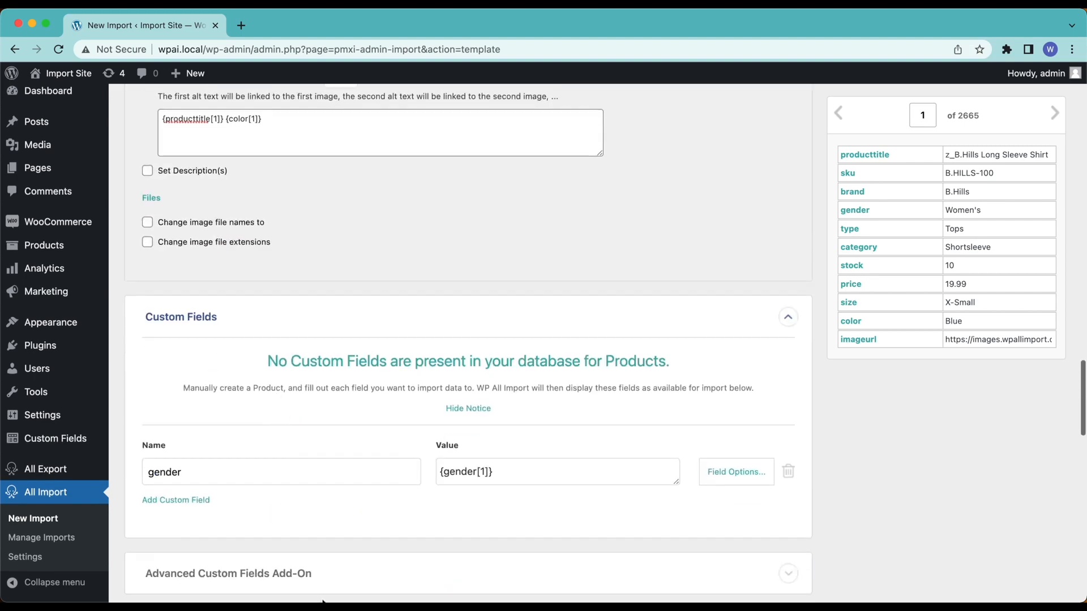
pyautogui.scroll(-10, 269, 417)
pyautogui.scroll(-10, 301, 453)
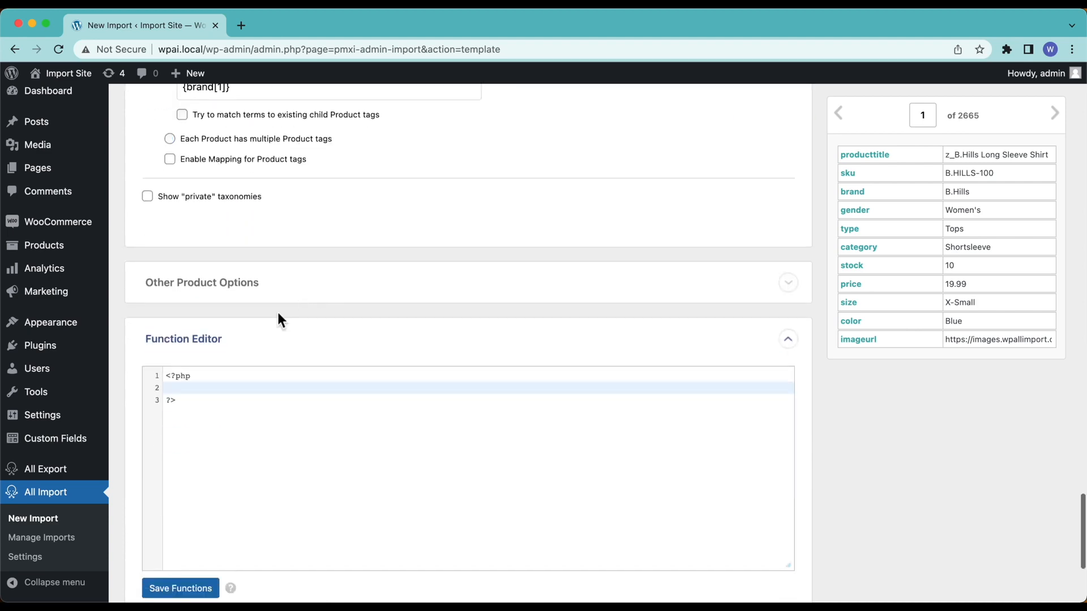
pyautogui.click(243, 340)
# Review the whole import template, from the title and description through prices and custom fields to the taxonomies.
pyautogui.scroll(15, 243, 339)
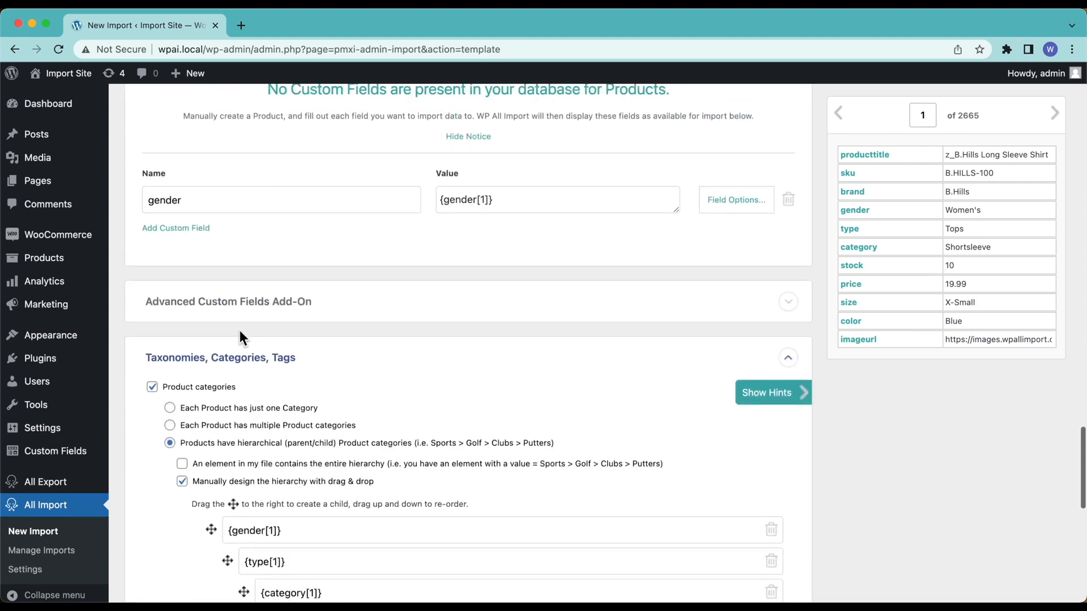
pyautogui.scroll(-10, 240, 330)
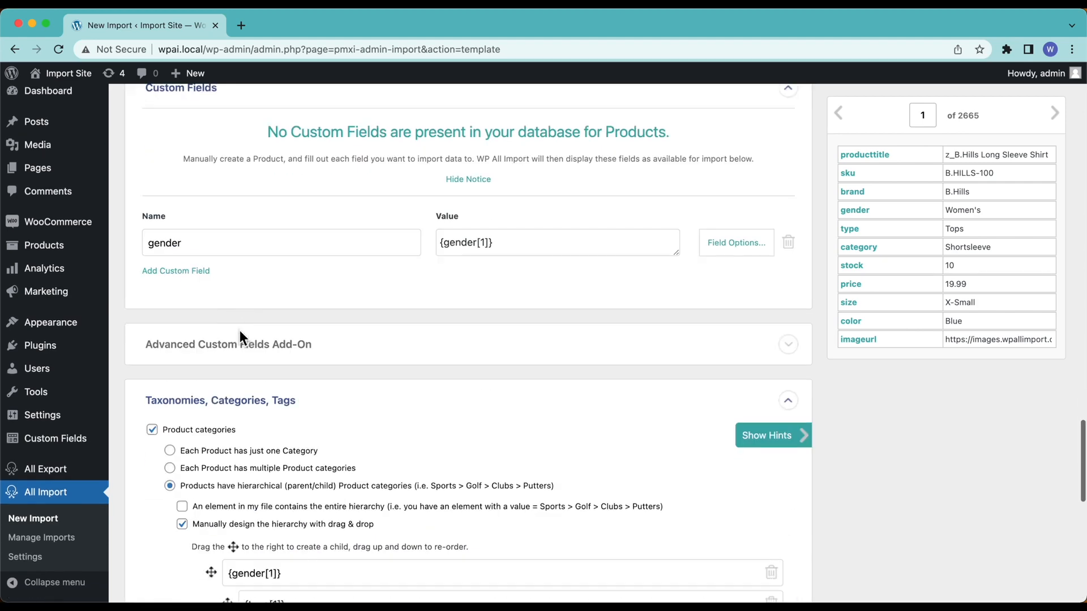
pyautogui.scroll(17, 239, 331)
pyautogui.scroll(15, 240, 331)
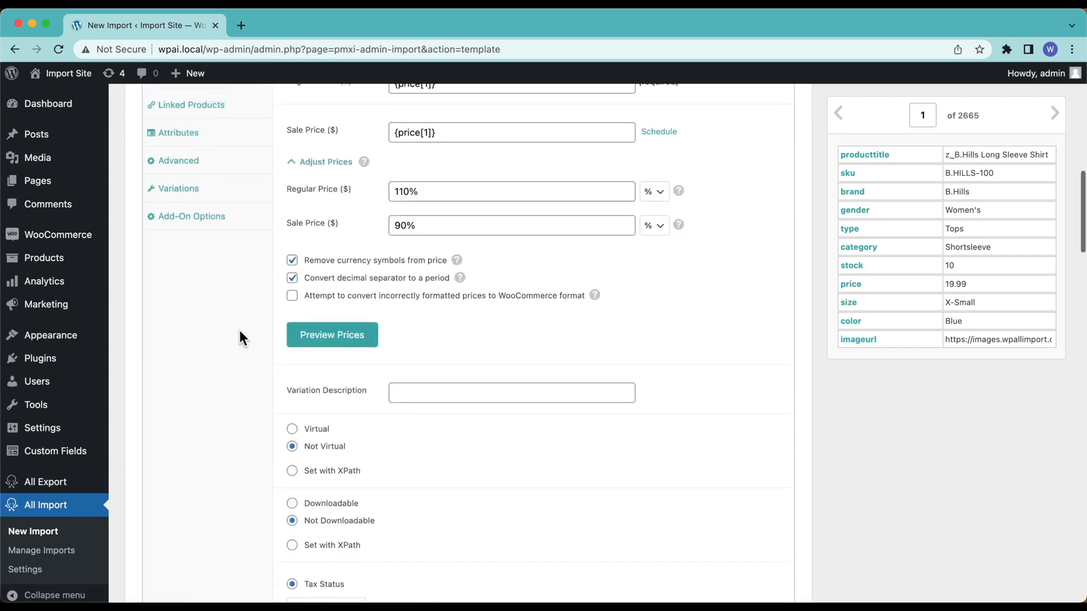
pyautogui.scroll(5, 239, 334)
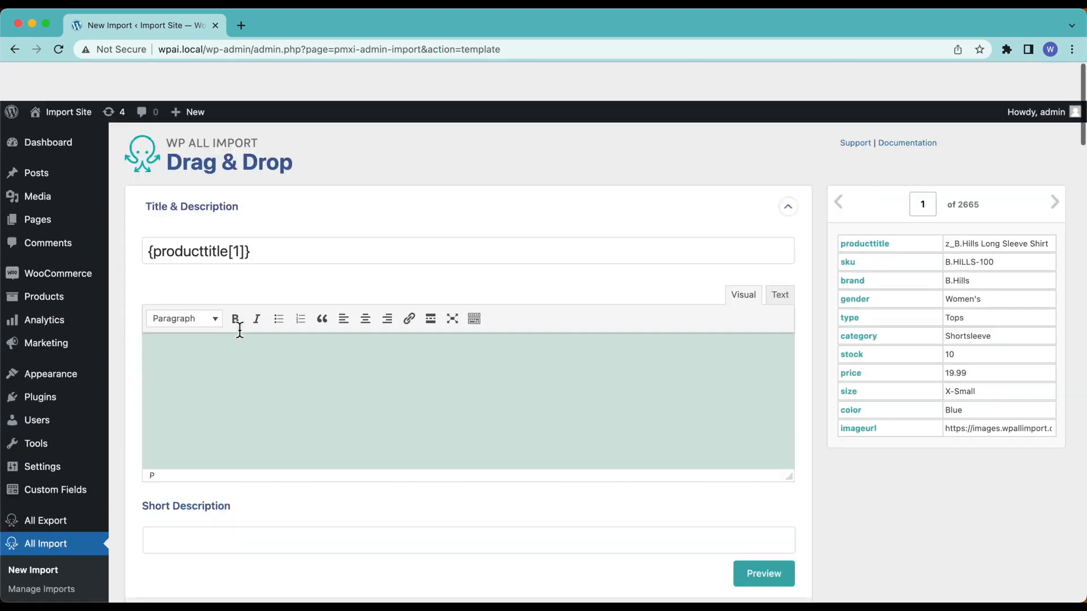
pyautogui.scroll(-10, 240, 334)
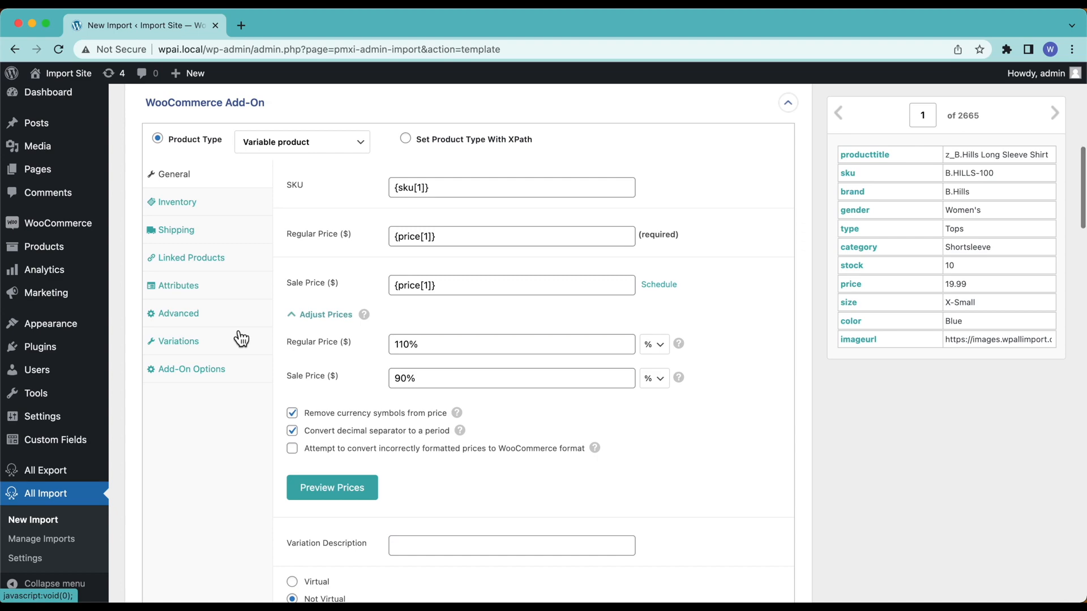
pyautogui.scroll(10, 241, 338)
pyautogui.scroll(-20, 240, 330)
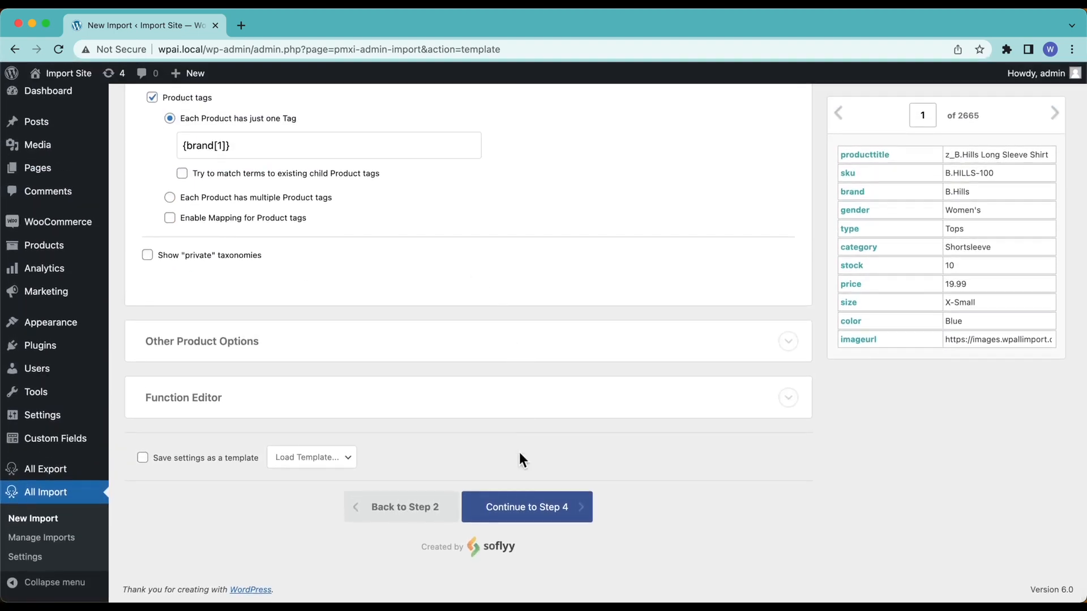
# Continue to the import settings, auto-detect the unique identifier and check the end of its expression.
pyautogui.click(522, 519)
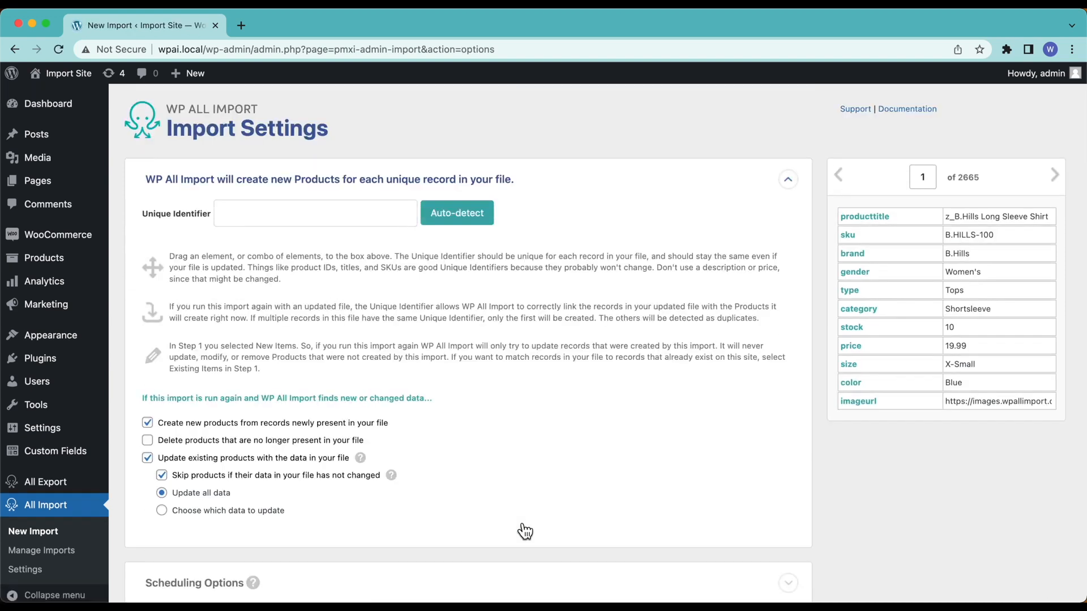
pyautogui.click(469, 218)
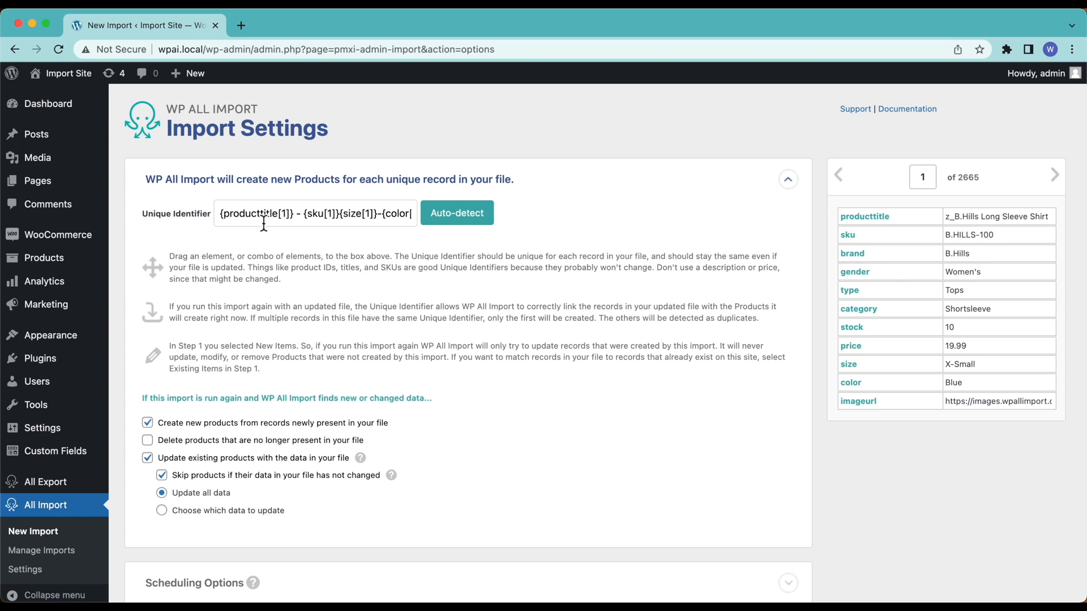
pyautogui.click(381, 218)
pyautogui.press('End')
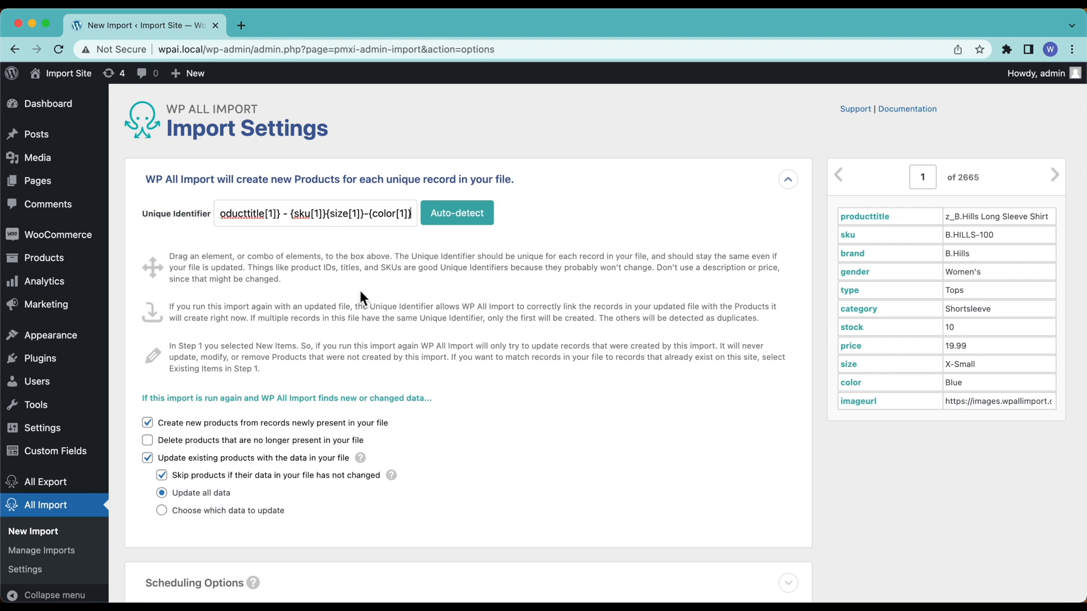
# Examine the rules for creating, deleting and updating products on repeat imports, plus the advanced speed settings, and collapse the advanced section.
pyautogui.scroll(-5, 360, 290)
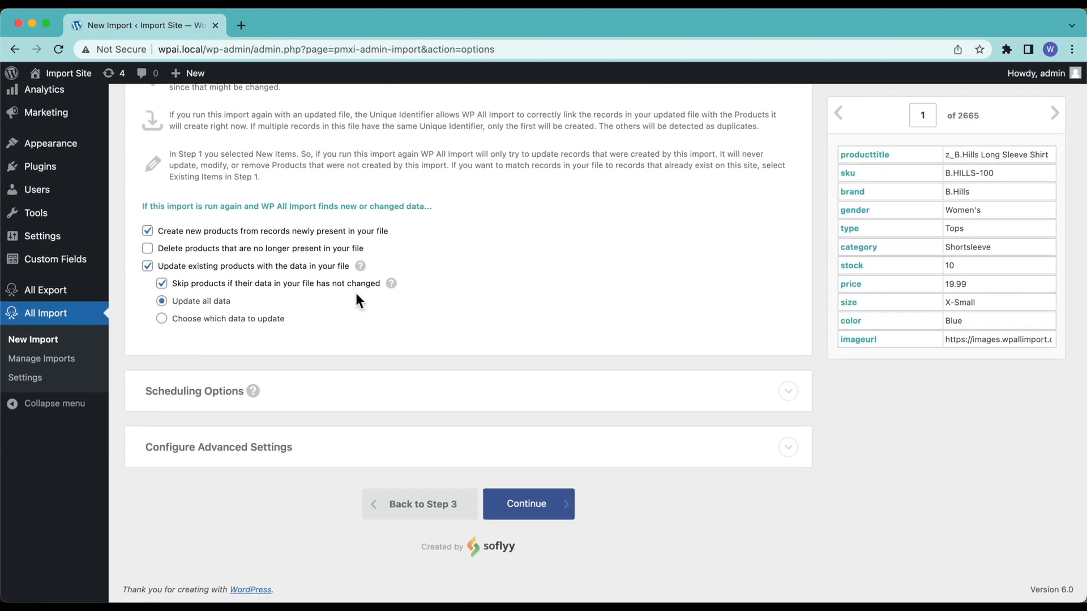
pyautogui.moveTo(176, 206); pyautogui.dragTo(263, 207)
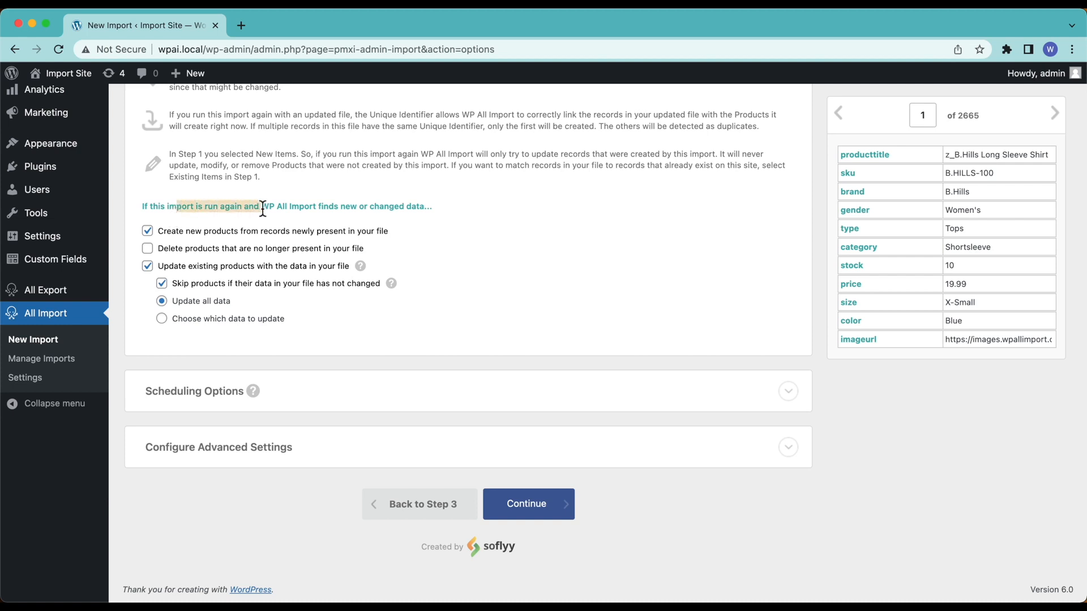
pyautogui.click(263, 208)
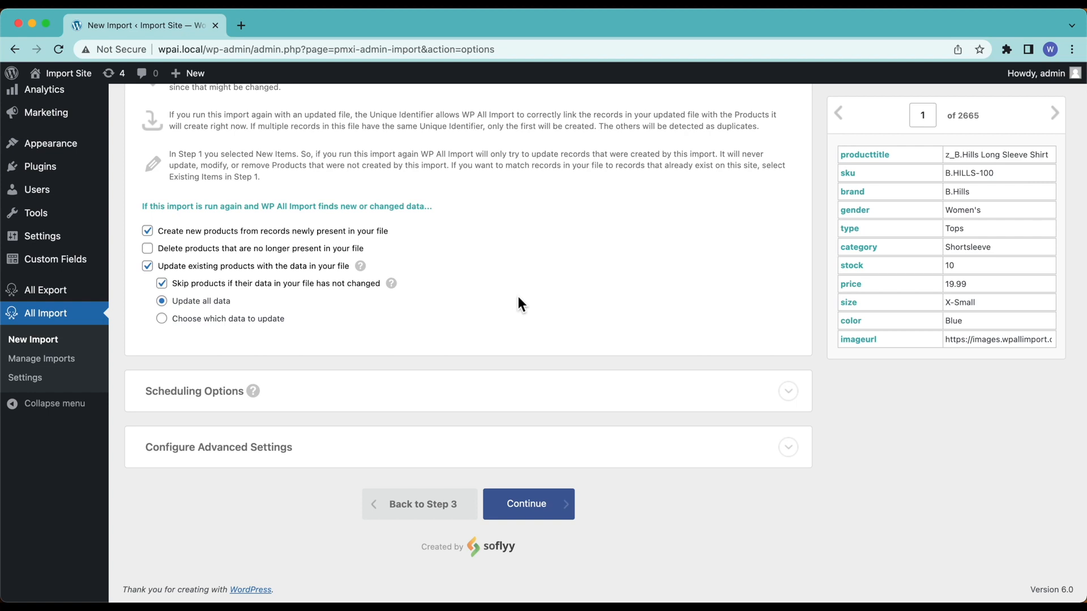
pyautogui.scroll(2, 367, 193)
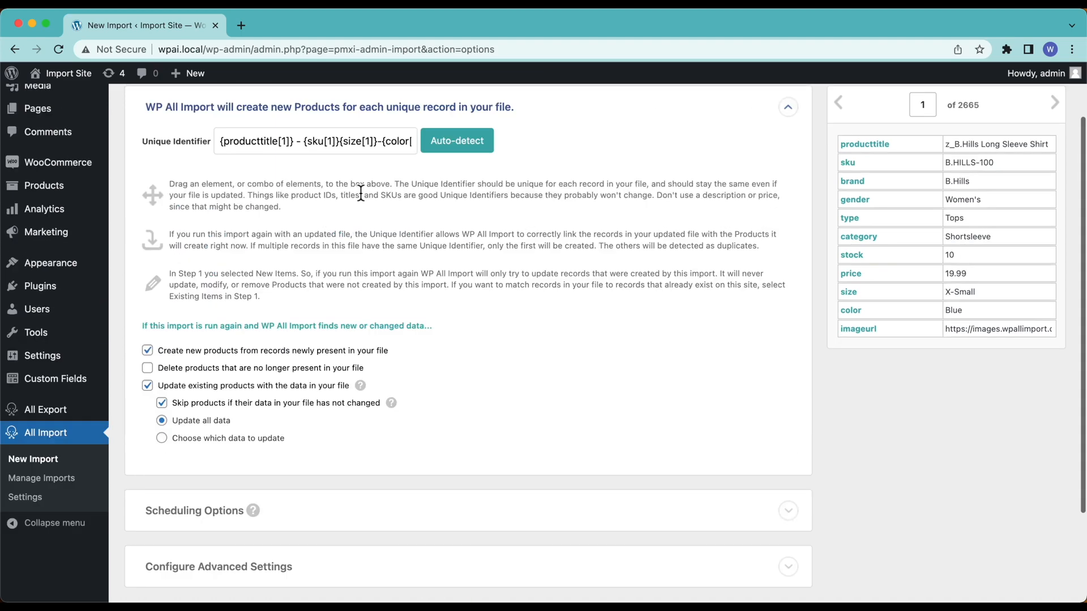
pyautogui.scroll(-2, 360, 190)
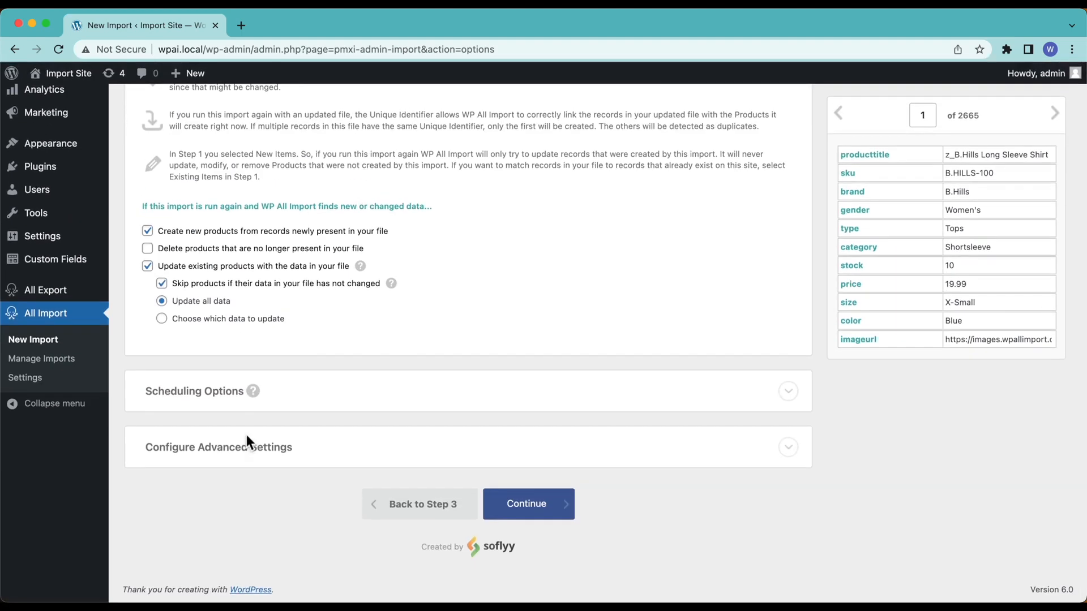
pyautogui.click(246, 434)
pyautogui.scroll(-5, 246, 442)
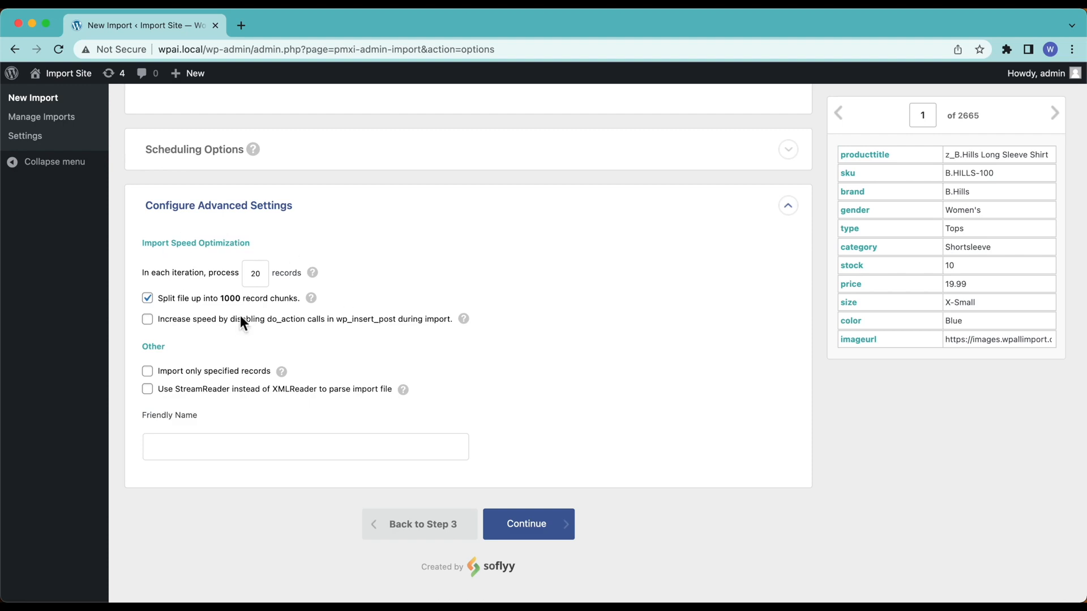
pyautogui.click(388, 214)
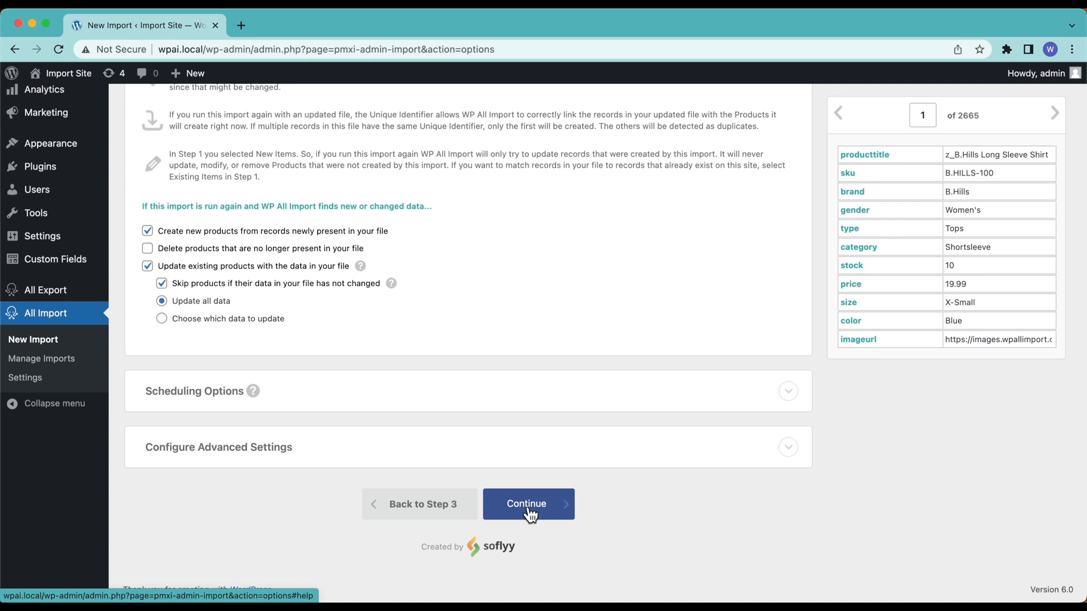
# Accept the import settings, continue to the import summary, and confirm and run the import.
pyautogui.click(528, 505)
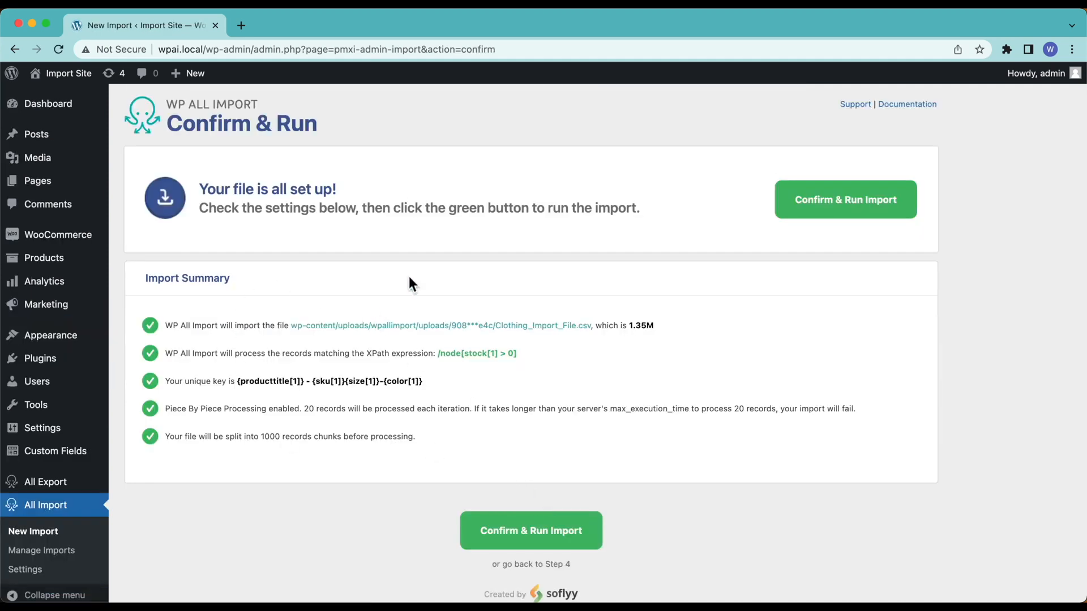
pyautogui.click(821, 215)
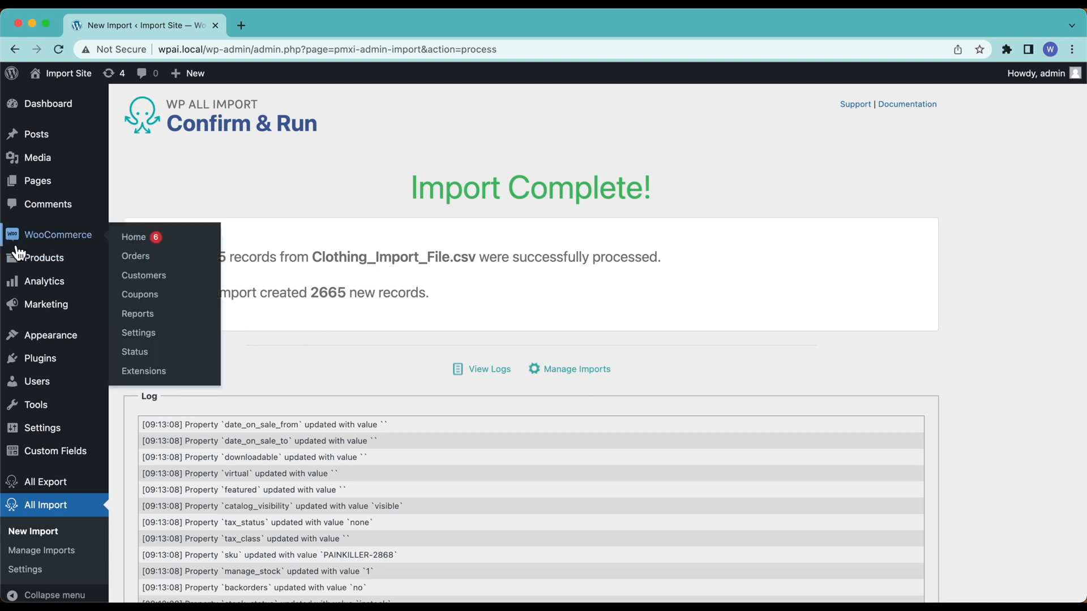
# Open the list of all products and examine the imported items and the category hierarchy offered for filtering.
pyautogui.moveTo(102, 260)
pyautogui.click(170, 261)
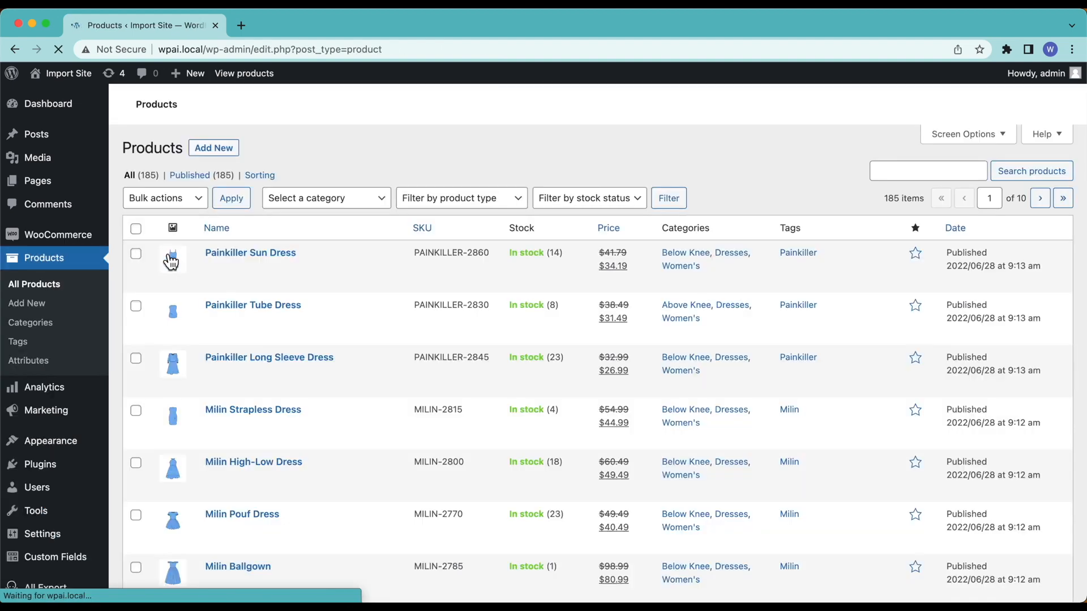
pyautogui.scroll(-15, 445, 365)
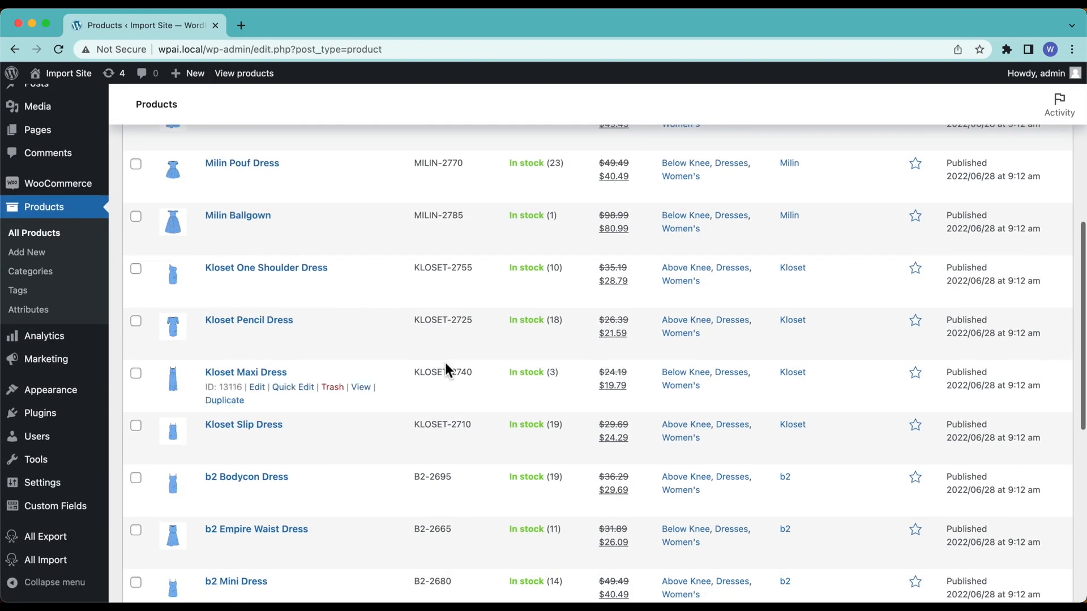
pyautogui.scroll(15, 447, 370)
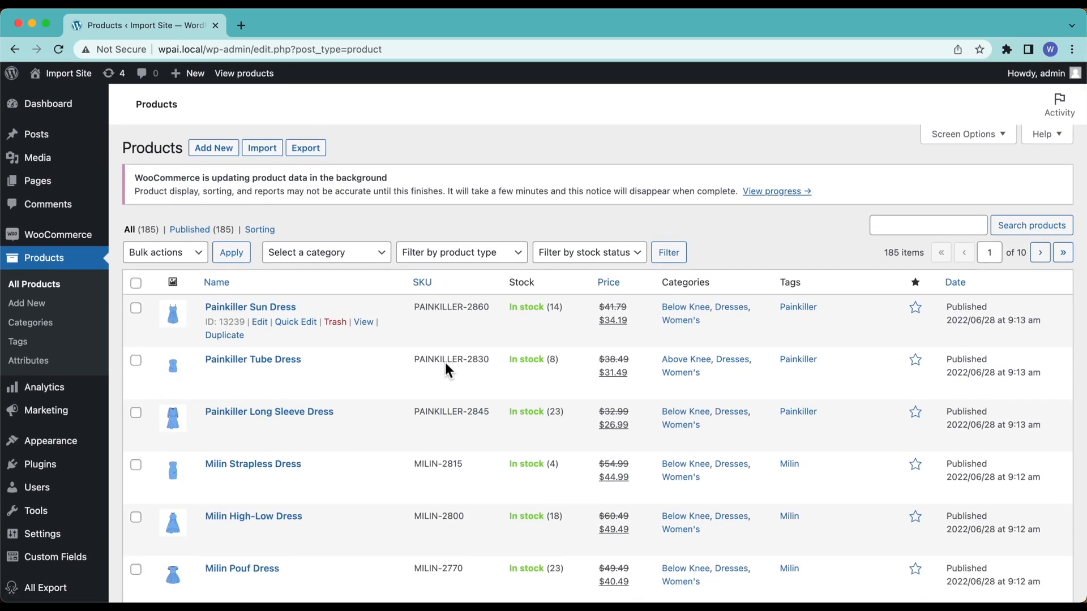
pyautogui.click(343, 259)
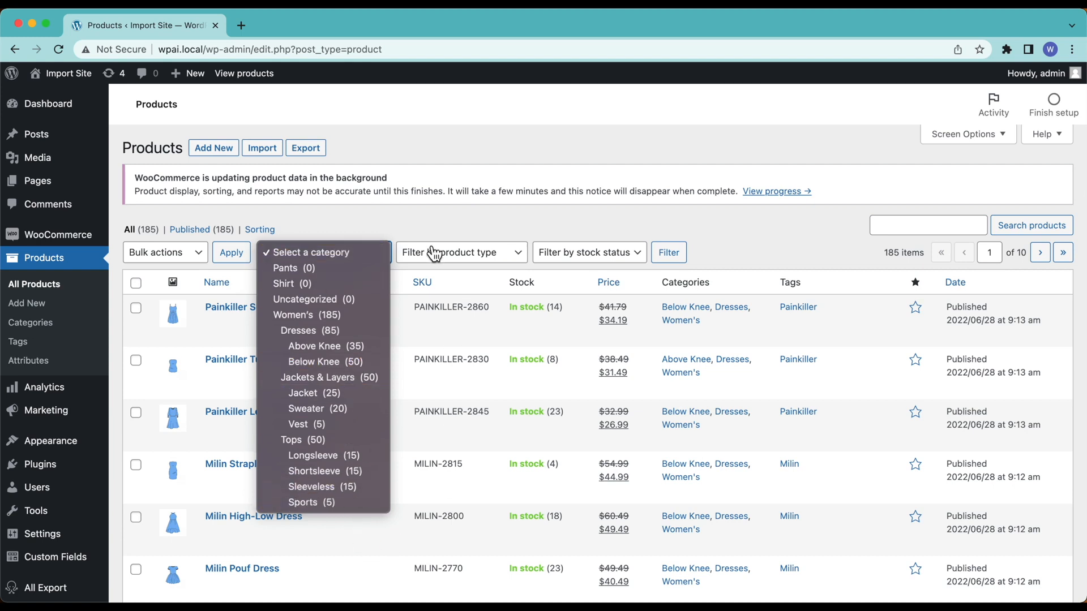
pyautogui.click(439, 237)
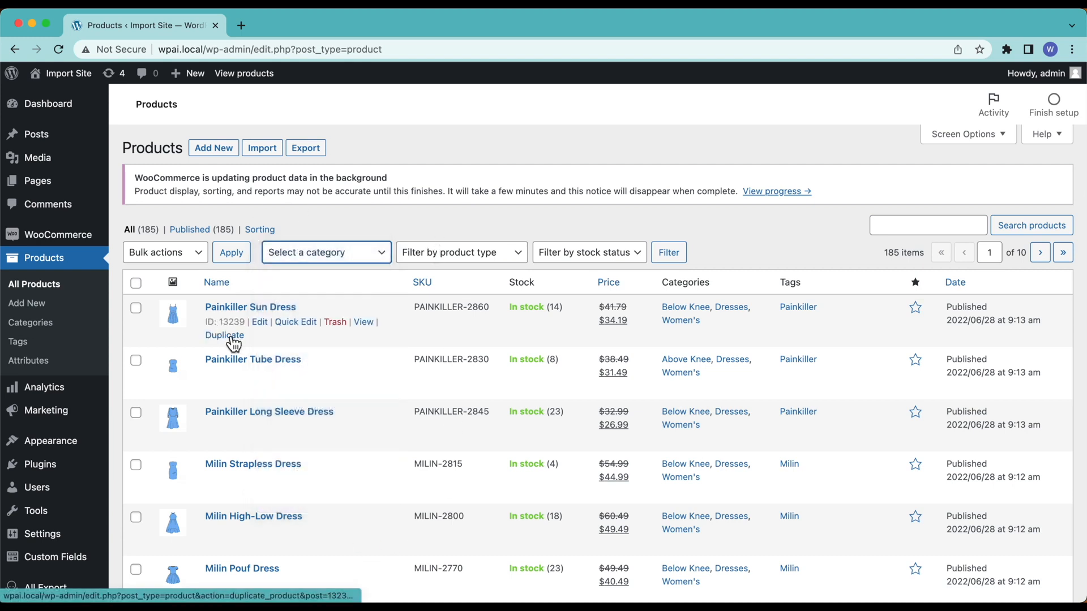
# Open the Painkiller Sun Dress store page in a separate browser tab and examine its product details.
pyautogui.keyDown('super'); pyautogui.click(364, 323); pyautogui.keyUp('super')
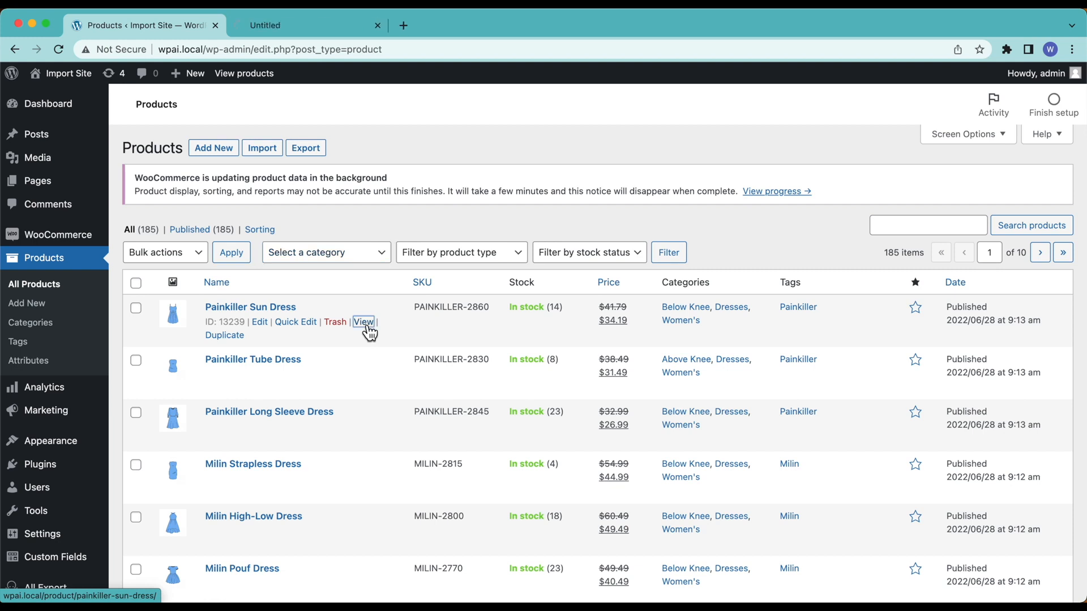
pyautogui.click(314, 25)
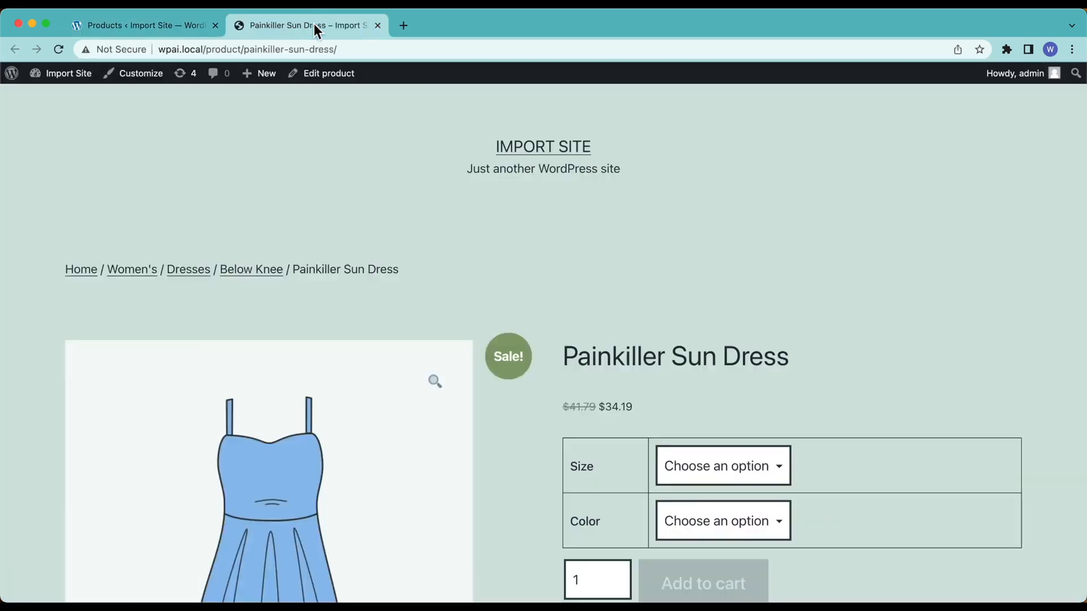
pyautogui.scroll(-5, 535, 544)
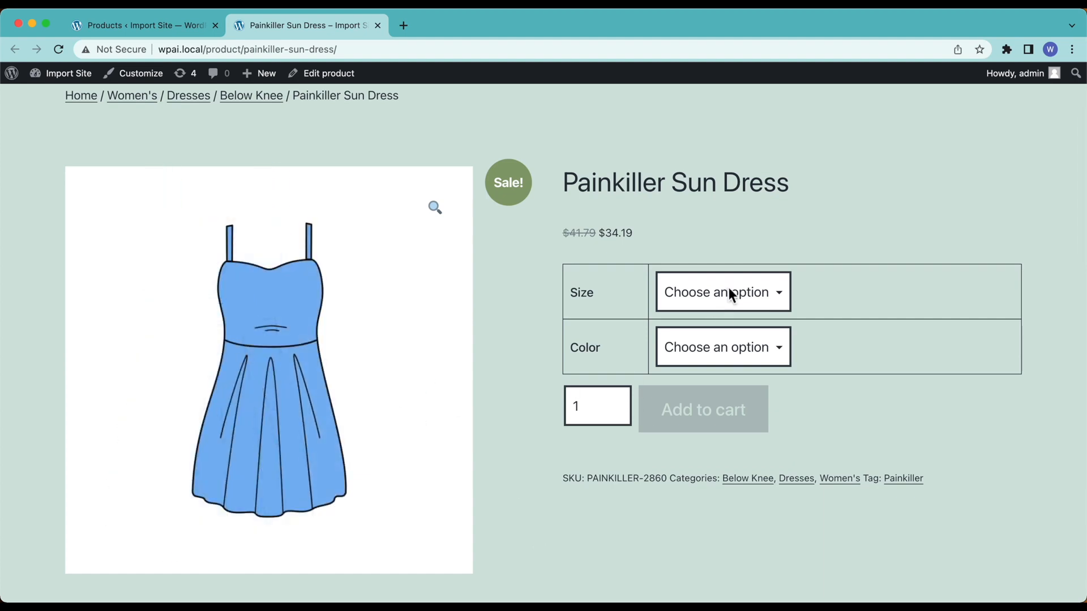
# Check the dress's variations by choosing size Medium with color Green and with color Red.
pyautogui.click(728, 288)
pyautogui.click(715, 342)
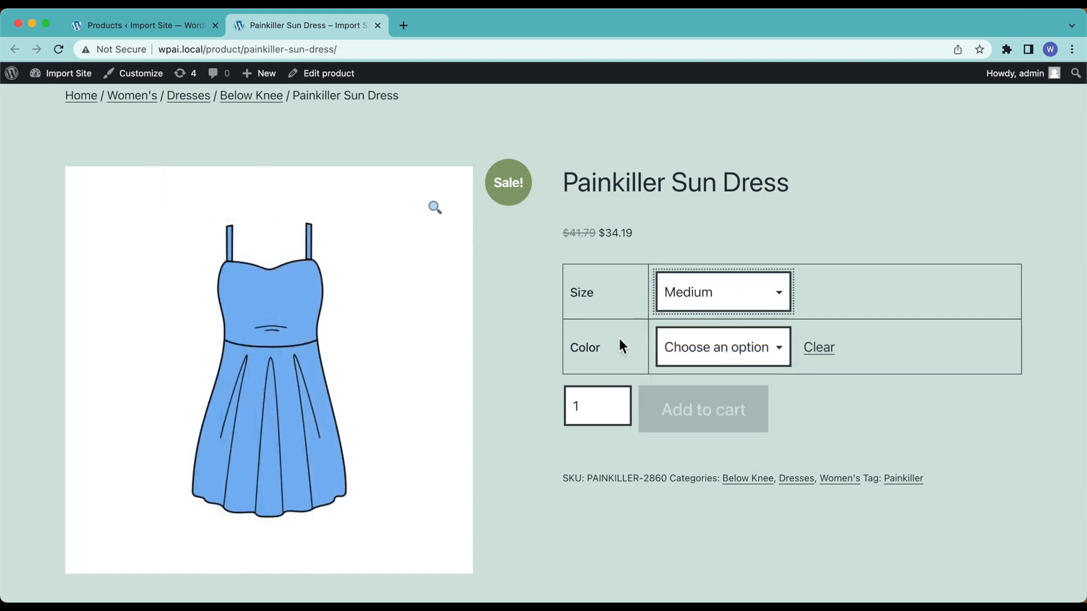
pyautogui.click(709, 345)
pyautogui.click(704, 392)
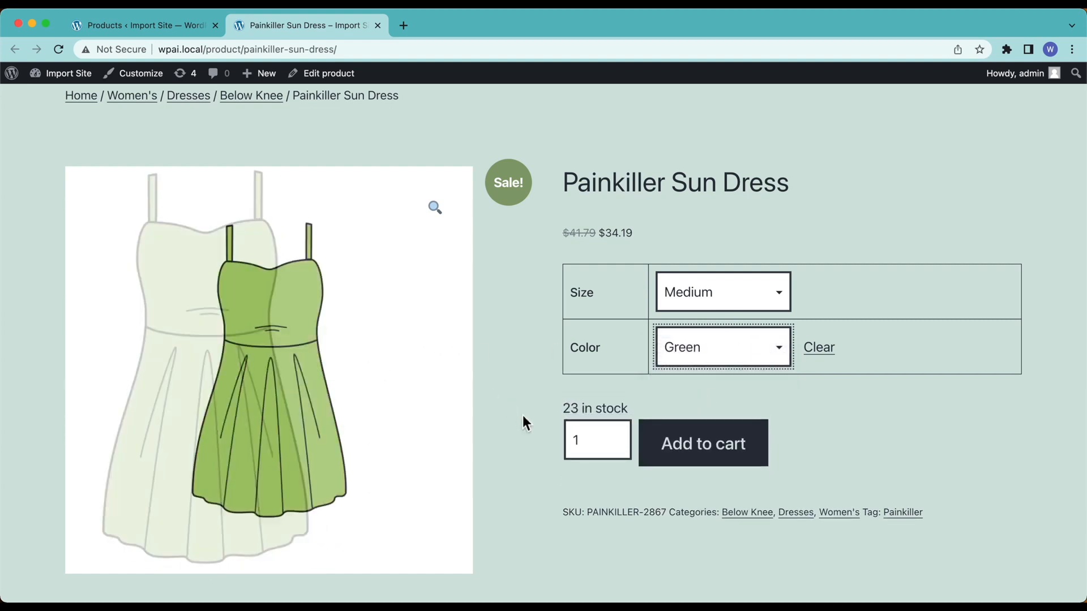
pyautogui.click(675, 345)
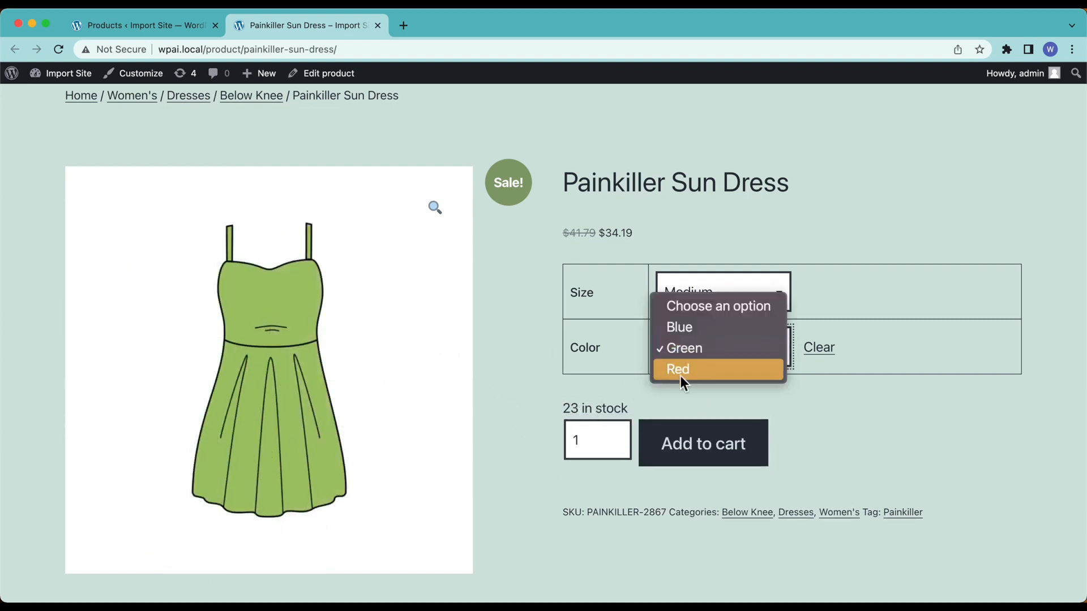
pyautogui.click(681, 376)
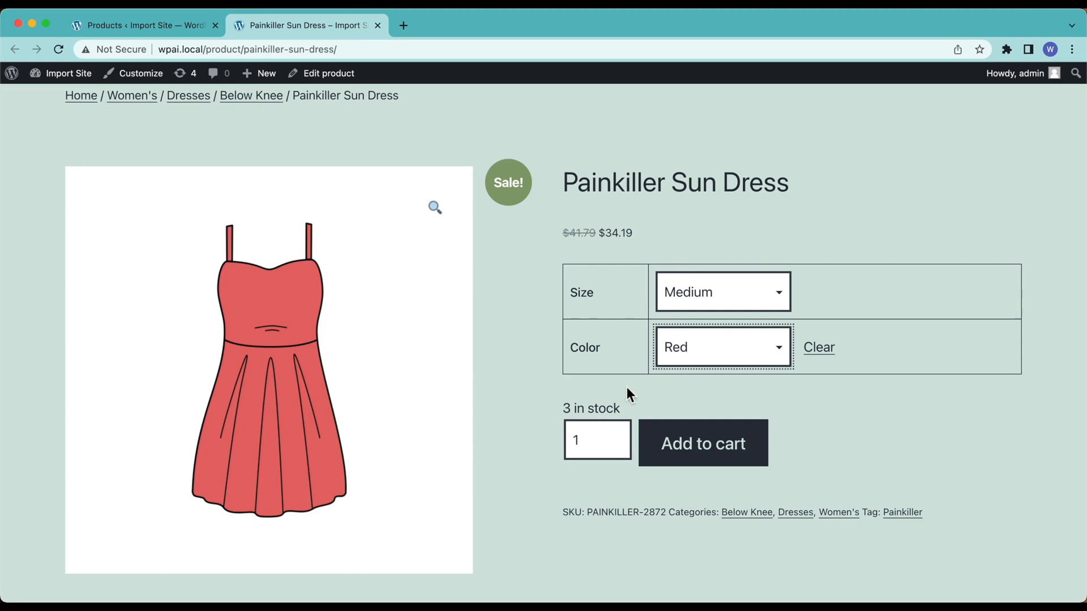
# Examine the dress's additional information and related products, and return to the admin product list to review the imported items.
pyautogui.scroll(-5, 544, 431)
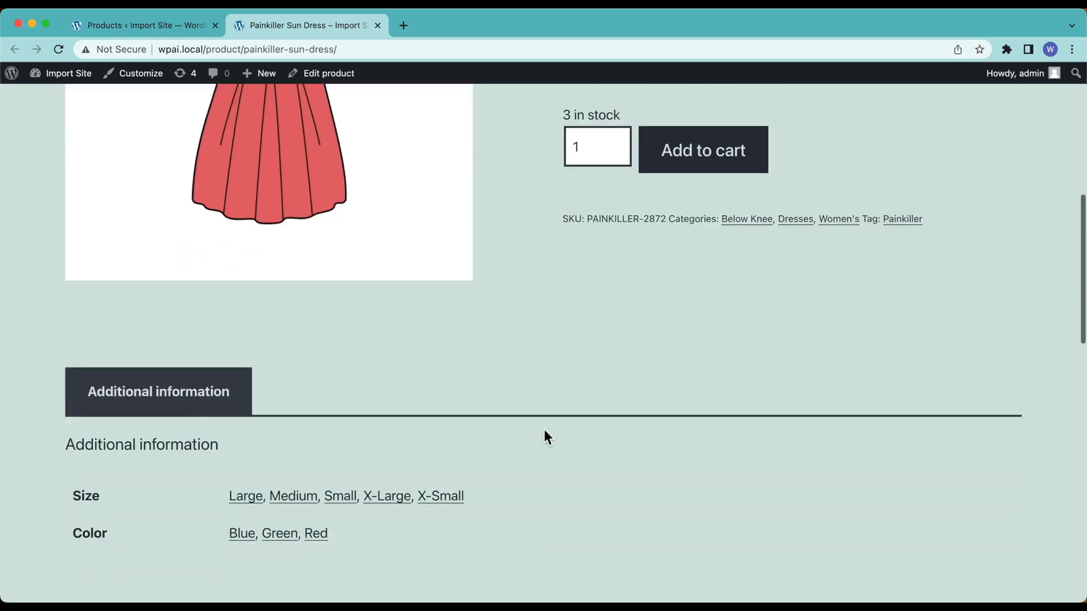
pyautogui.scroll(-4, 544, 430)
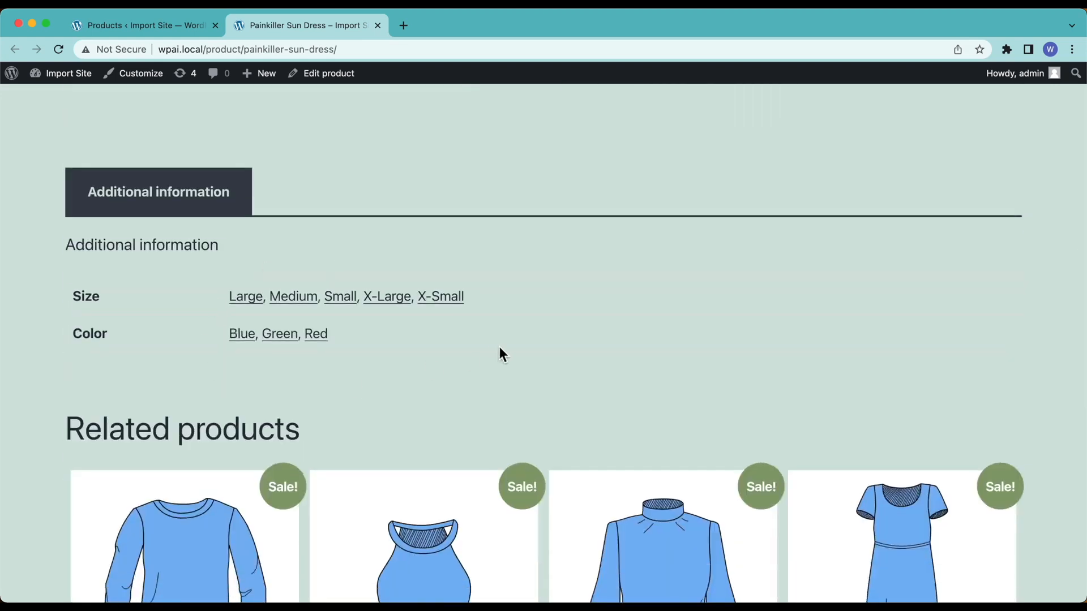
pyautogui.scroll(-5, 499, 346)
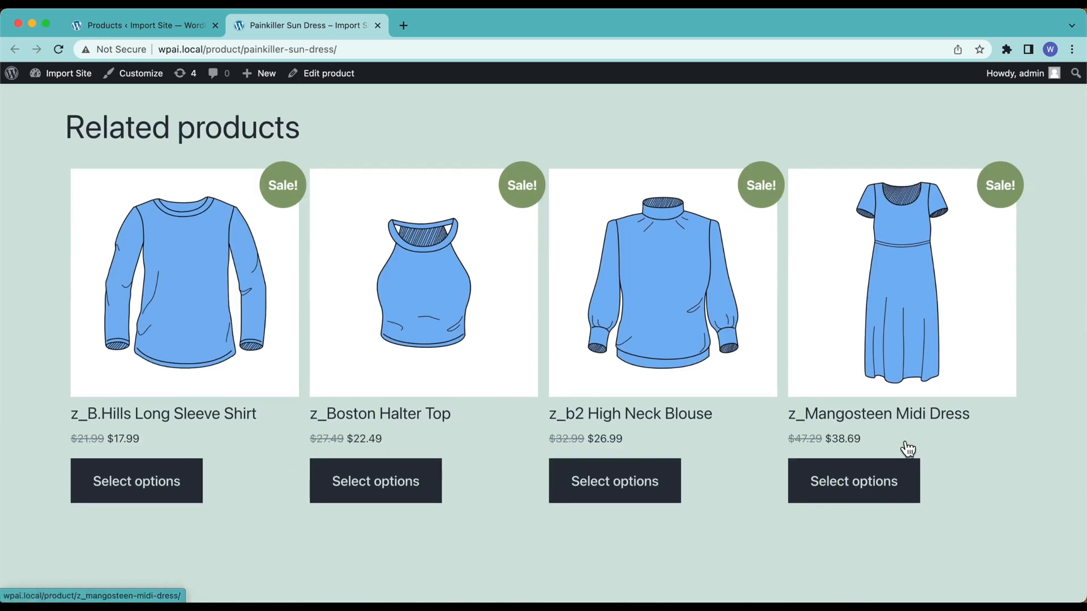
pyautogui.scroll(3, 733, 456)
pyautogui.scroll(15, 736, 457)
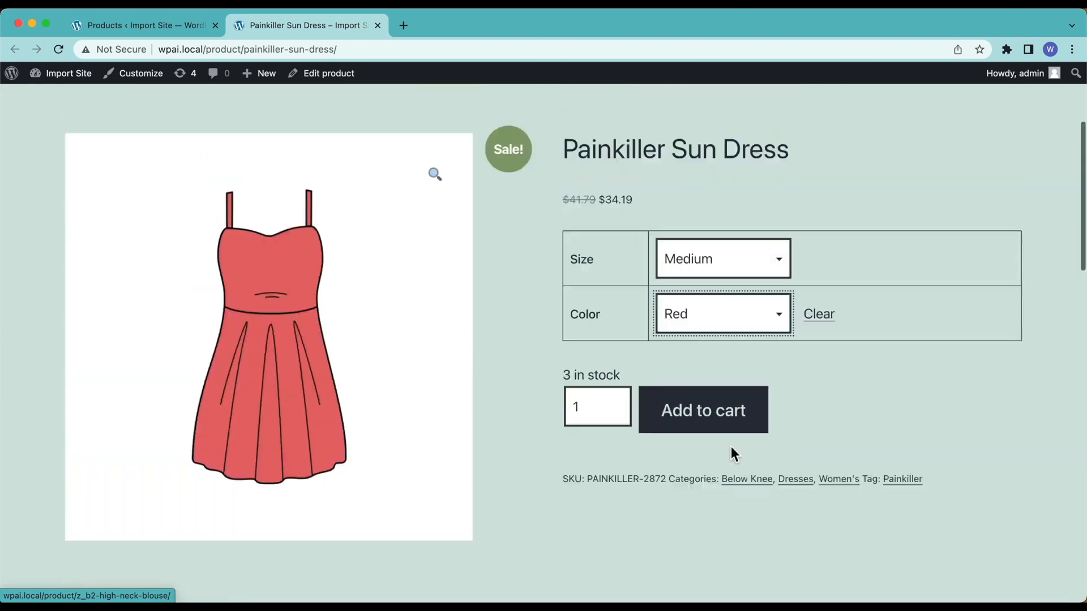
pyautogui.click(113, 31)
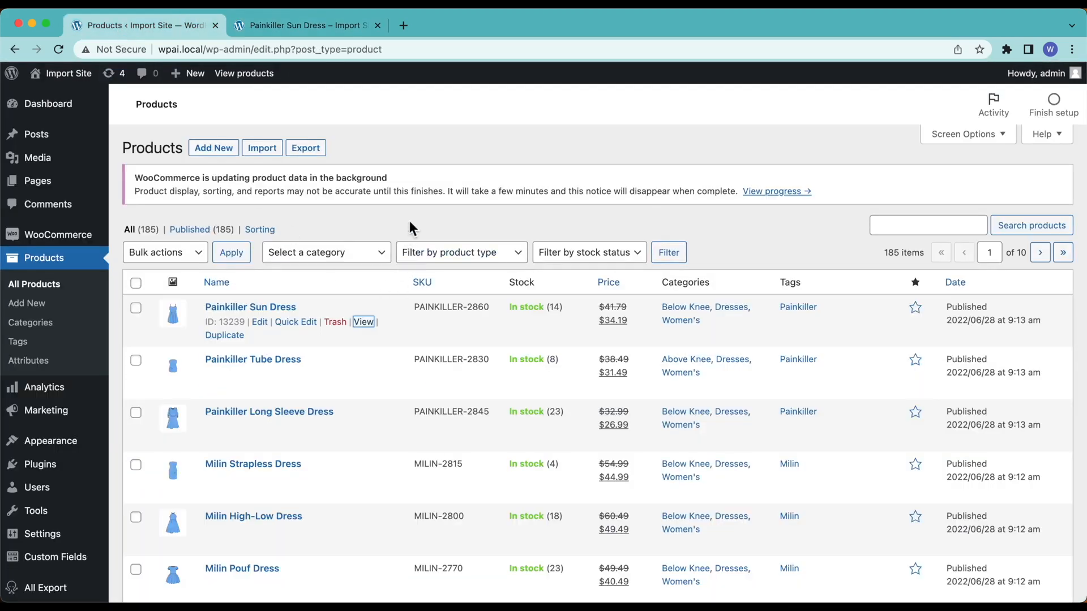
pyautogui.scroll(-5, 409, 228)
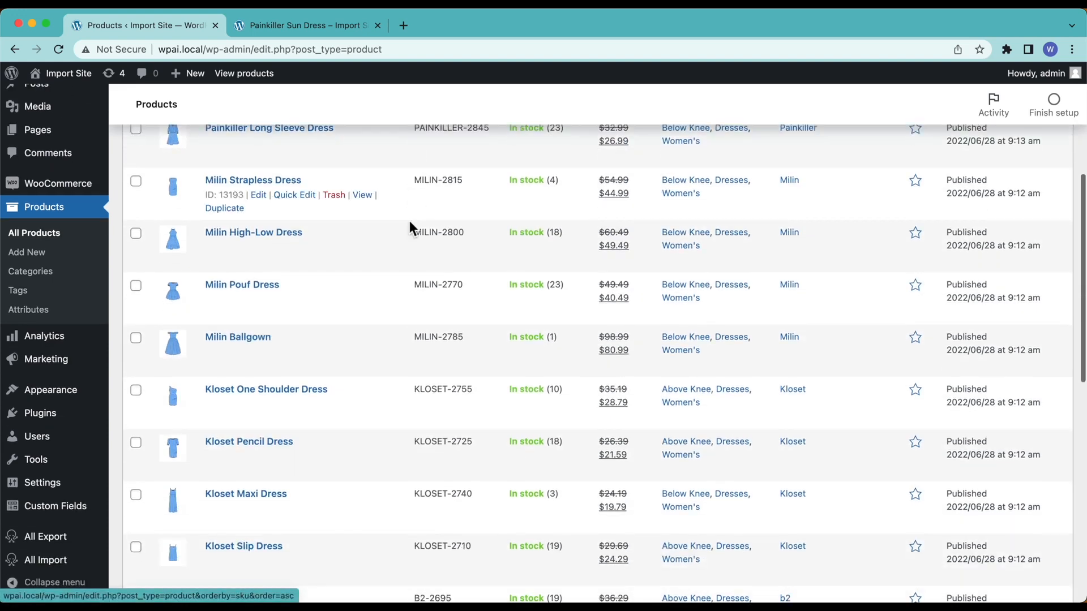